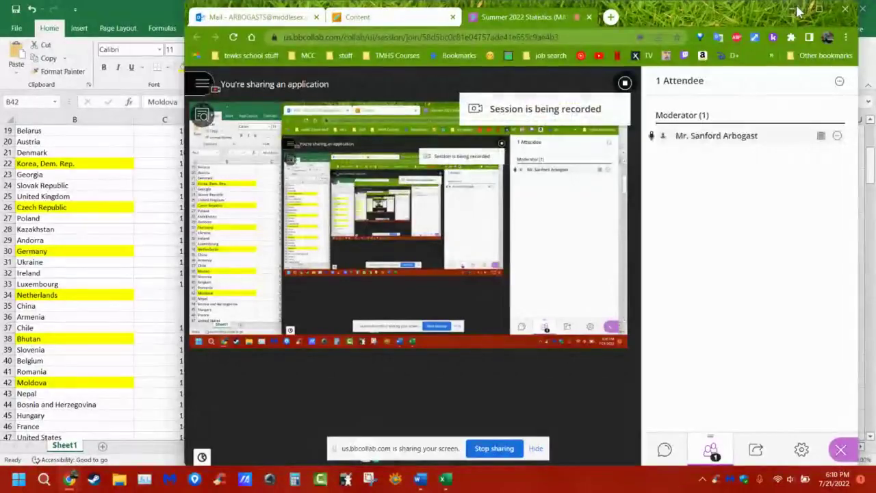
Minimize the browser and look through the climate change country list down to the last country with temperature and precipitation data
left_click(795, 10)
scroll(361, 227, "up", 6)
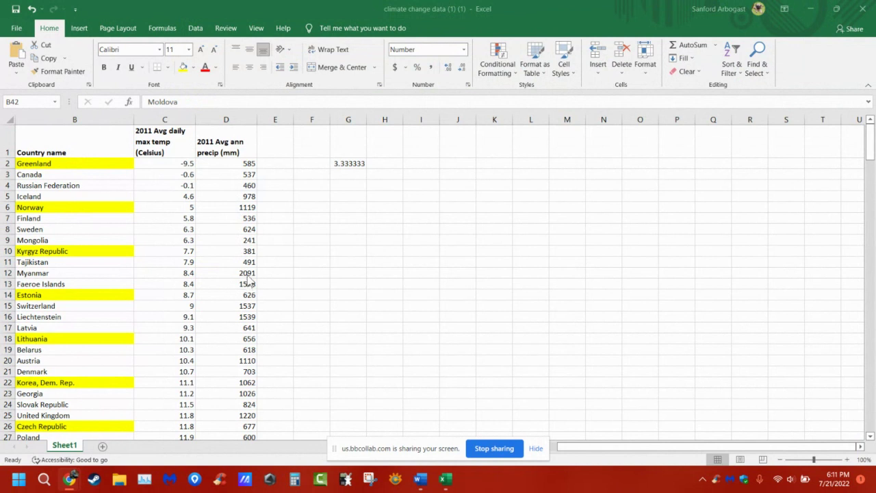
scroll(114, 243, "down", 15)
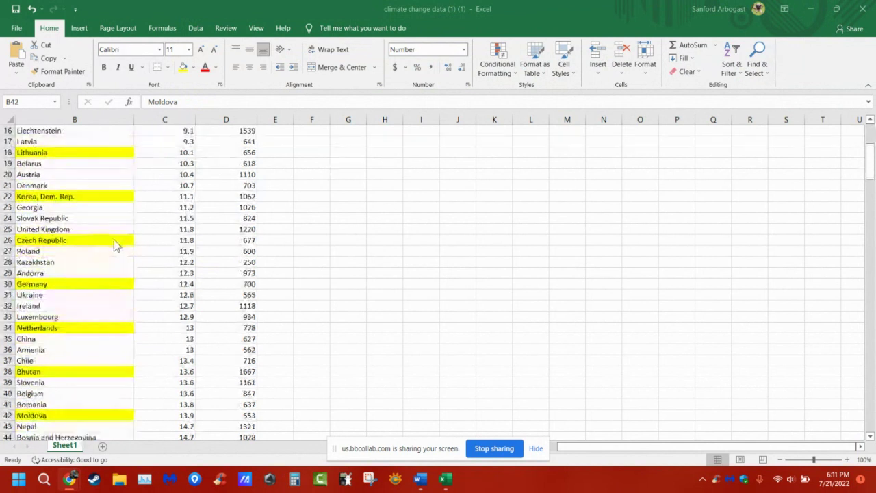
scroll(110, 250, "down", 20)
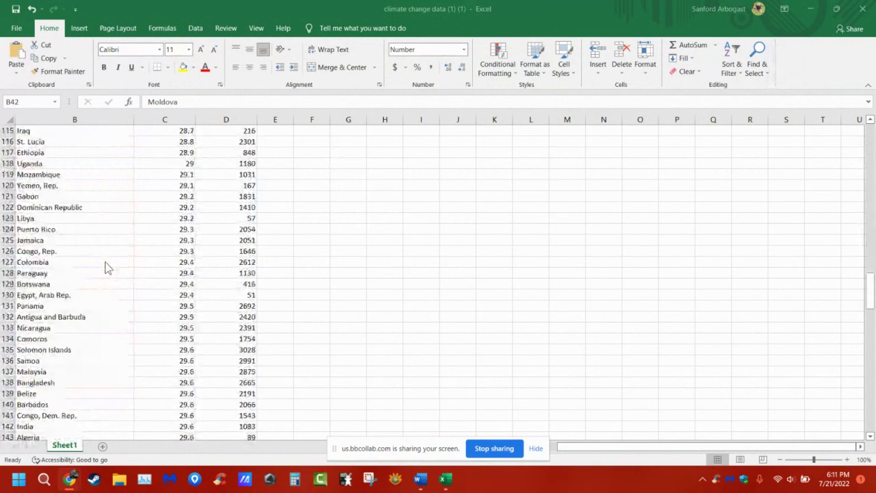
scroll(106, 267, "down", 20)
scroll(105, 266, "up", 4)
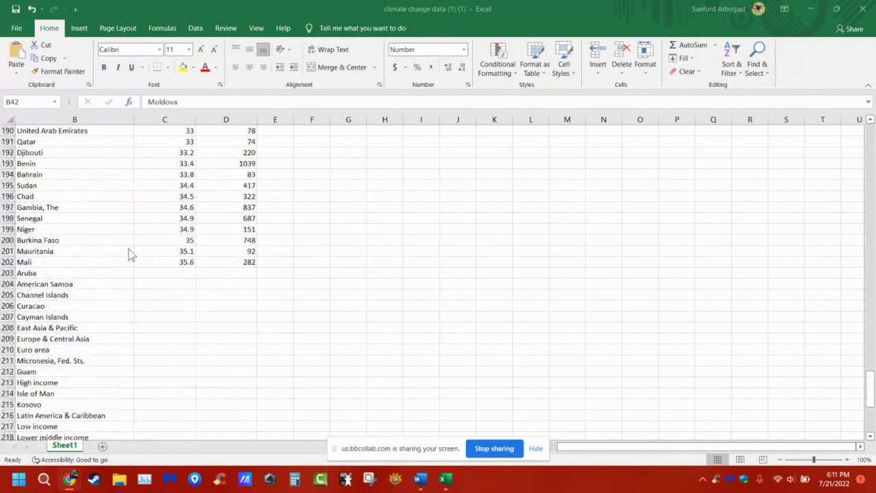
left_click(871, 375)
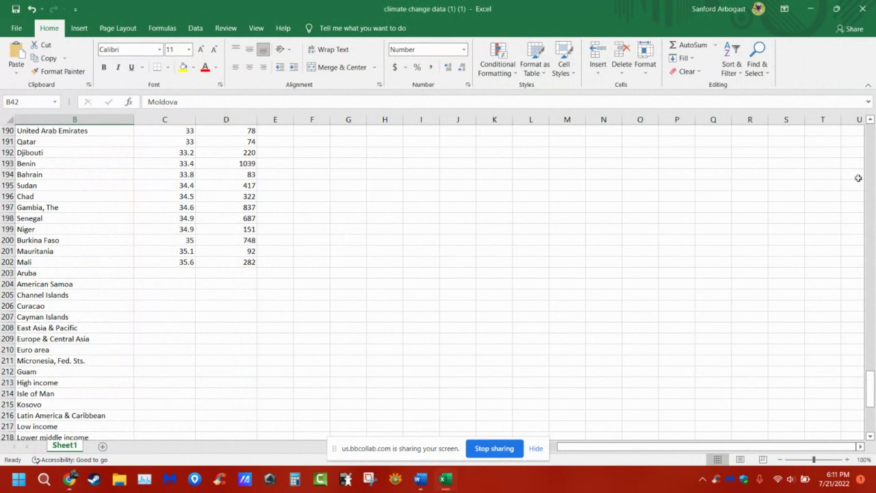
left_click_drag(871, 375, 870, 127)
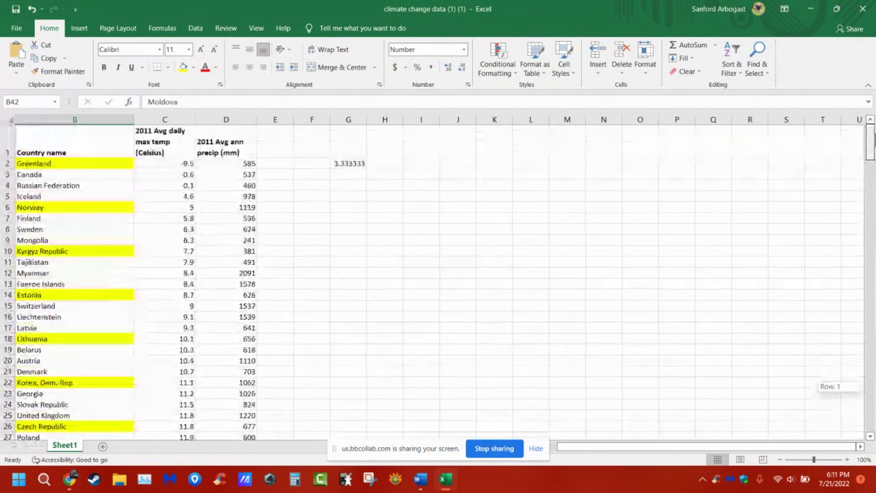
Replace the formula in cell G2 with =201/60
left_click(347, 166)
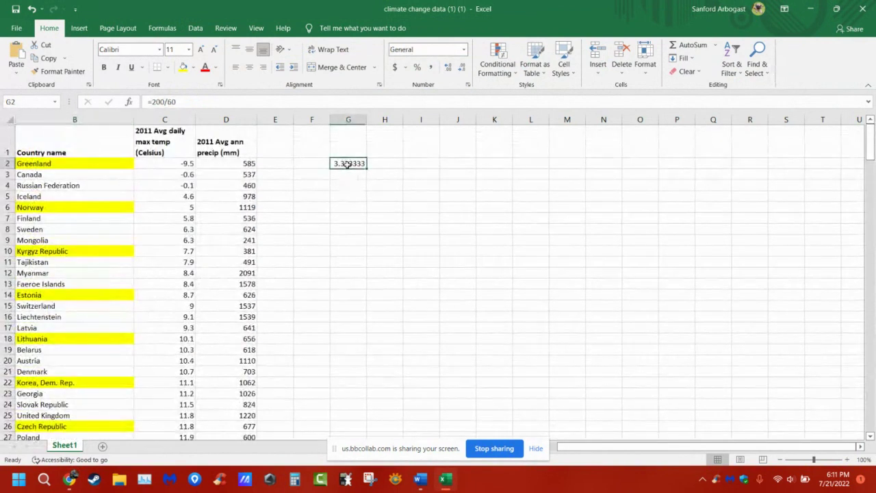
type("=201/60")
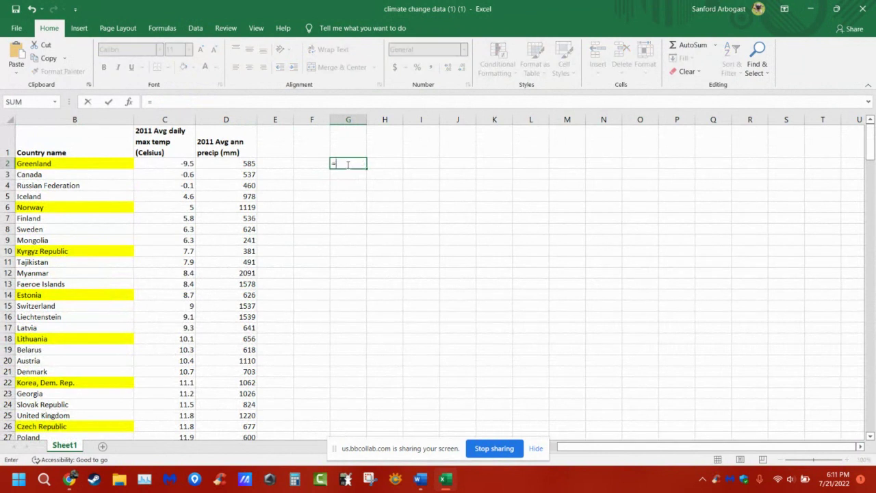
key("Return")
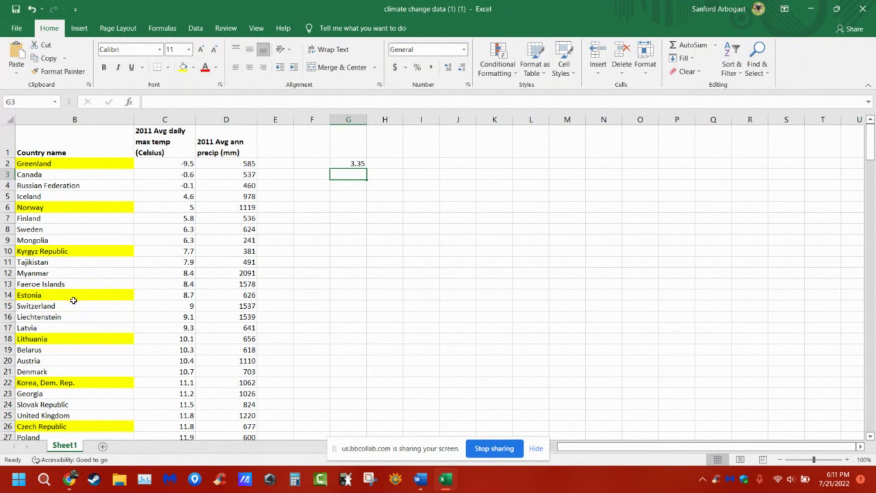
Continue highlighting every fourth country by filling the France and Japan cells in yellow
scroll(73, 302, "down", 2)
scroll(72, 301, "down", 4)
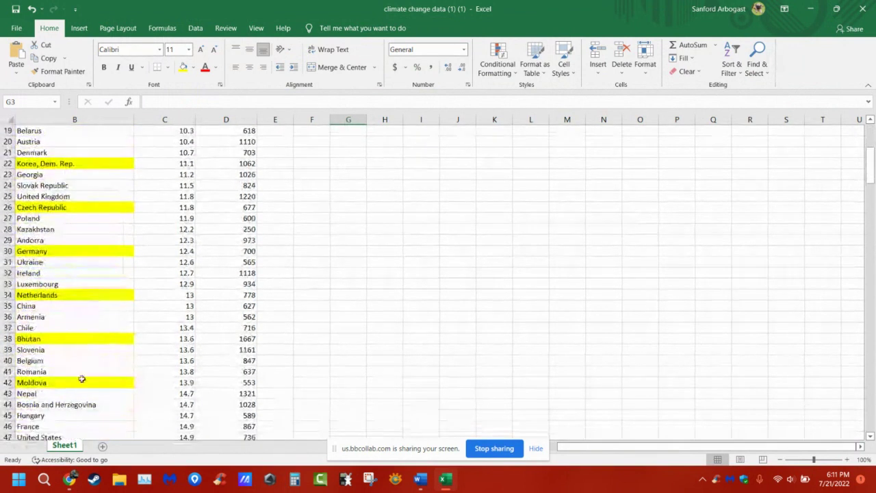
left_click(48, 426)
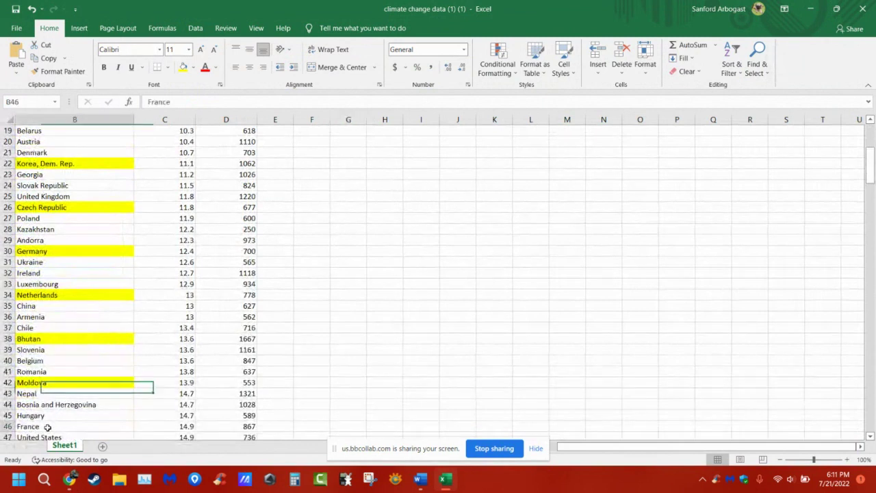
left_click(183, 66)
scroll(132, 272, "down", 4)
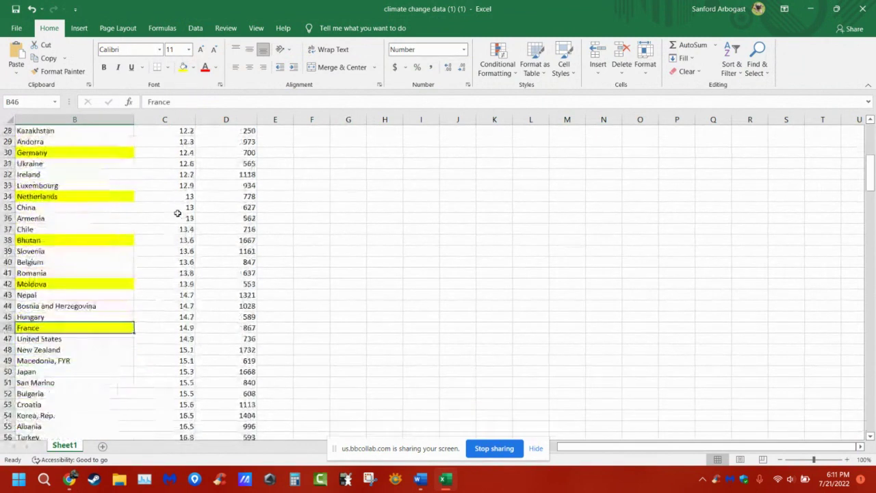
left_click(62, 348)
left_click(63, 339)
left_click(183, 66)
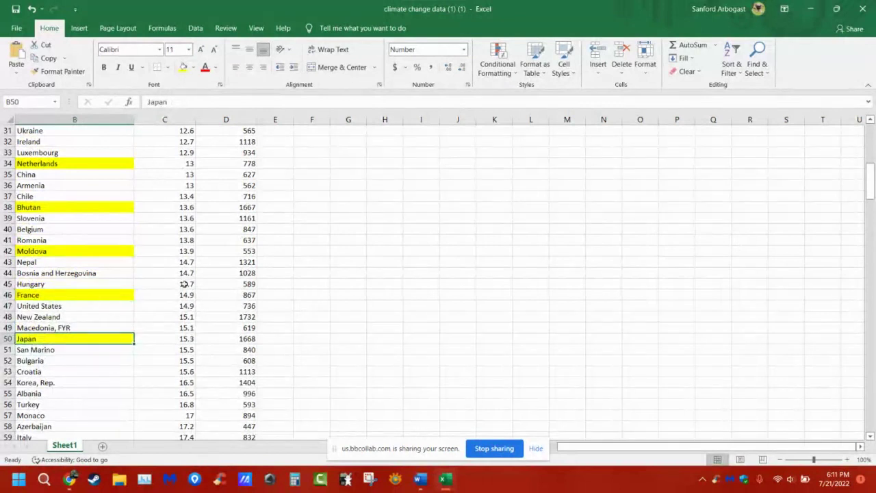
Fill the Korea, Rep. cell in row 54 and the Azerbaijan cell in row 58 with yellow
scroll(150, 315, "down", 1)
scroll(144, 319, "down", 1)
left_click(74, 319)
left_click(183, 66)
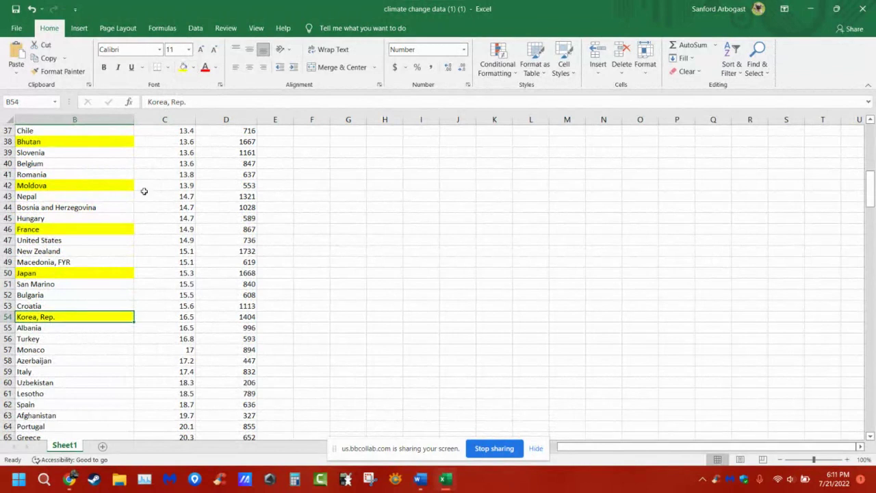
left_click(59, 363)
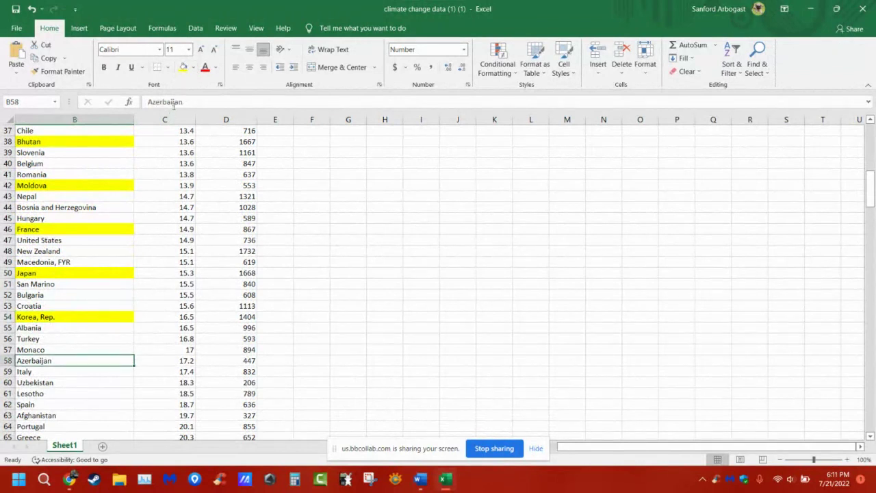
left_click(183, 69)
Add filter controls to the header row of the country table, starting from the Country name heading
scroll(343, 281, "up", 12)
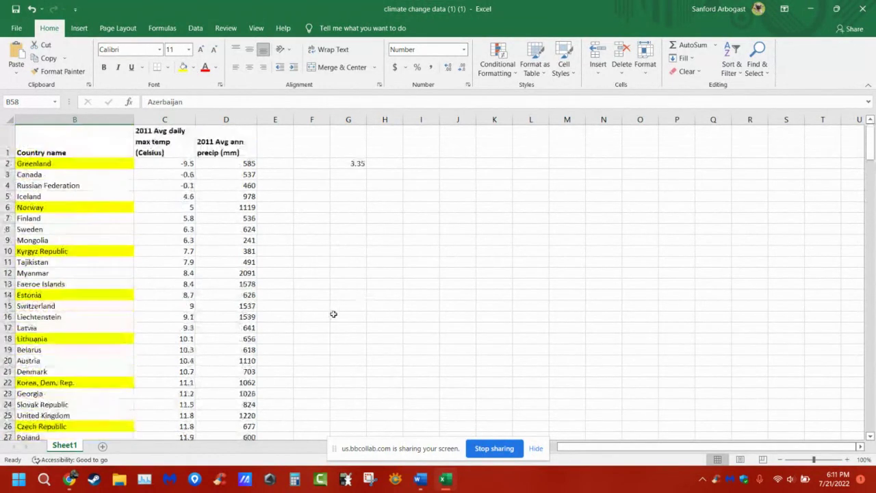
left_click(97, 140)
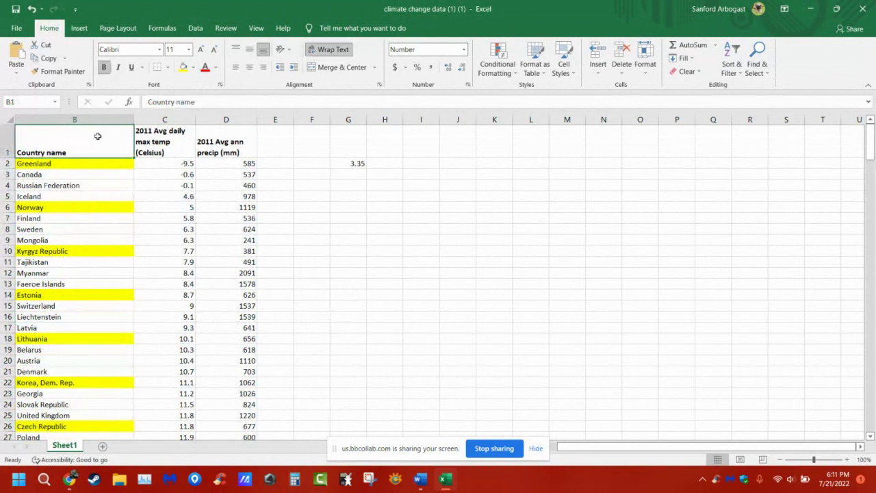
left_click(735, 69)
left_click(731, 128)
Filter the Country name column by the yellow cell color
left_click(129, 152)
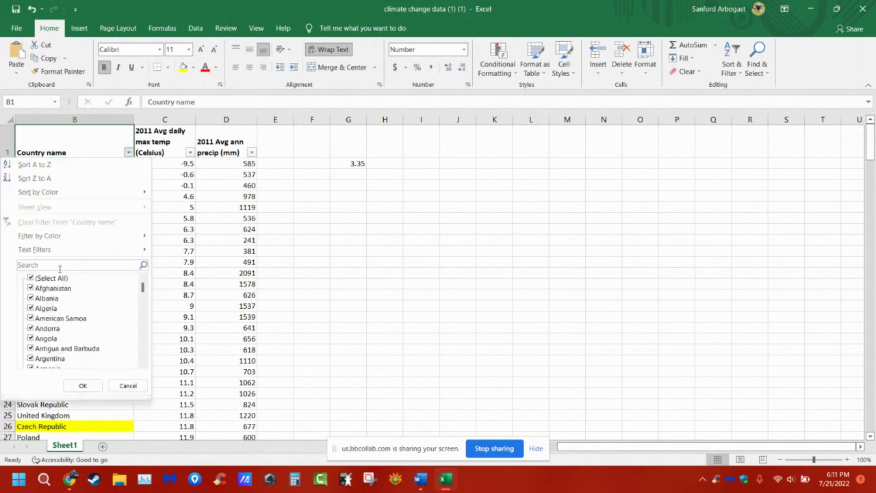
mouse_move(72, 237)
left_click(195, 250)
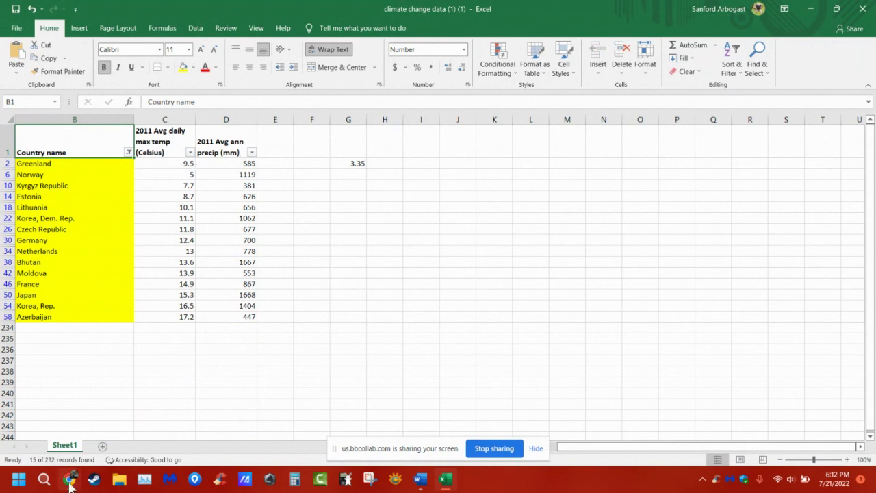
Switch to the Final Project document in Word, set its window beside the data, and review the introductory paragraph and Section 1 requirements
left_click(419, 483)
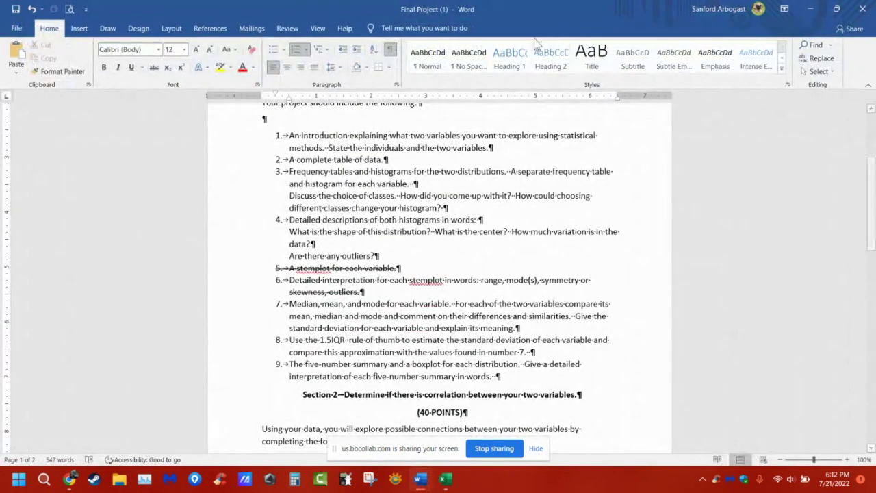
left_click_drag(537, 10, 651, 81)
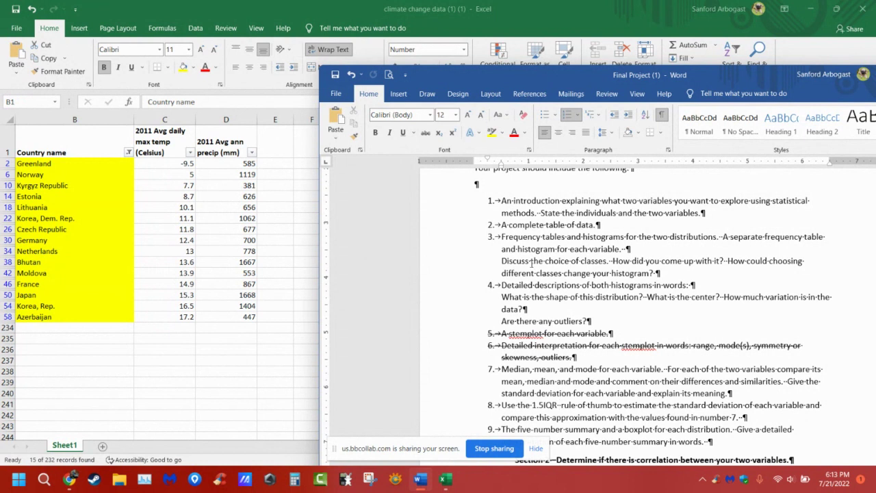
scroll(542, 250, "up", 1)
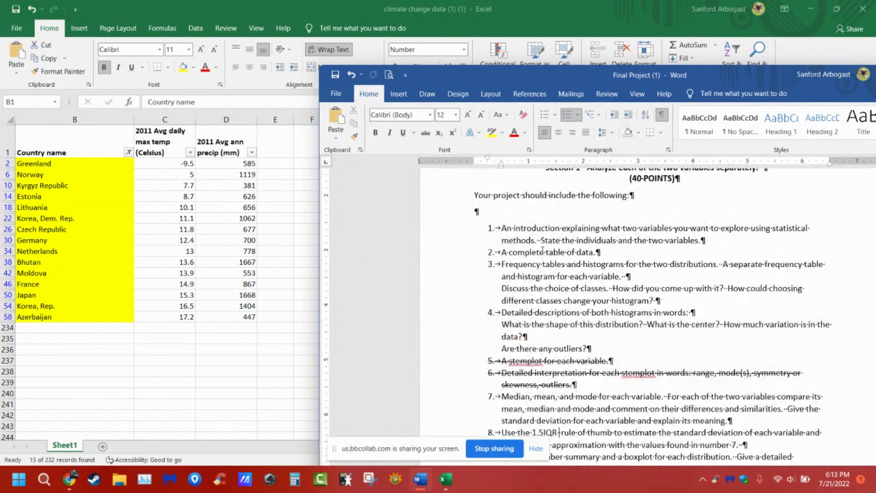
scroll(542, 250, "up", 3)
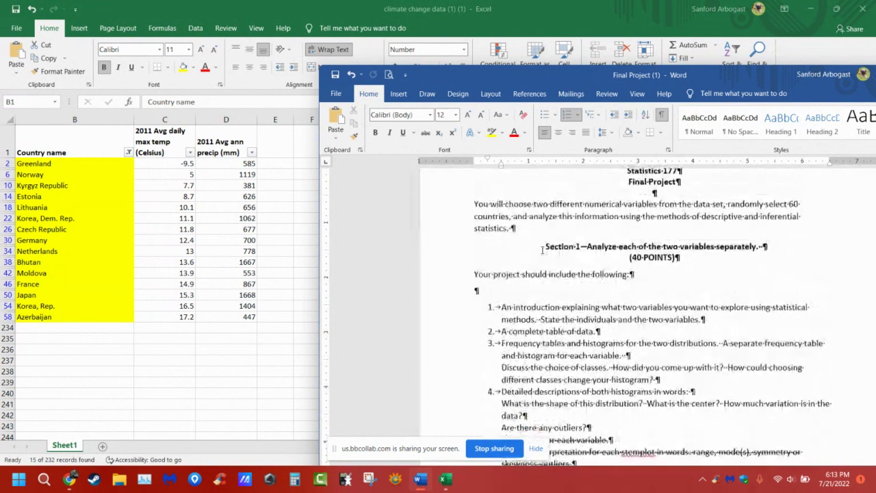
scroll(542, 249, "up", 1)
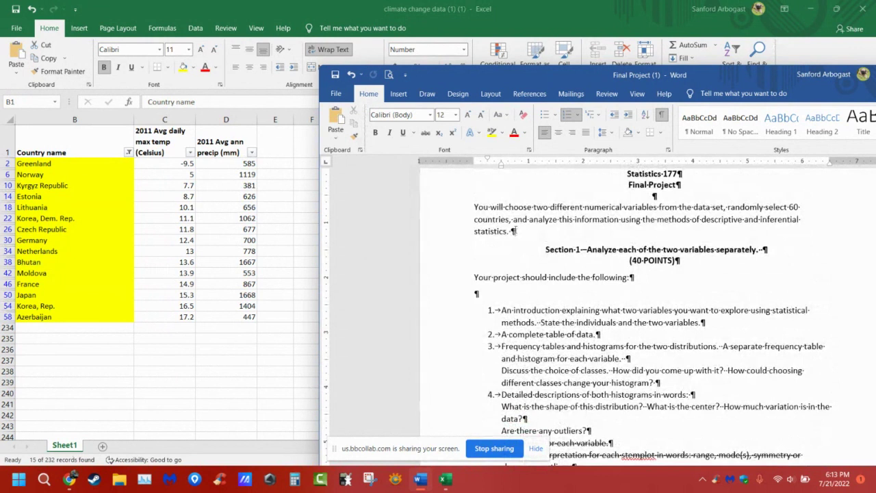
left_click_drag(478, 203, 516, 232)
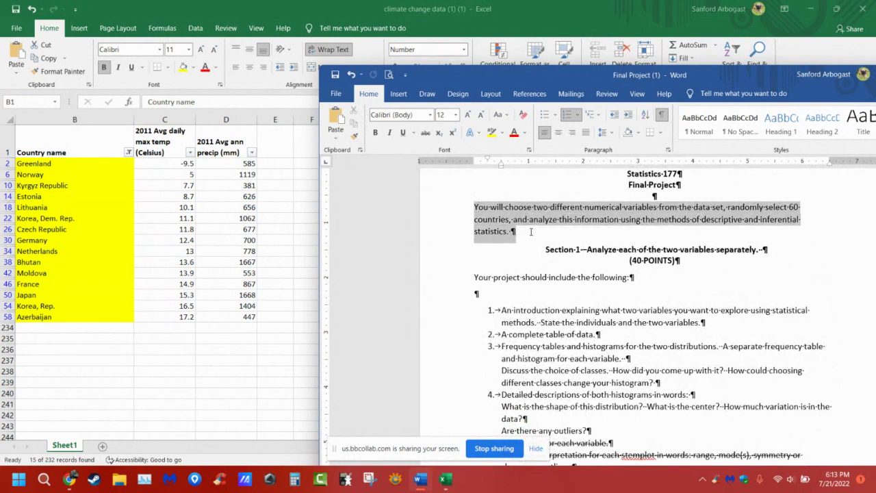
scroll(601, 327, "down", 3)
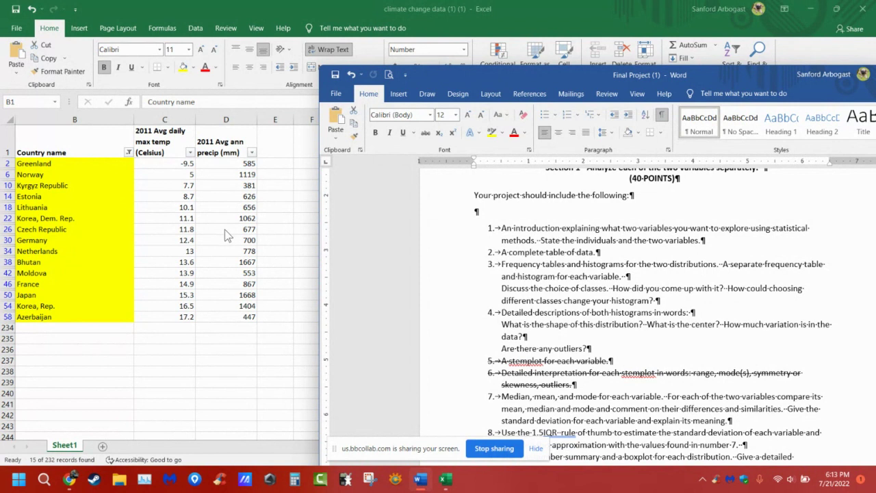
Return to the Excel workbook, undo the color filter, and highlight Mali and Senegal in yellow
key("alt+Tab")
key("ctrl+shift+l")
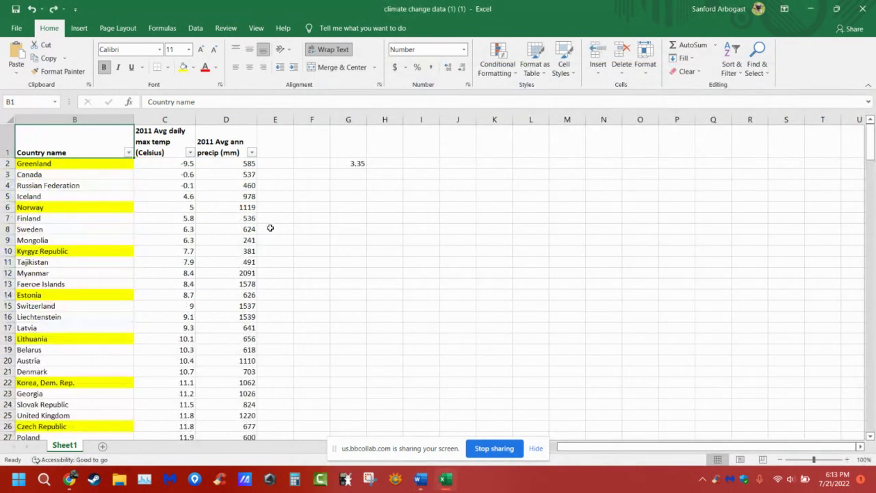
scroll(267, 228, "down", 20)
scroll(263, 229, "down", 20)
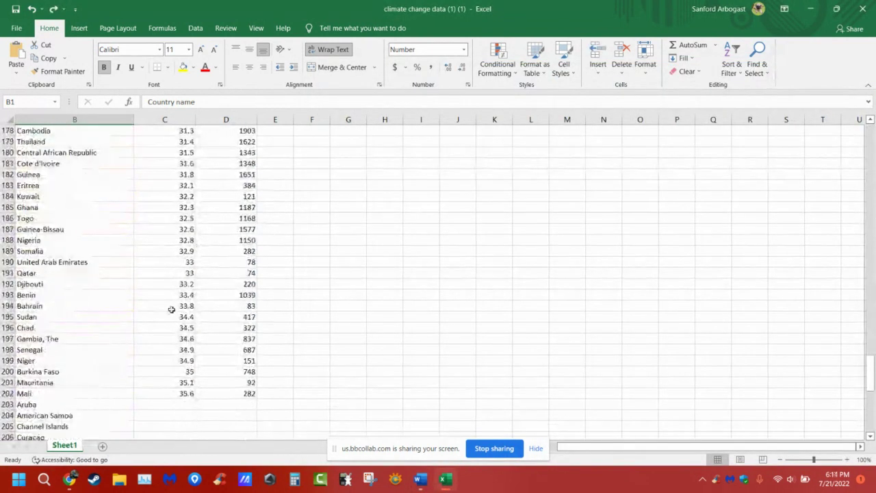
left_click(32, 394)
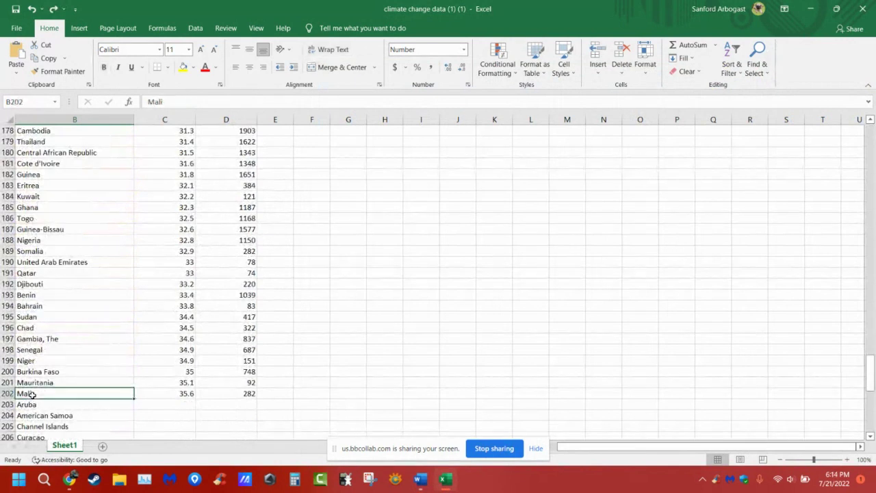
left_click(183, 66)
left_click(31, 351)
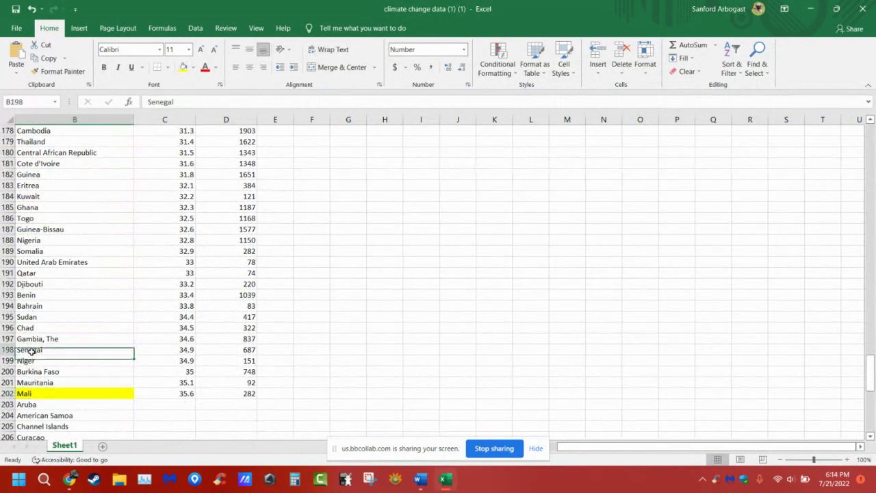
left_click(183, 67)
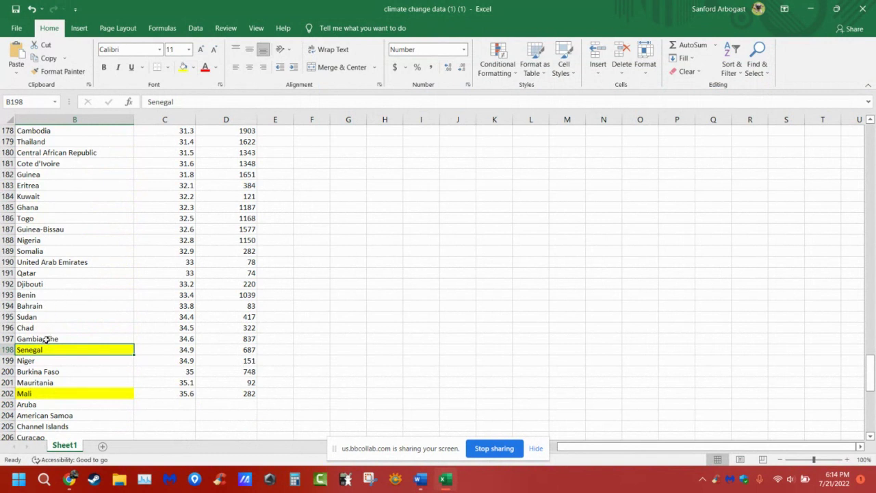
Highlight Bahrain, United Arab Emirates and Togo in yellow, continuing every fourth country upward from Senegal
left_click(43, 308)
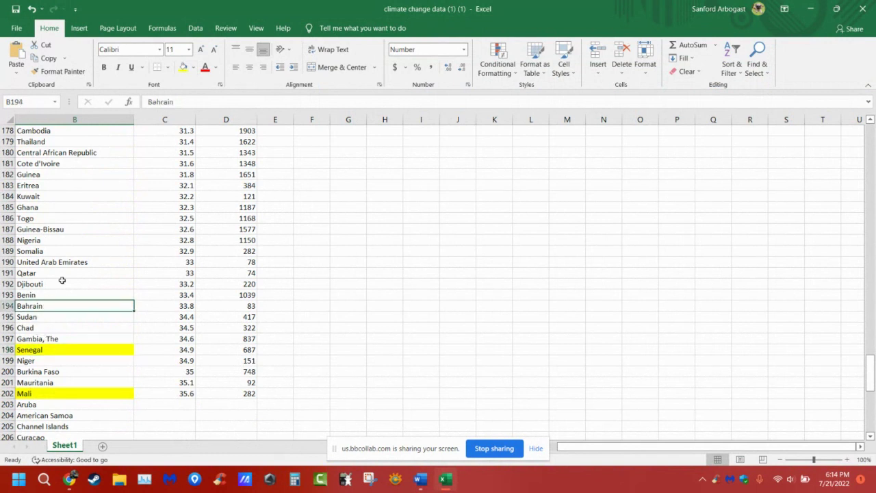
left_click(183, 67)
left_click(52, 264)
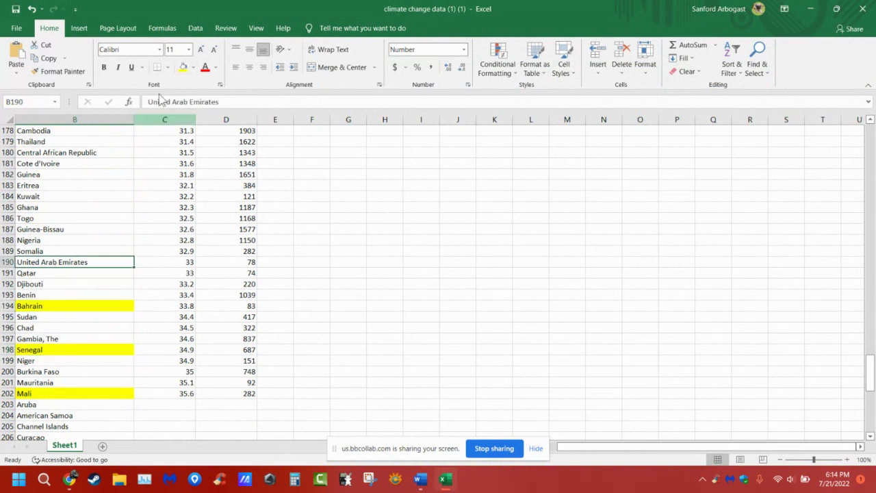
left_click(183, 67)
scroll(116, 223, "up", 2)
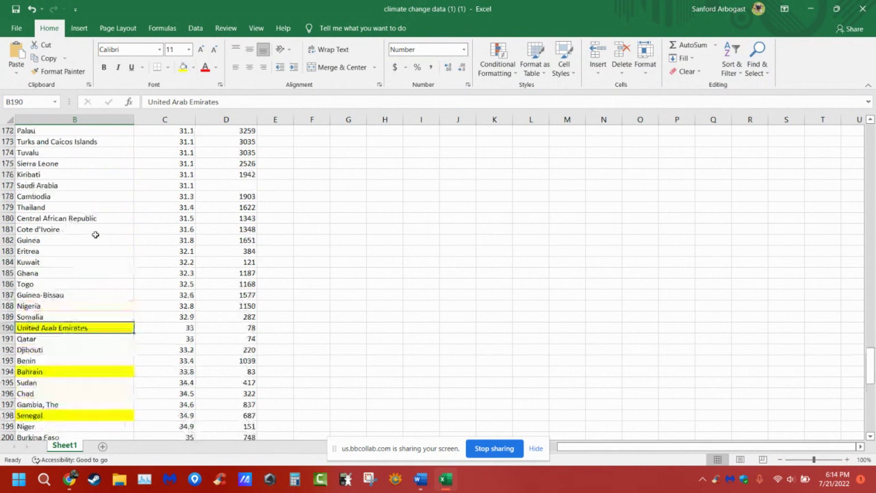
left_click(44, 284)
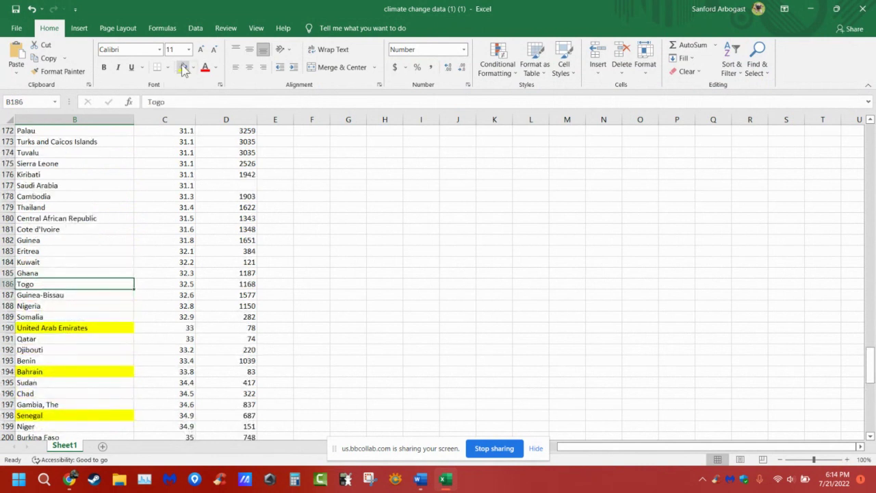
left_click(183, 66)
Remove the existing filter controls and add them again to the header row, starting from the Country name heading
left_click(757, 60)
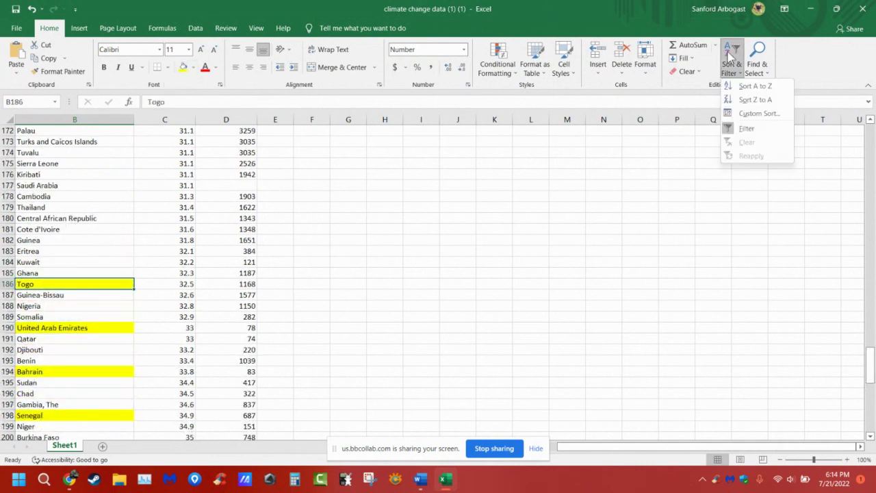
left_click(728, 130)
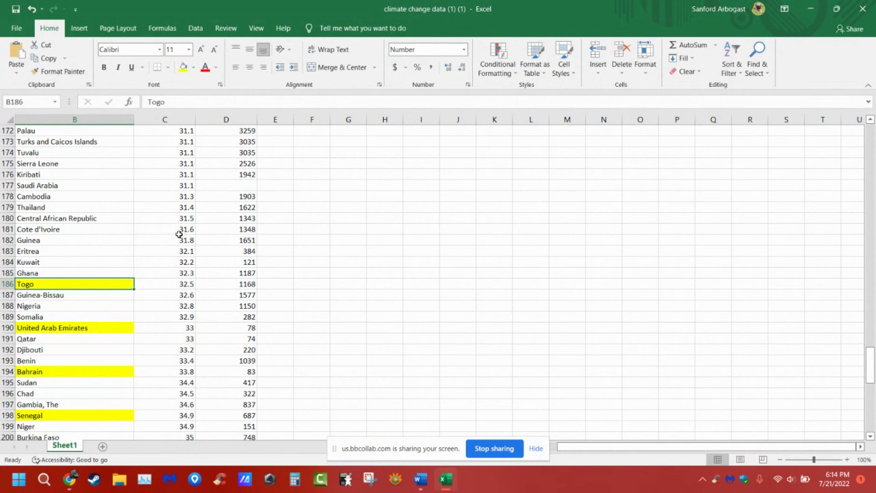
key("ctrl+Home")
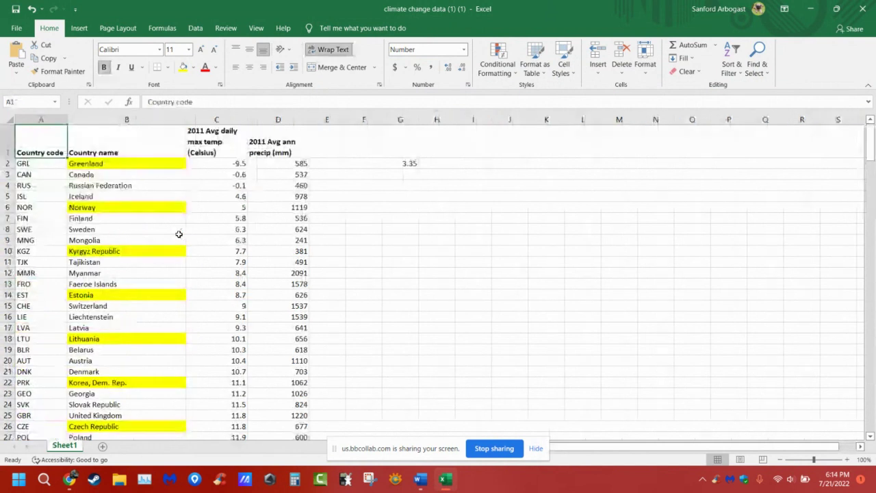
left_click(148, 146)
left_click(731, 58)
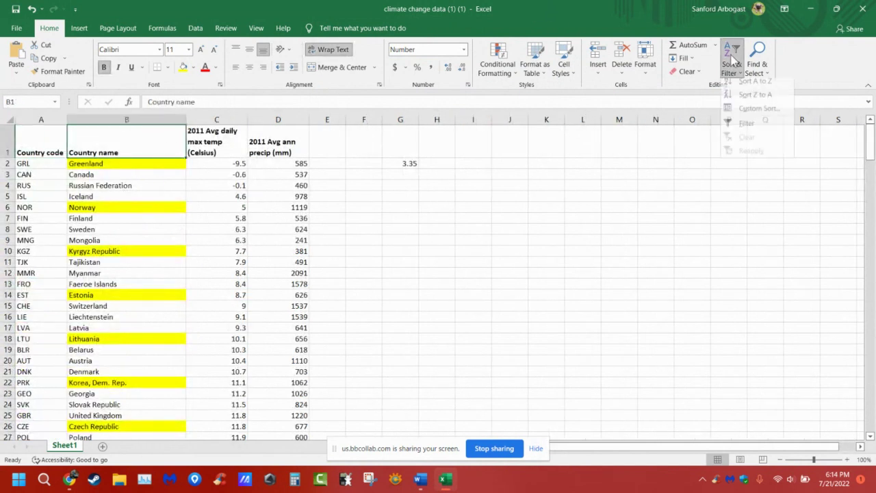
left_click(744, 128)
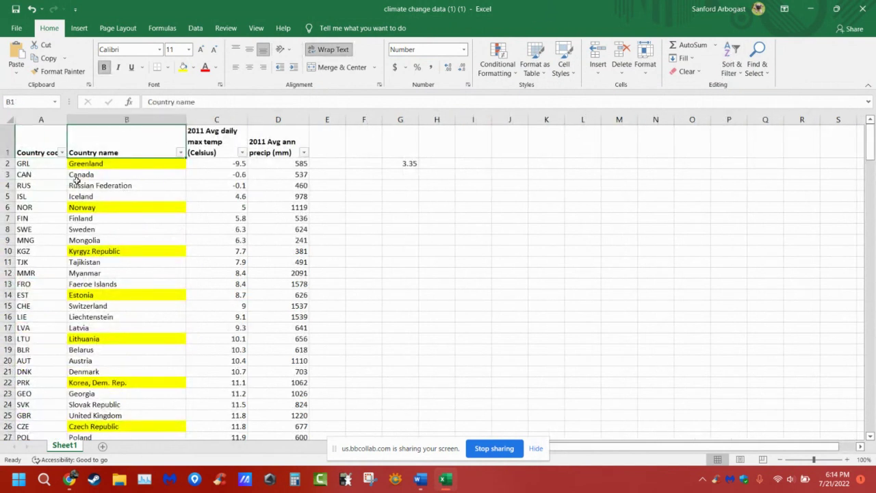
Filter the Country name column by yellow cell color to list only the highlighted sample countries
left_click(182, 153)
mouse_move(135, 235)
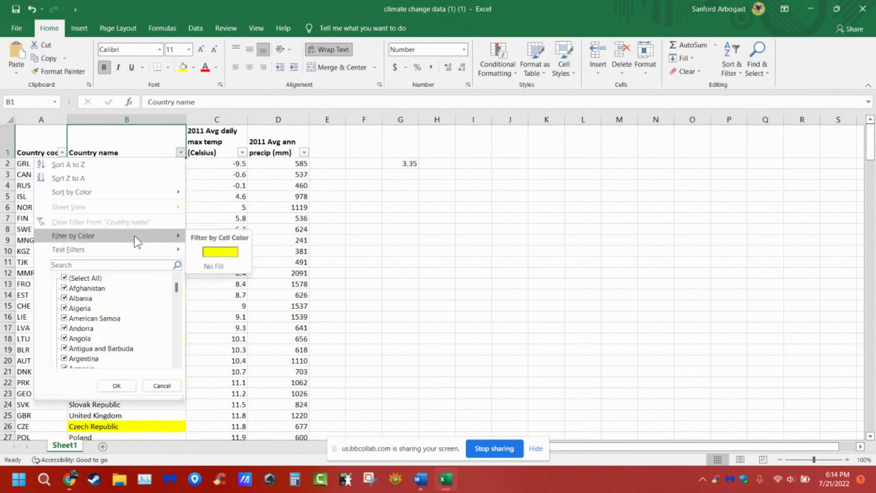
left_click(220, 252)
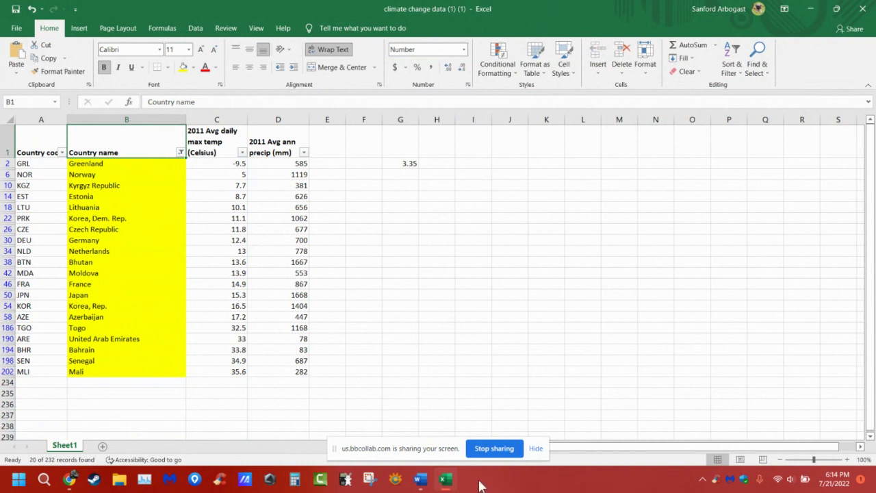
Switch to the Final Project document in Word and review item 3 of Section 1 about frequency tables and histograms
left_click(420, 479)
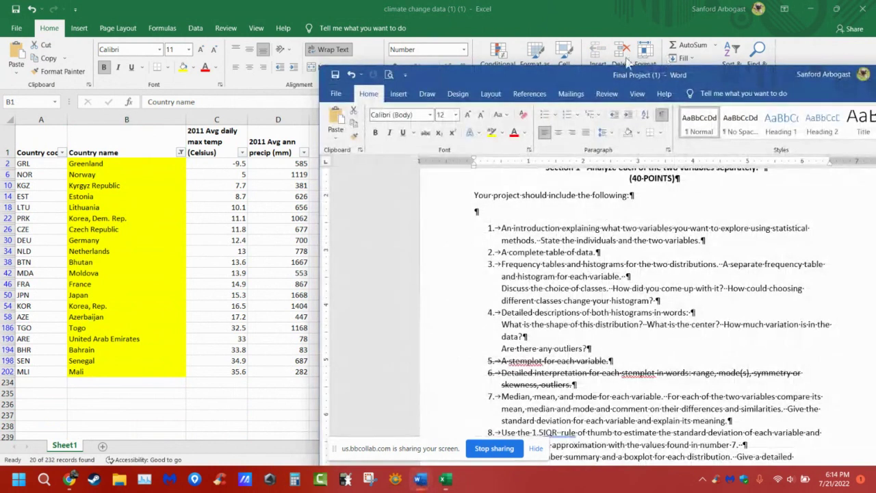
left_click_drag(581, 75, 535, 41)
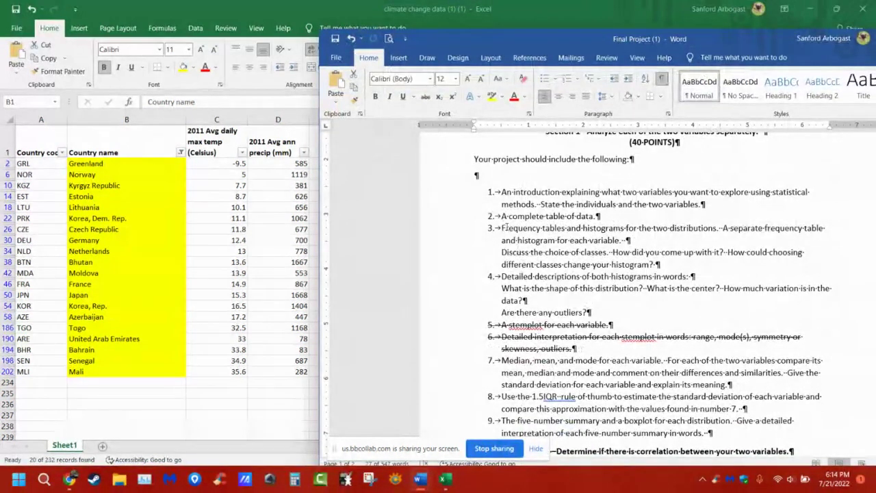
left_click_drag(503, 228, 612, 243)
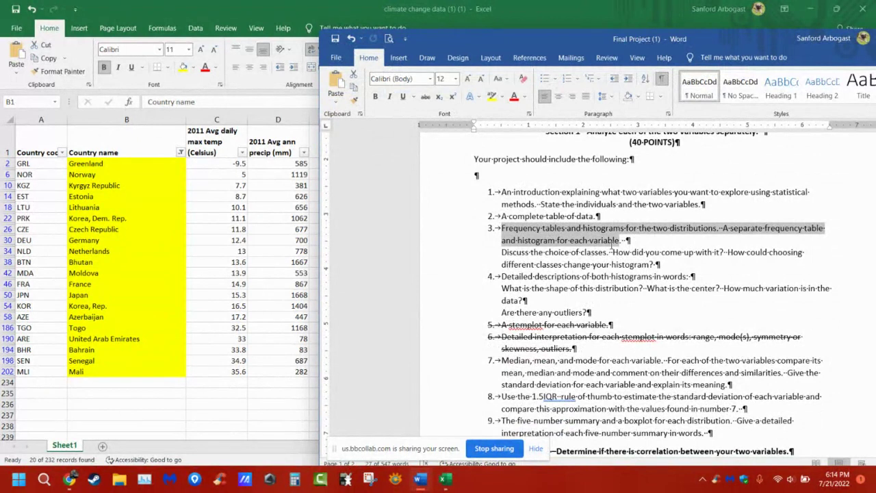
left_click(648, 275)
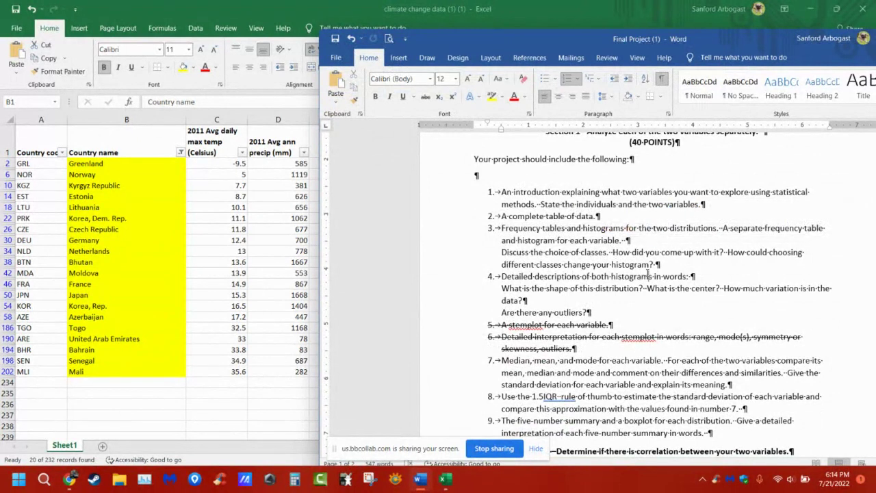
Return to the Excel workbook, then switch to the Wabbitemu calculator and exit its equation editor to the home screen
left_click(223, 410)
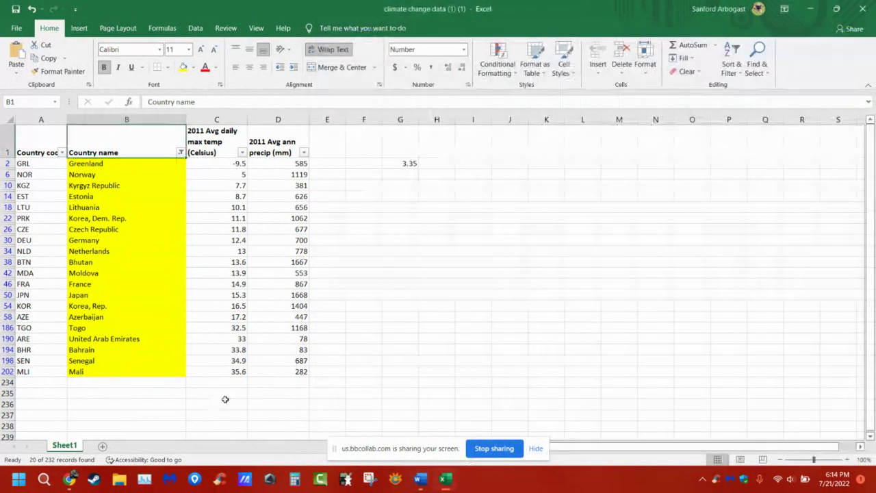
left_click(345, 480)
left_click_drag(700, 20, 450, 37)
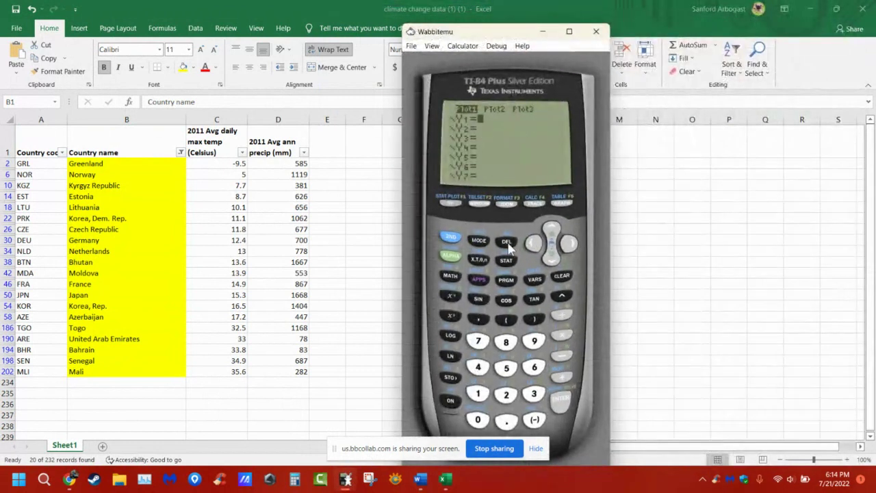
left_click(451, 238)
left_click(480, 241)
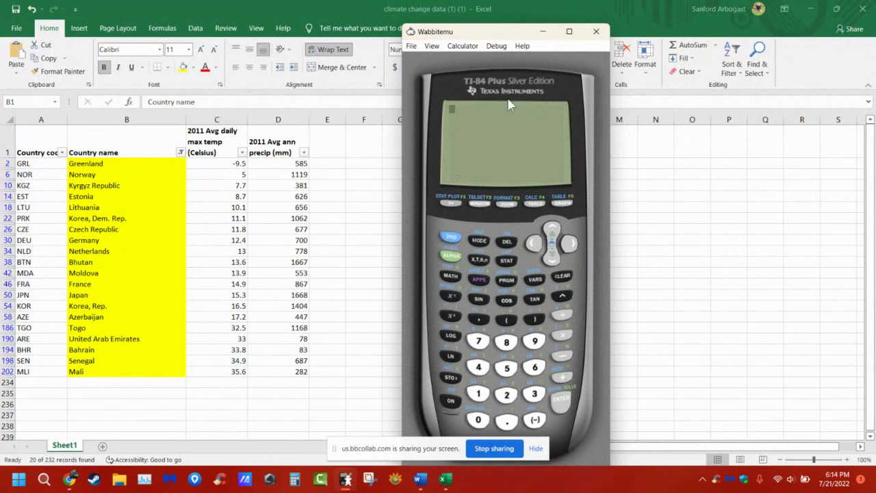
Place the Wabbitemu calculator window just beside the filtered country table so the data columns stay readable
left_click_drag(489, 34, 754, 28)
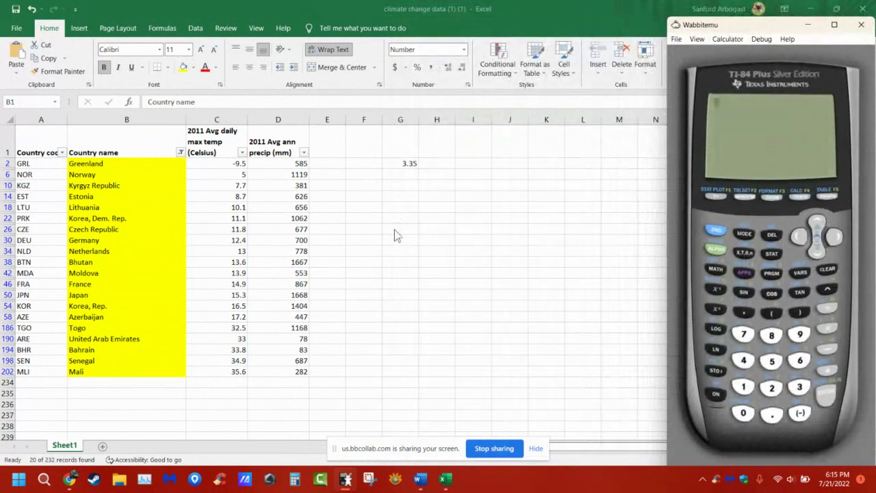
key("alt+Tab")
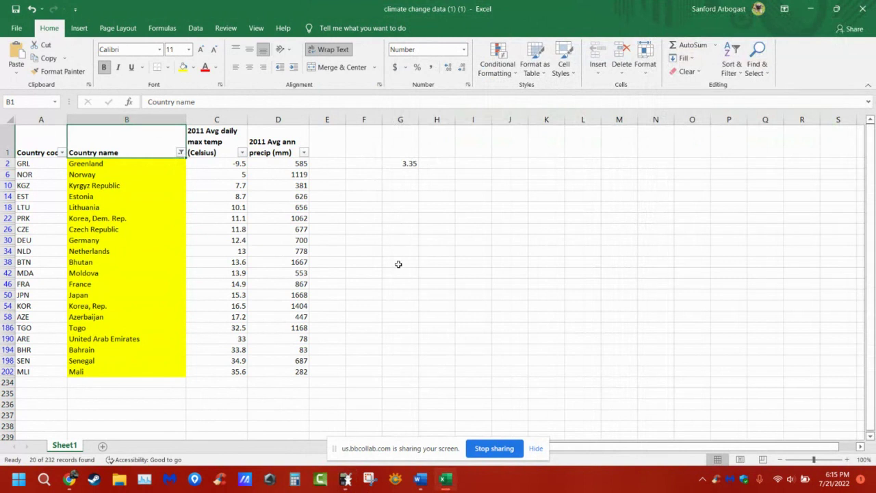
left_click(345, 480)
left_click_drag(762, 26, 477, 26)
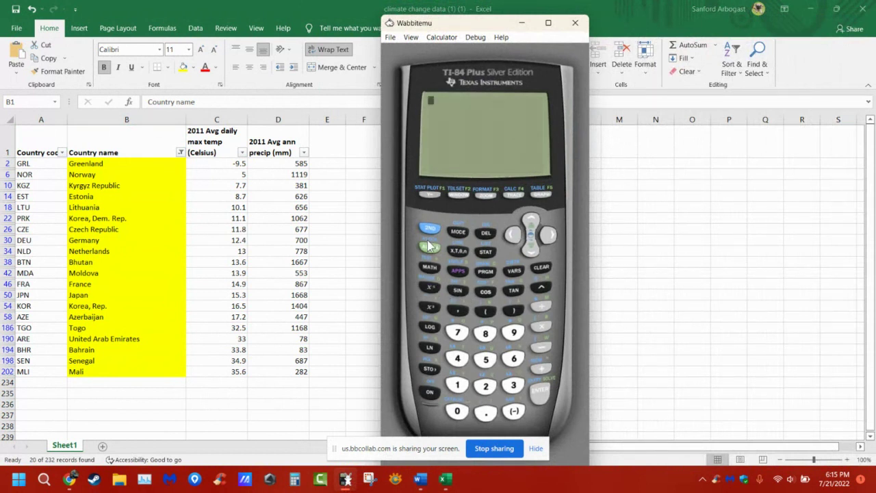
Open the calculator's statistics list editor and clear the old data from lists L4 and L3
left_click(486, 254)
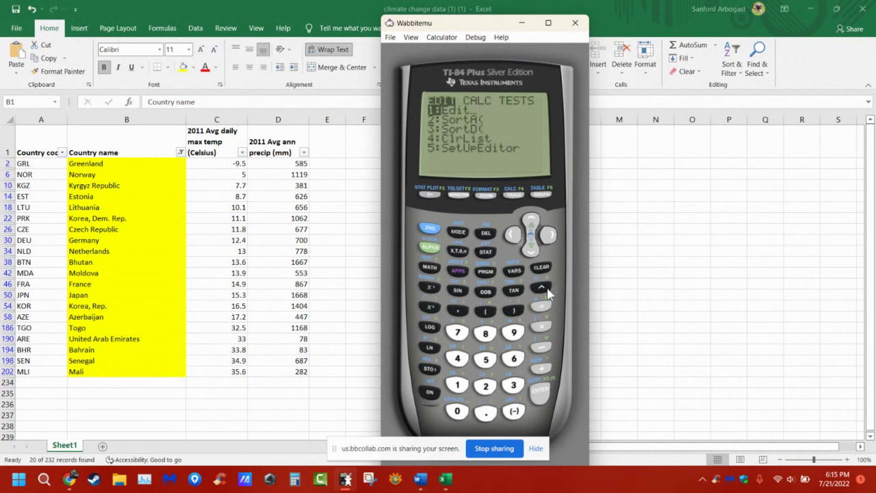
left_click(539, 400)
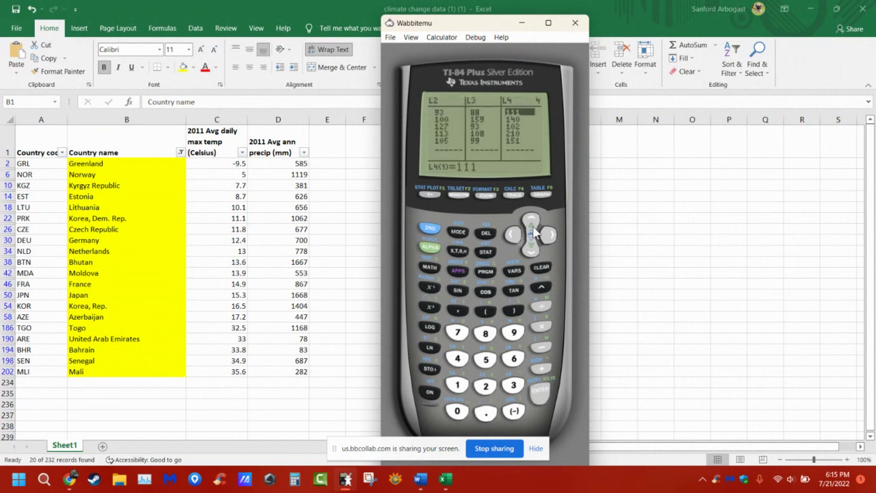
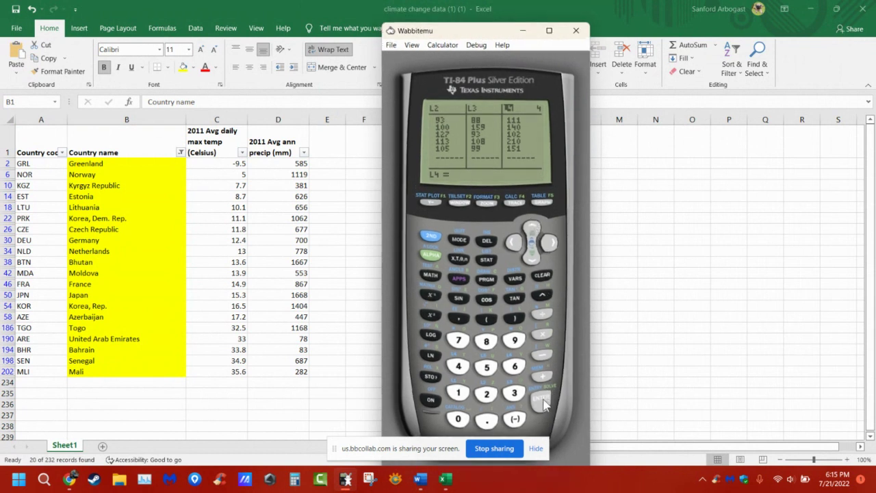
left_click(544, 400)
left_click(513, 241)
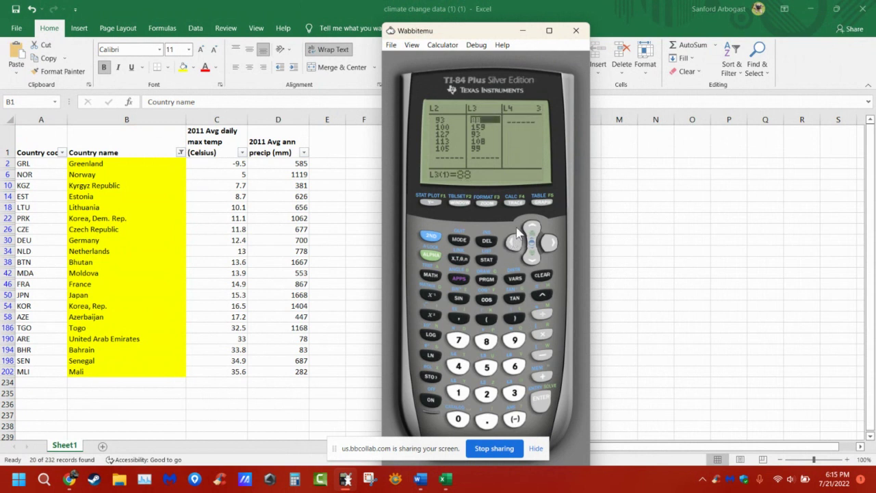
left_click(542, 274)
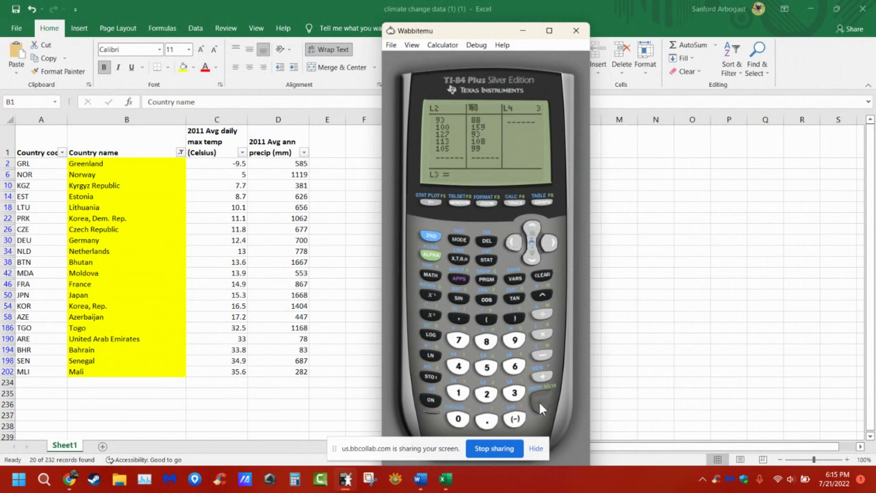
left_click(541, 401)
Clear the old data from lists L2 and L1 in the list editor
left_click(513, 242)
left_click(532, 228)
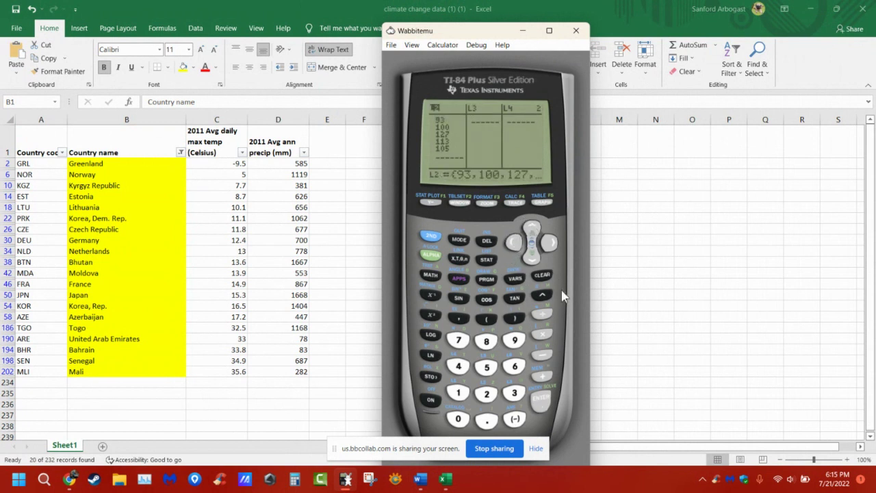
left_click(546, 409)
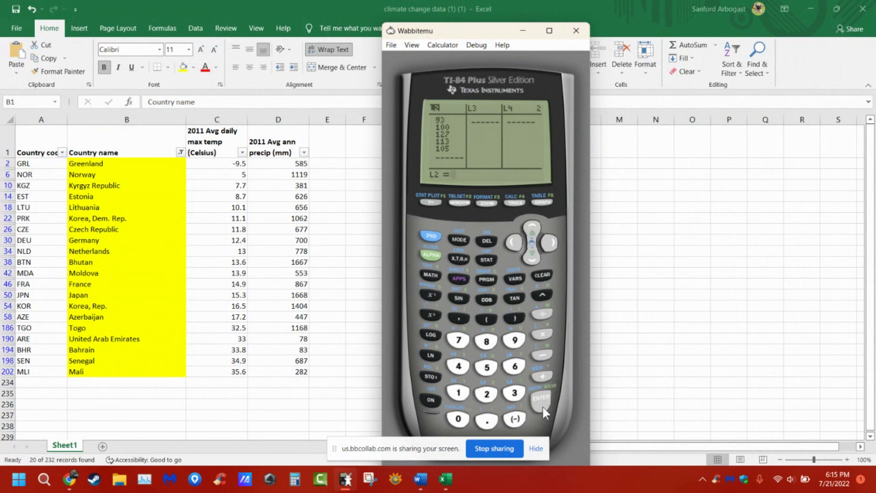
left_click(514, 242)
left_click(532, 228)
left_click(542, 275)
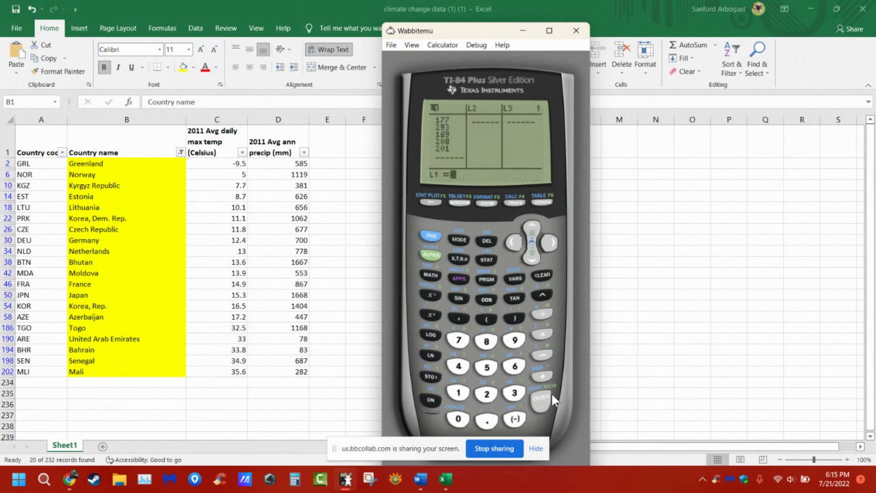
left_click(552, 401)
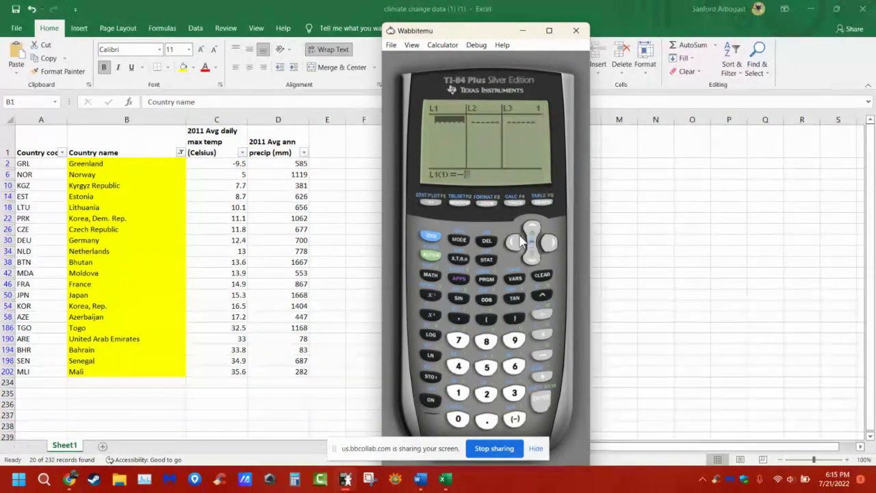
Enter the first five temperatures in list L1: -9.5, 5, 7.7, 8.7 and 10.7
left_click(516, 420)
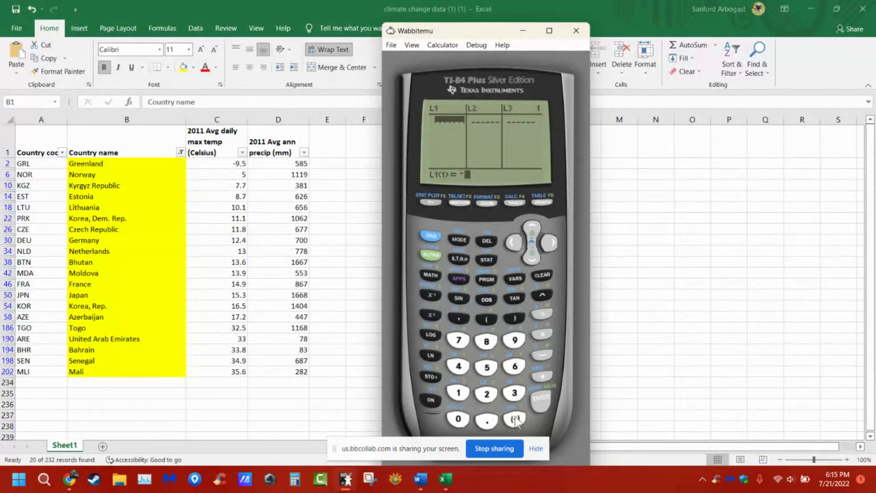
key("9")
key("Return")
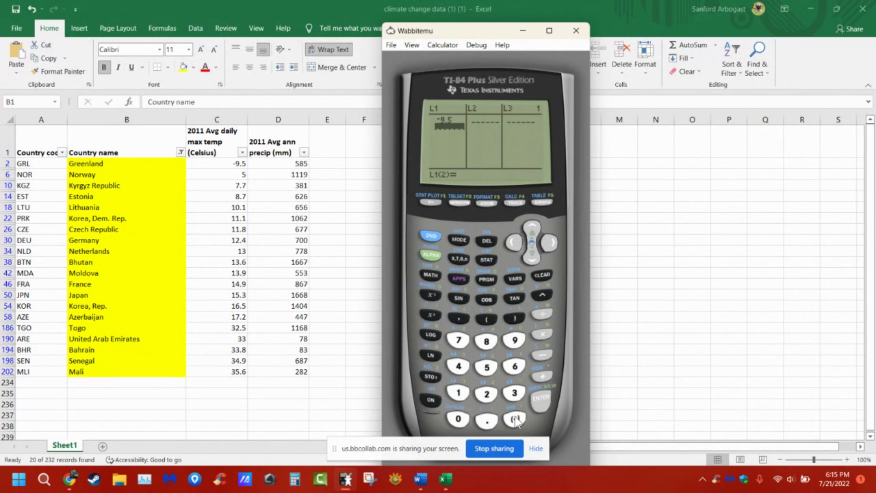
key("5")
key("Return")
type("7")
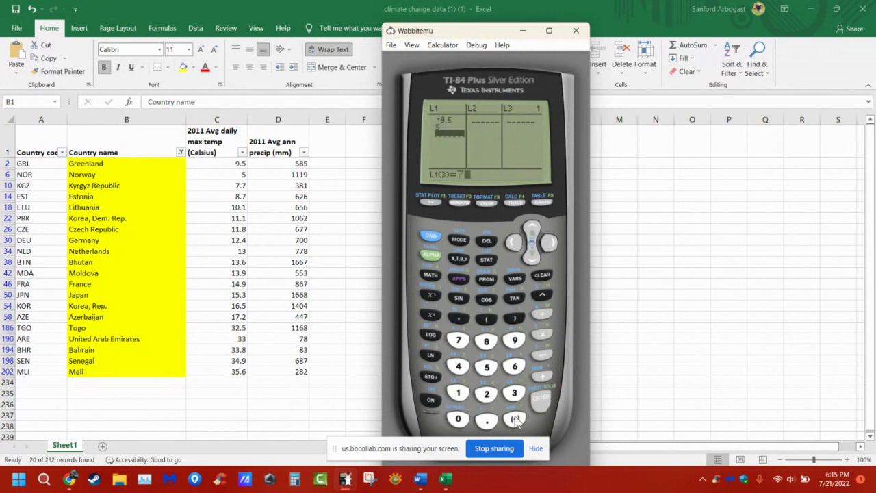
type(".7")
key("Return")
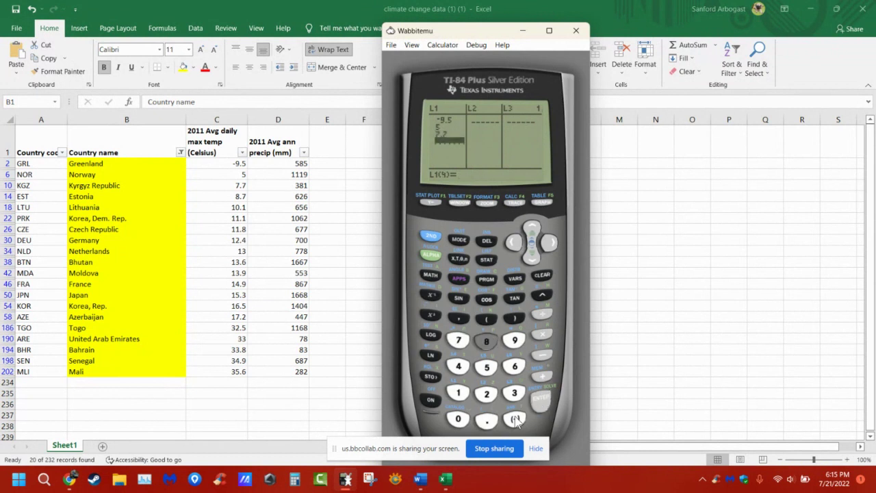
type("8.7")
key("Return")
type("10.7")
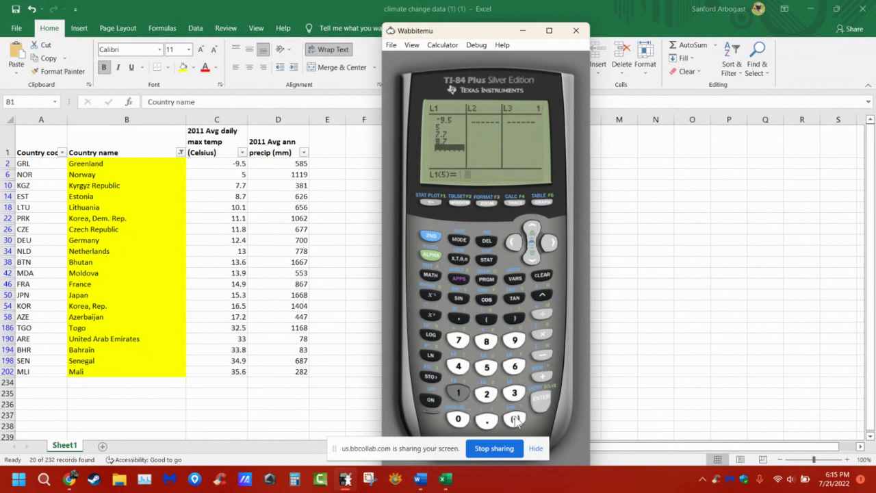
key("Return")
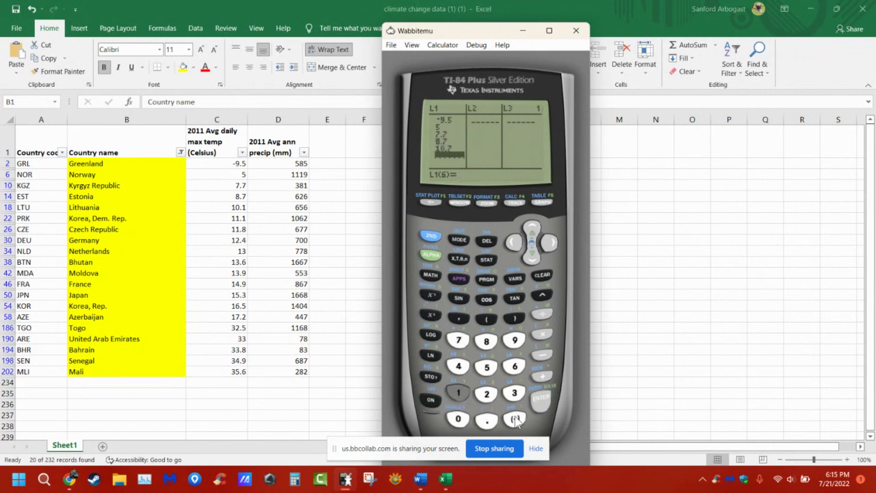
Continue list L1 with the temperatures 11.1, 11.8, 12.4, 13 and 13.6
type("11.1")
key("Return")
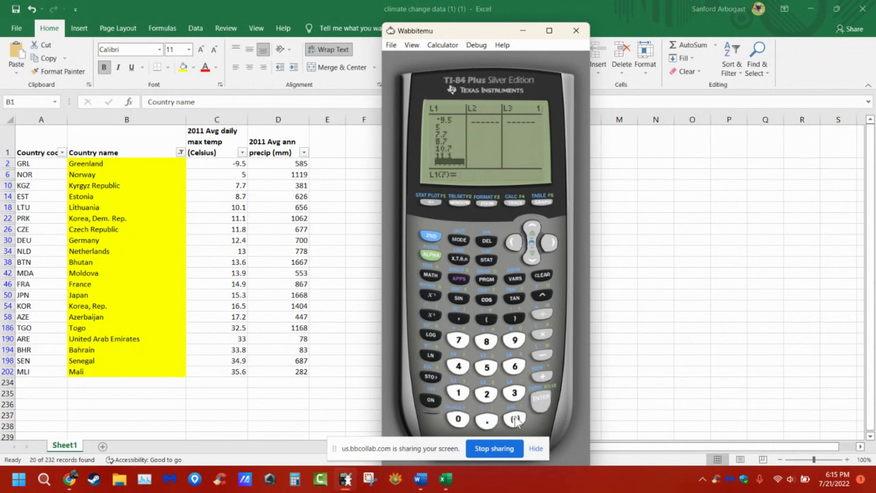
type("11.8")
key("Return")
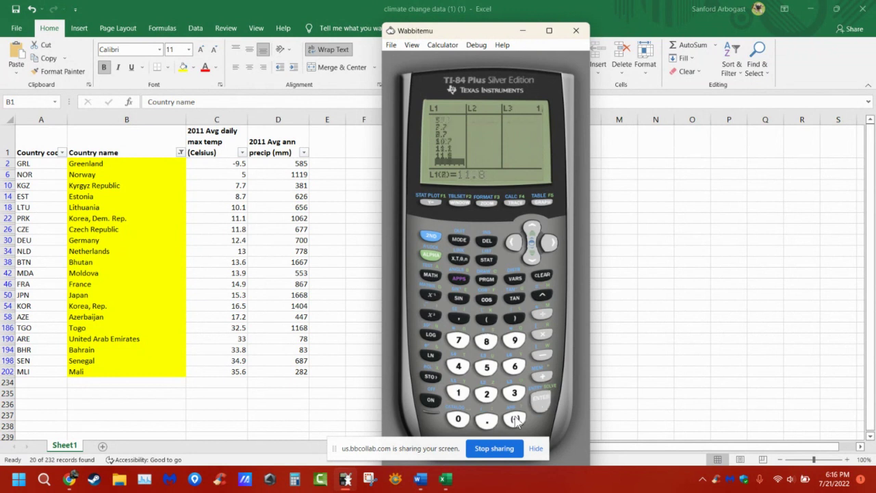
type("12.4")
key("Return")
type("13")
key("Return")
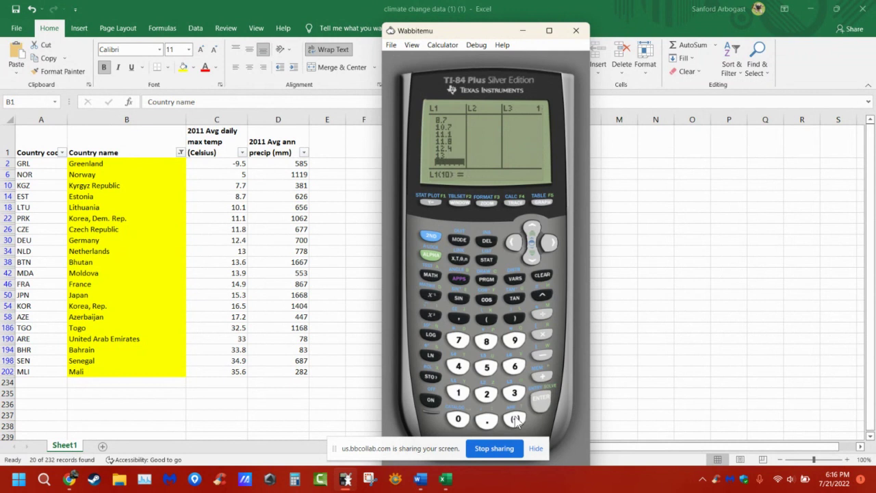
type("13.6")
key("Return")
Add the temperatures 13.9, 14.9, 15.3, 16.5 and 17.2 to list L1
type("1")
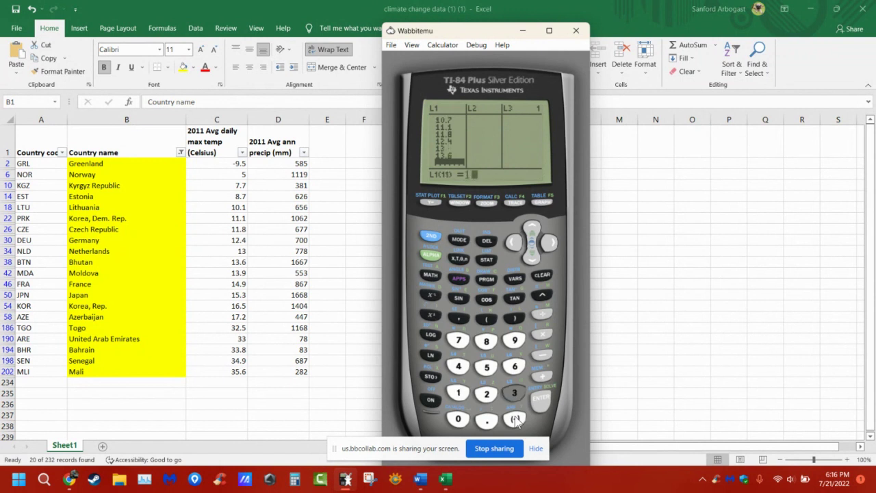
type("3.9")
key("Return")
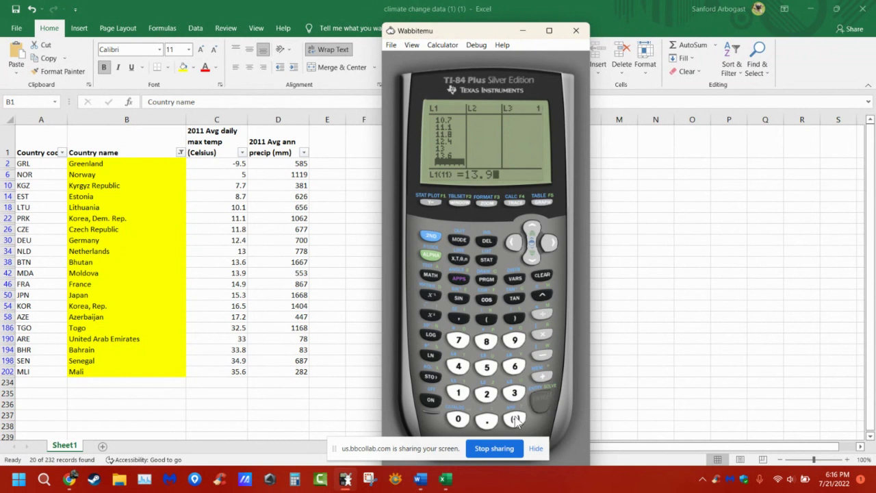
type("14.9")
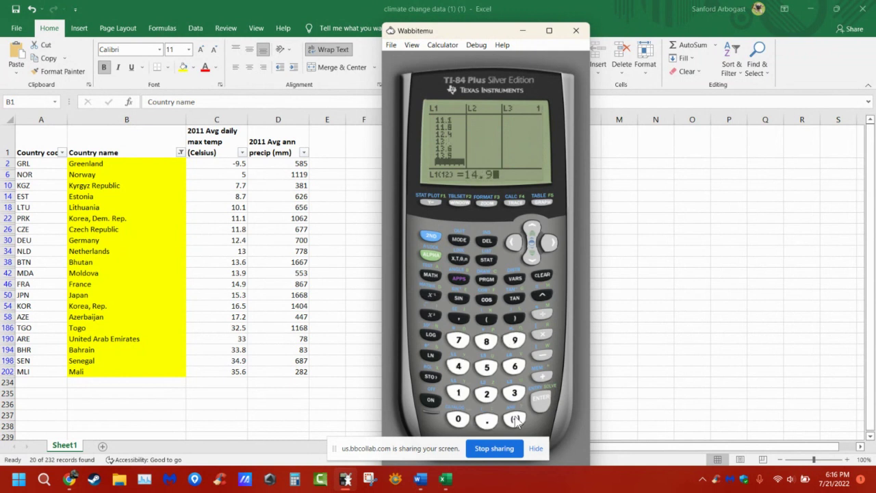
key("Return")
type("15")
key("Return")
type("16.5")
key("Return")
type("17.2")
key("Return")
Complete list L1 with the last five temperatures: 32.5, 33, 33.8, 34.9 and 35.6
type("32.5")
key("Return")
type("33")
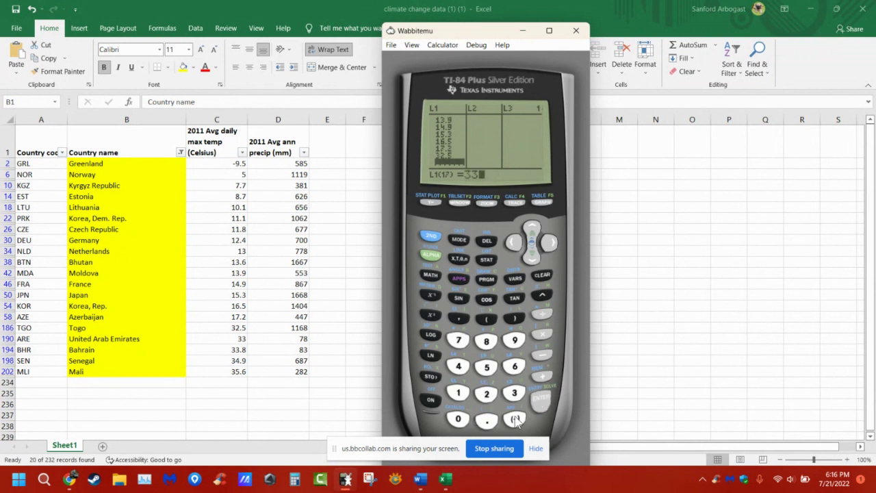
key("Return")
type("33.8")
key("Return")
type("34.9")
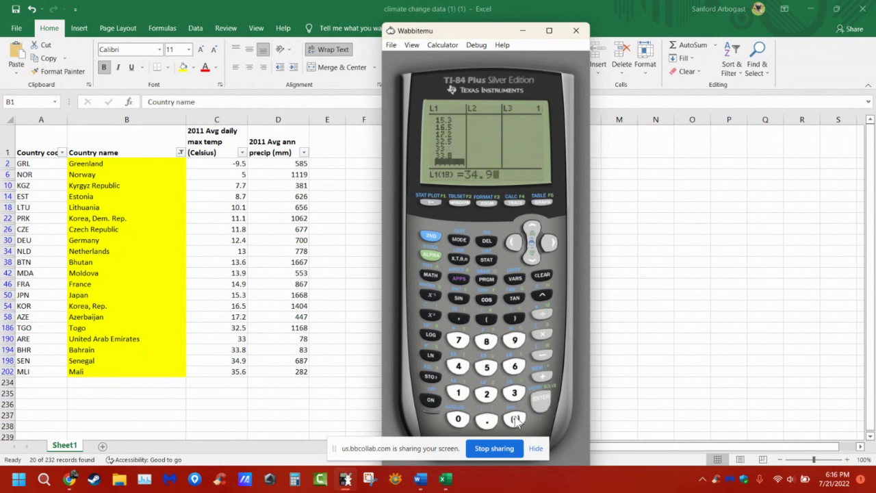
key("Return")
type("35.6")
key("Return")
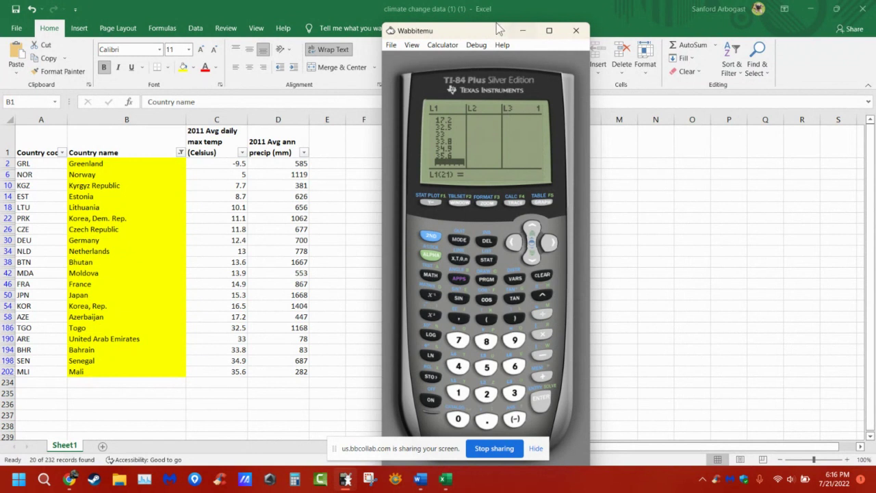
Move the calculator window over the first spreadsheet columns and switch to the Final Project document in Word
left_click_drag(474, 34, 128, 17)
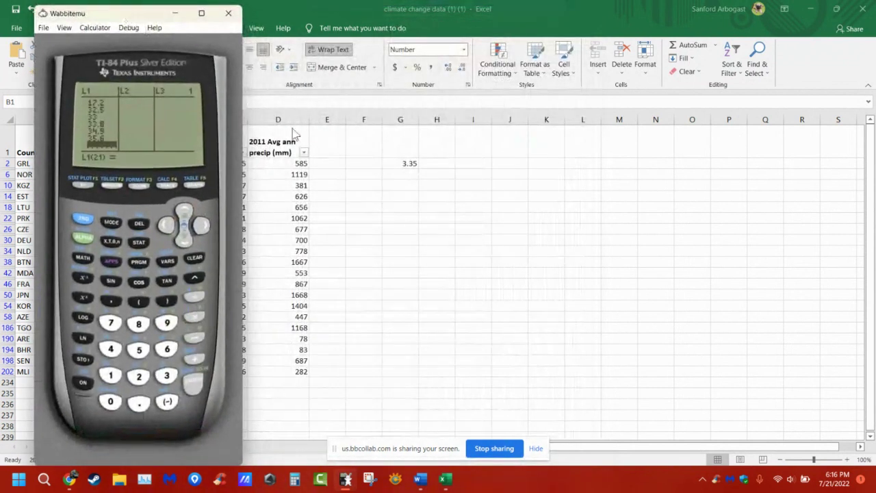
left_click(420, 479)
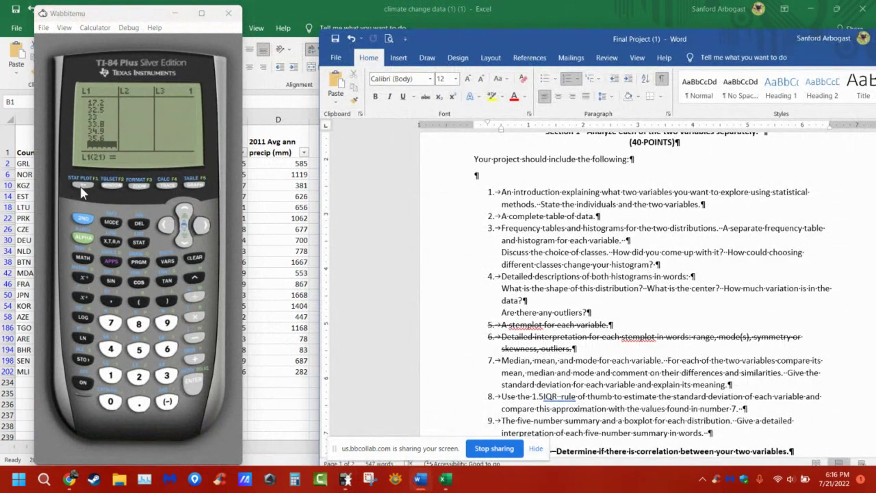
Open the calculator's Plot1 settings in the stat plots and set the plot type to histogram
left_click(83, 219)
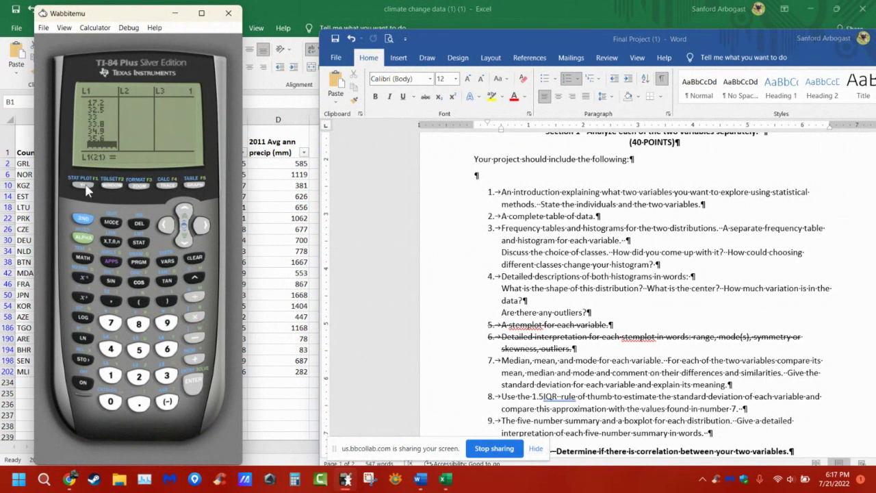
left_click(83, 185)
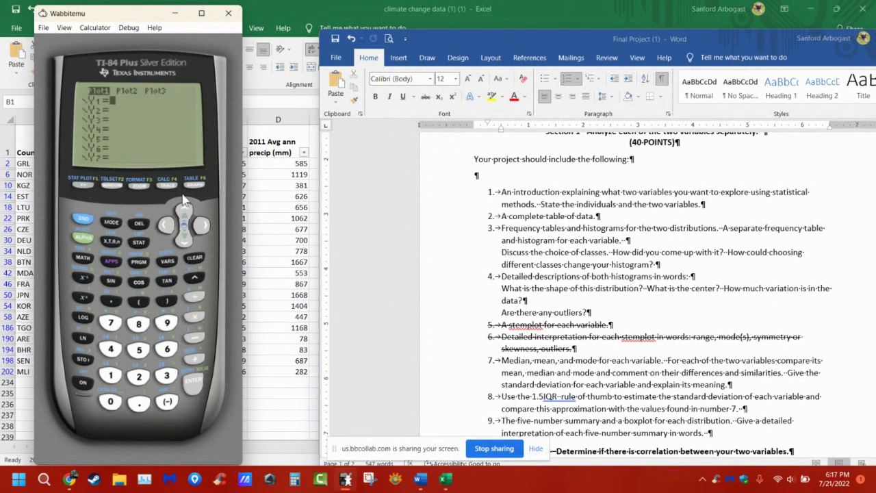
left_click(81, 187)
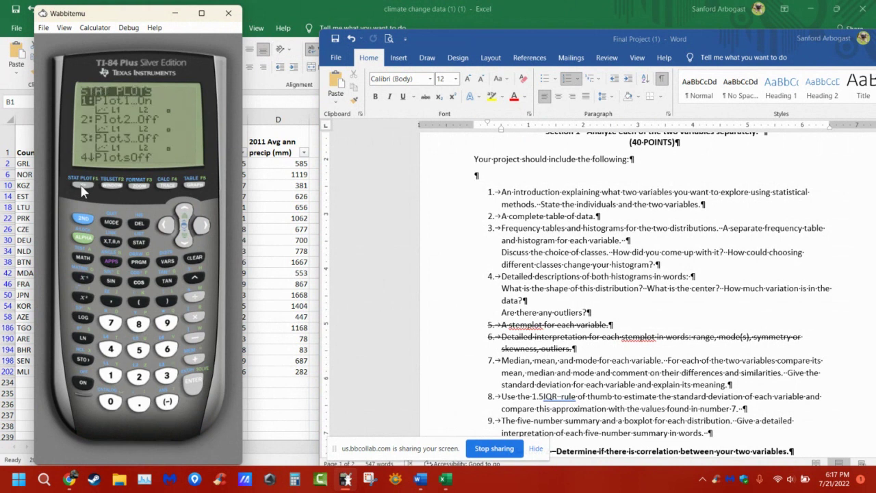
left_click(195, 382)
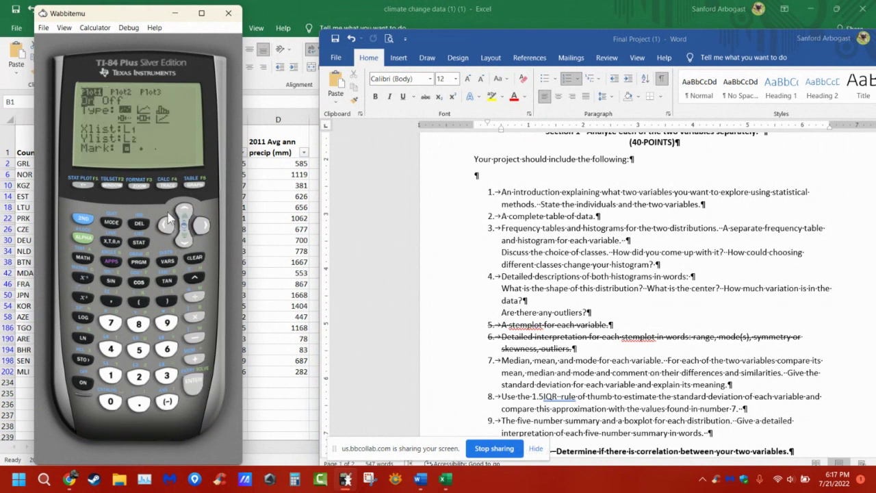
left_click(183, 245)
left_click(202, 226)
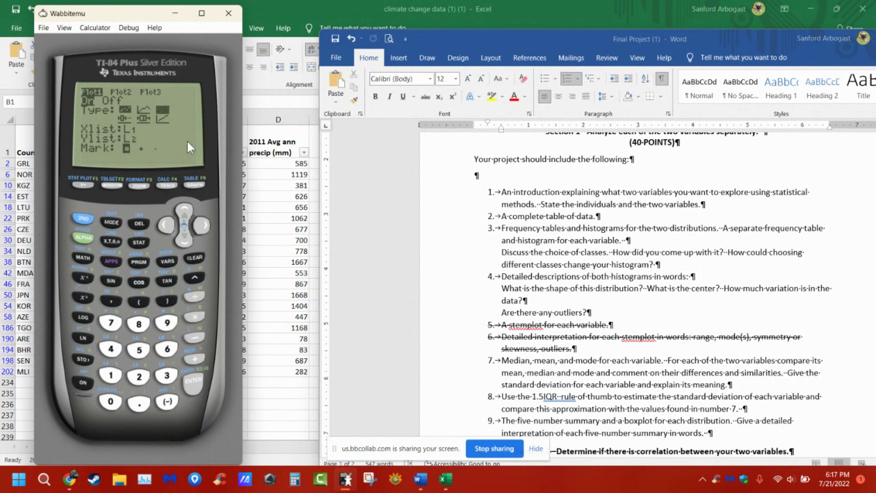
left_click(192, 383)
left_click(187, 241)
left_click(186, 241)
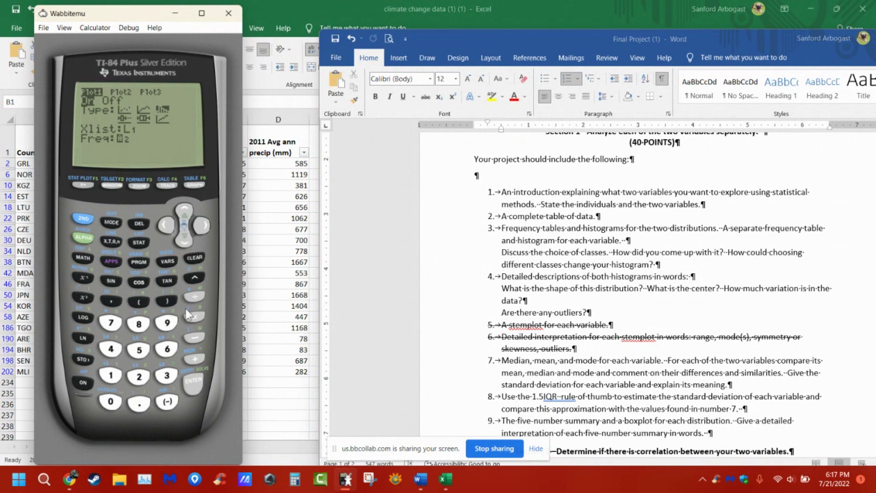
left_click(110, 377)
left_click(198, 259)
left_click(139, 186)
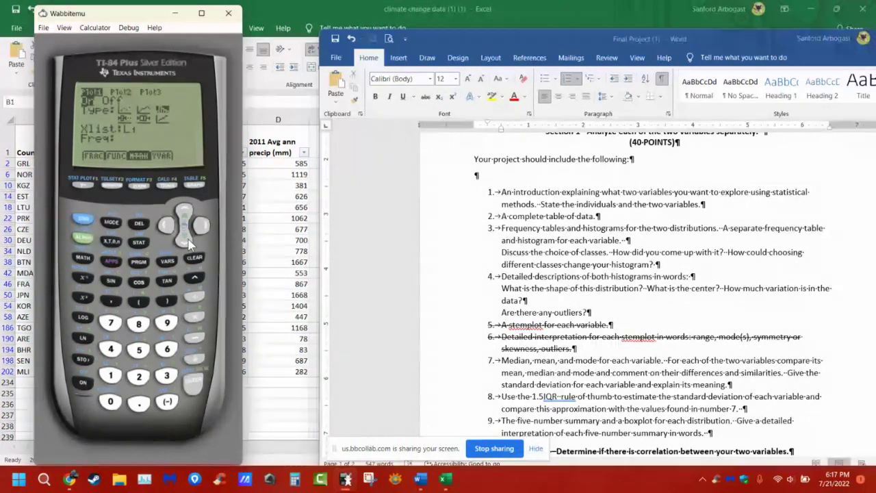
left_click(83, 218)
left_click(111, 222)
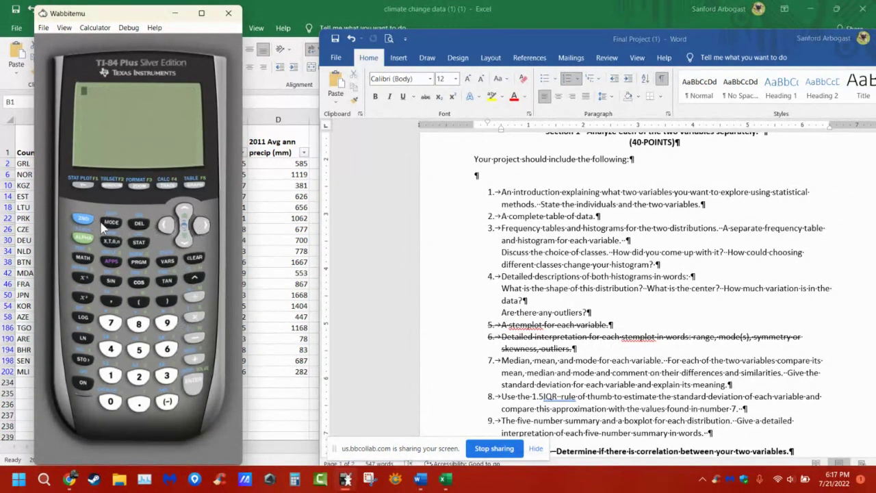
Reopen the Plot1 settings from the home screen and set the histogram's frequency to 1
left_click(83, 219)
left_click(85, 185)
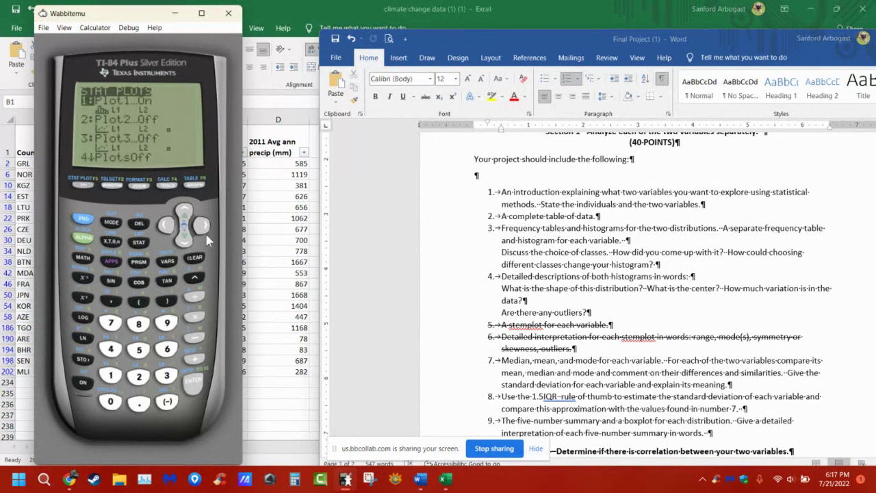
left_click(191, 378)
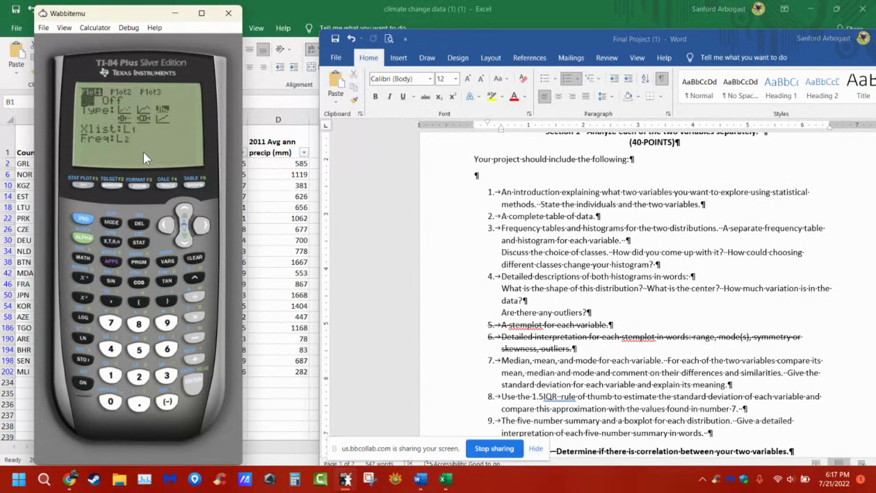
left_click(185, 241)
left_click(188, 244)
left_click(111, 375)
Graph the temperature histogram with ZoomStat
left_click(140, 186)
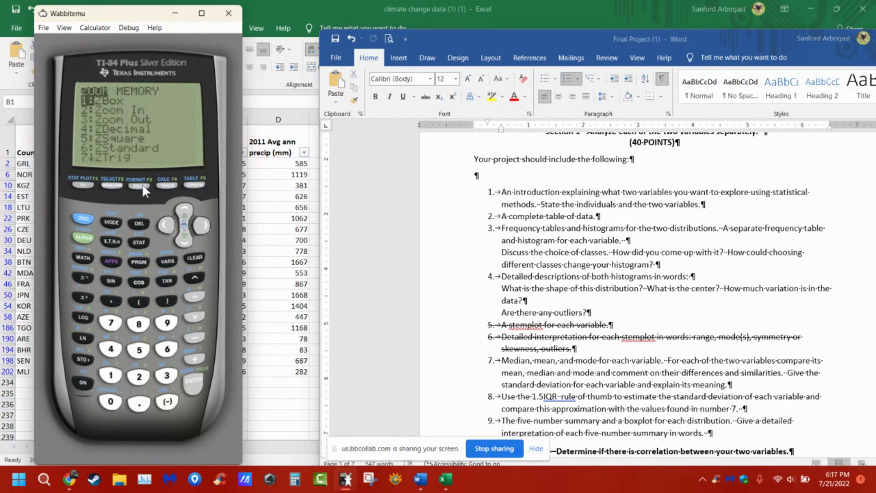
left_click(183, 241)
left_click(182, 241)
left_click(183, 241)
left_click(183, 241)
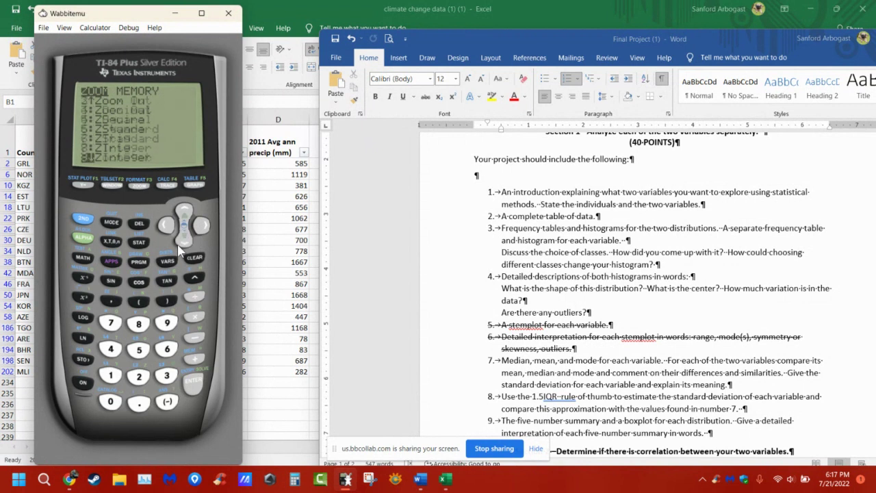
left_click(183, 241)
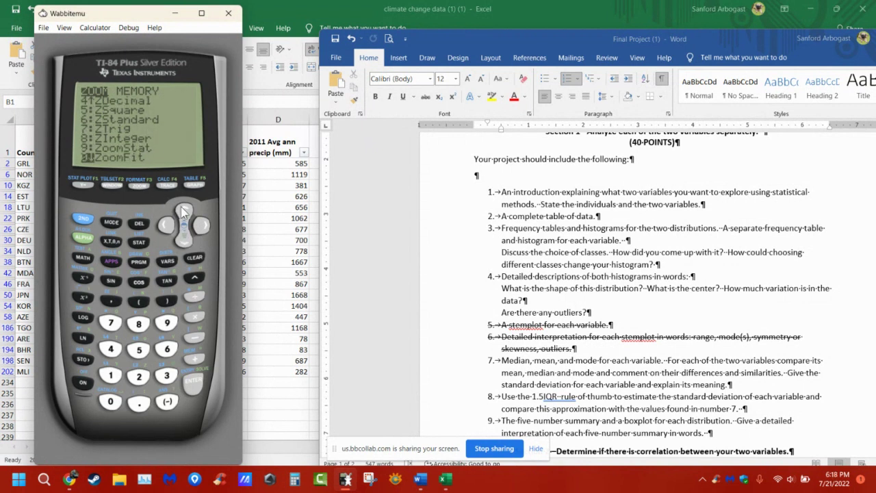
left_click(194, 381)
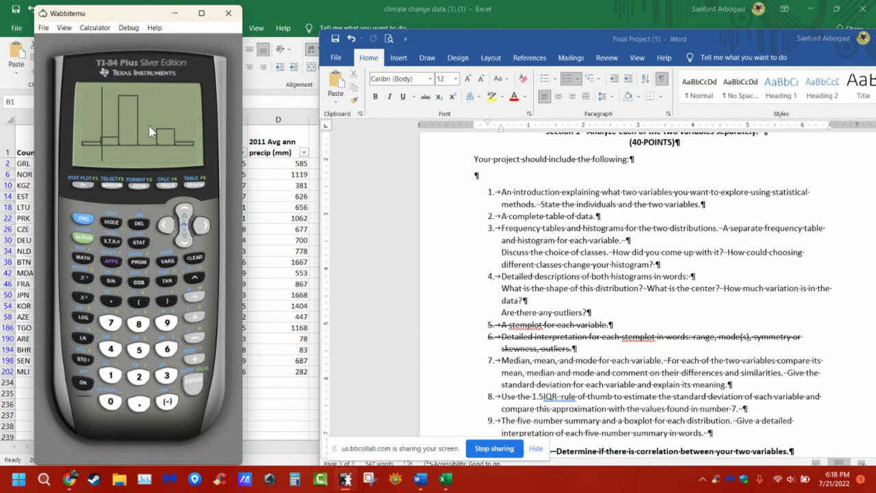
In the graph window settings, set Xmin to -10 and Xmax to 45
left_click(113, 187)
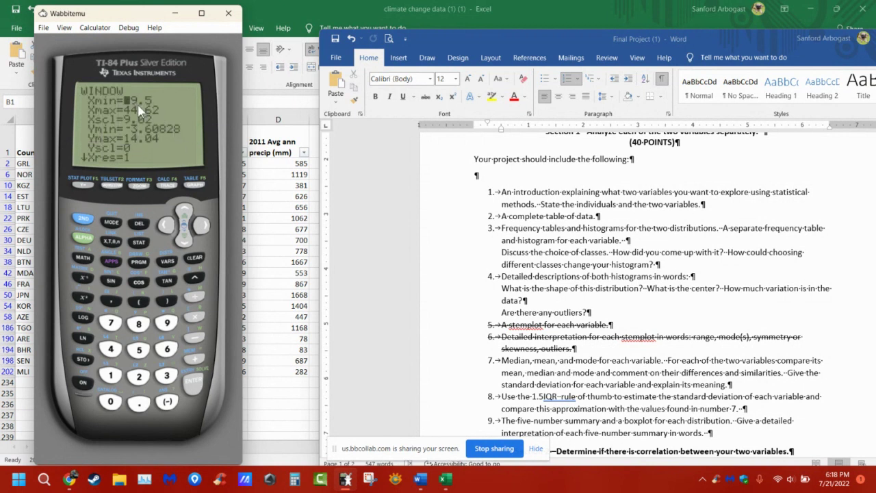
left_click(167, 402)
left_click(111, 375)
left_click(118, 408)
left_click(193, 381)
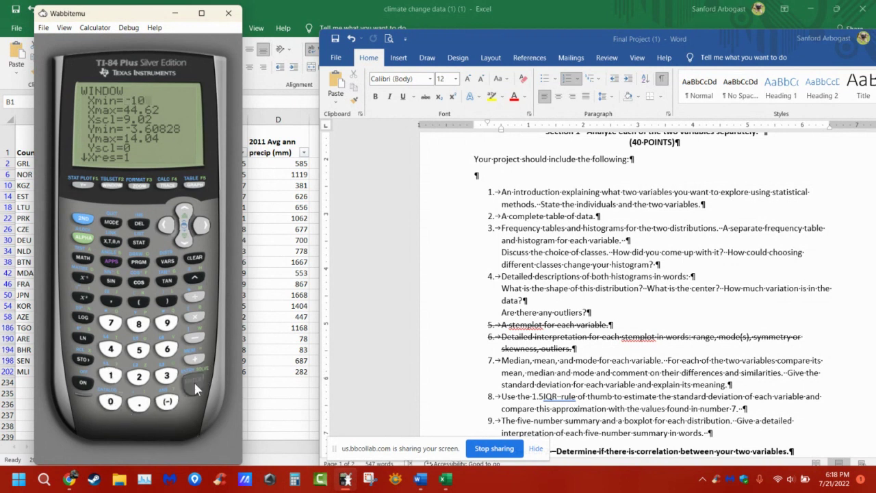
left_click(112, 349)
left_click(142, 351)
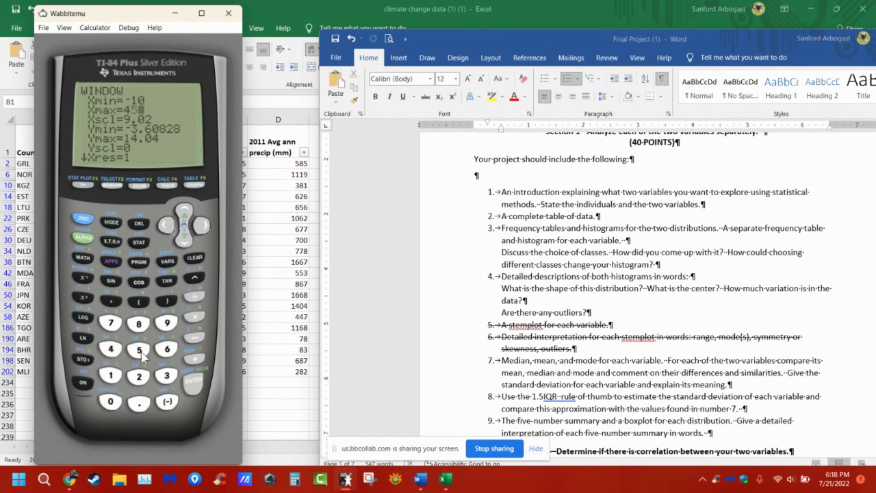
left_click(193, 381)
In the graph window settings, set Xscl to 10, Ymin to -1 and Ymax to 15, and graph the histogram
left_click(117, 381)
left_click(185, 239)
left_click(166, 403)
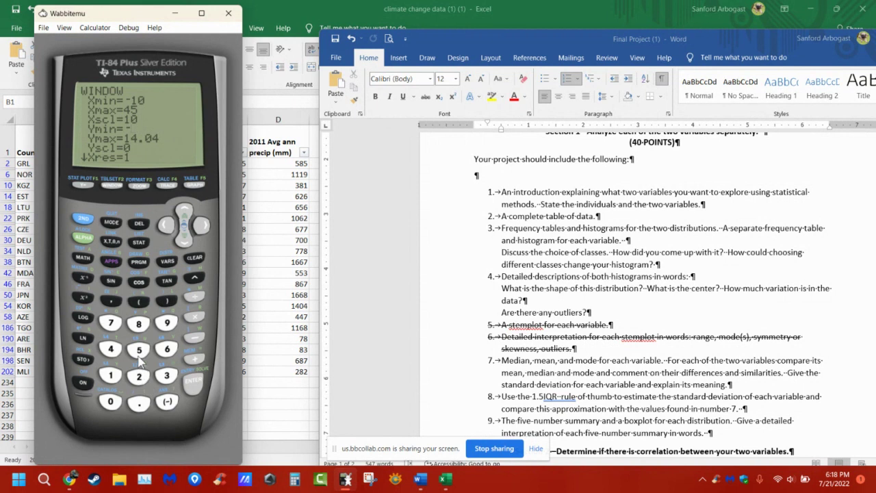
left_click(139, 377)
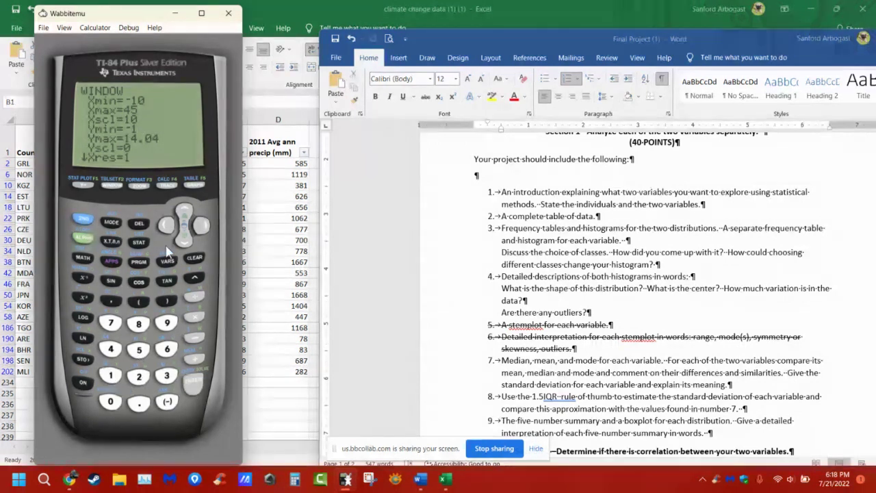
left_click(110, 376)
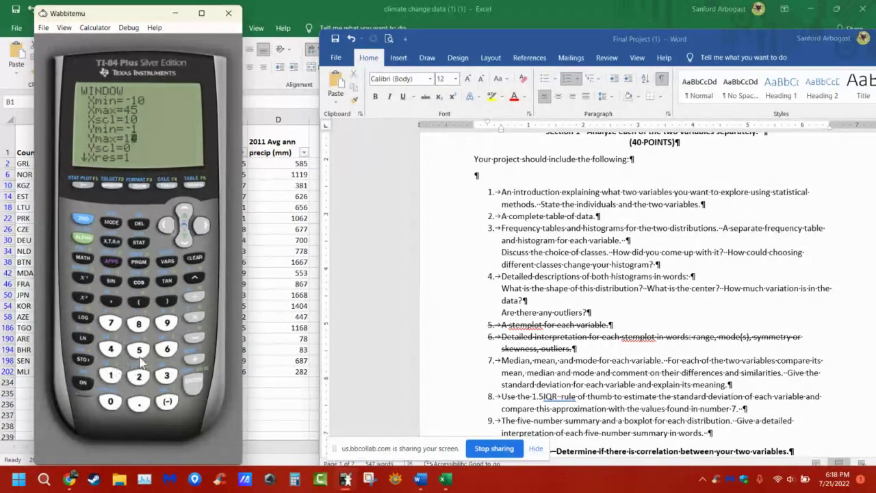
left_click(139, 350)
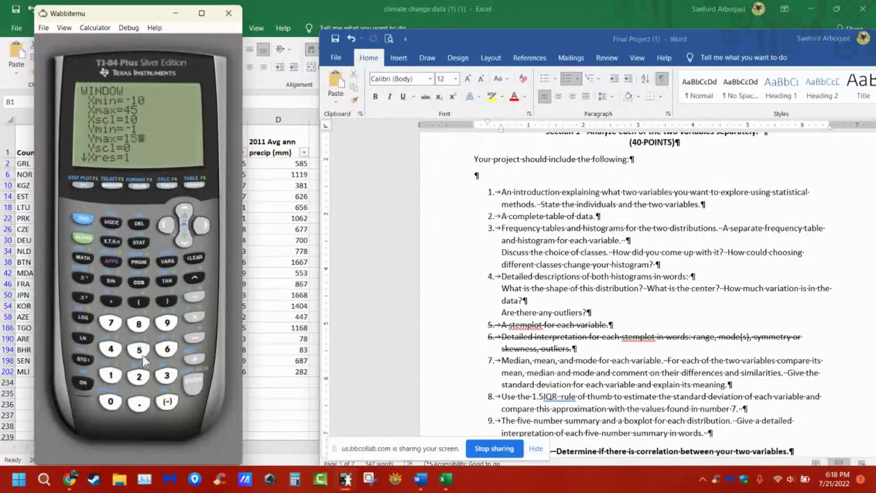
left_click(195, 185)
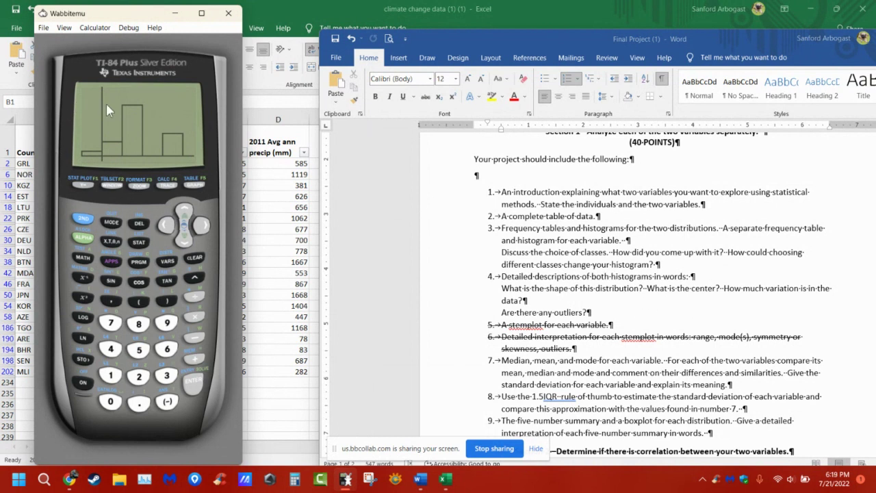
Set the y-axis tick spacing (Yscl) in the graph window settings and redraw the histogram
left_click(140, 186)
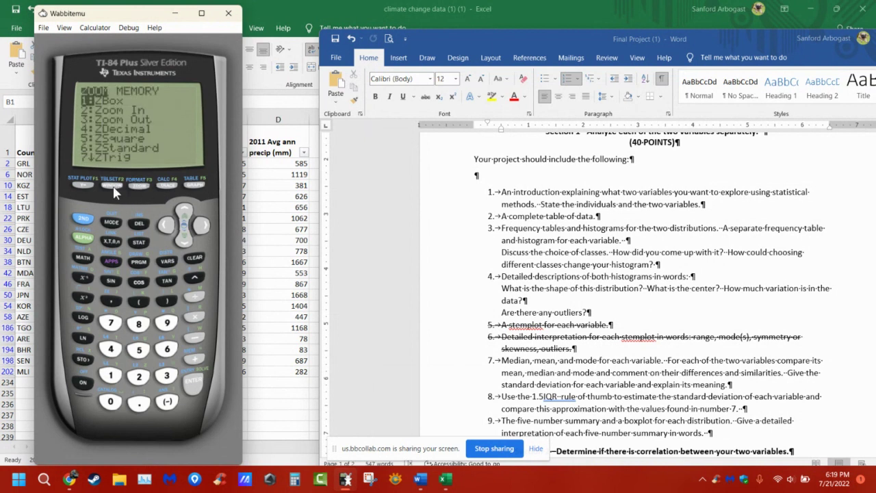
left_click(113, 185)
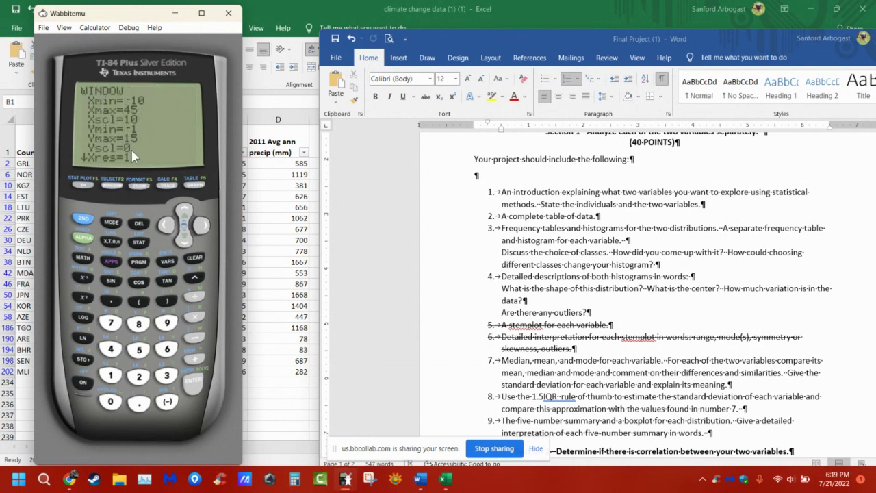
left_click(183, 241)
left_click(183, 241)
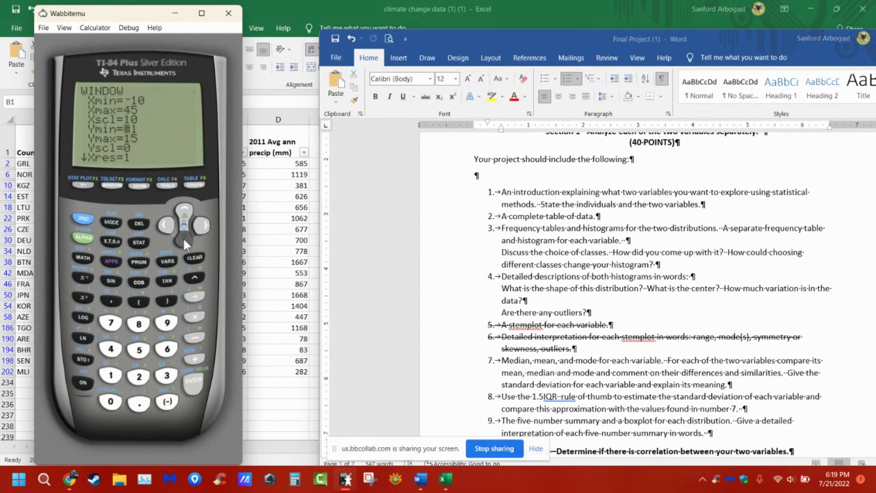
left_click(183, 241)
left_click(184, 241)
left_click(184, 241)
left_click(145, 378)
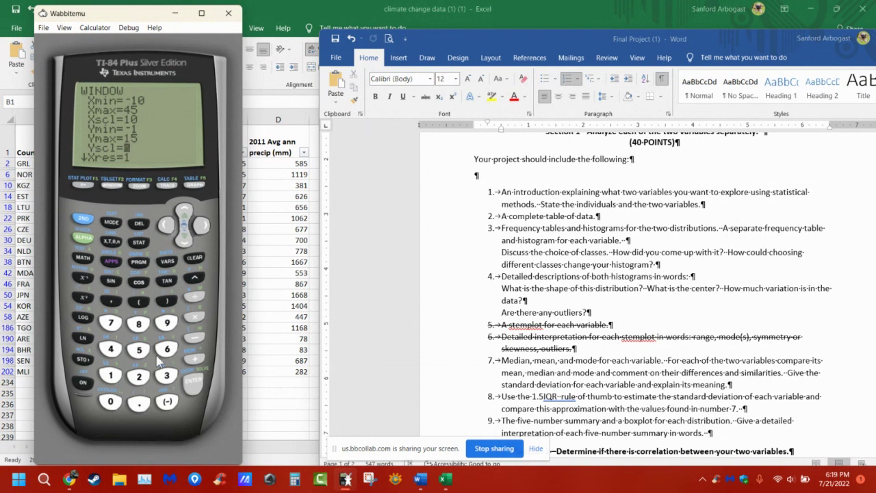
left_click(196, 182)
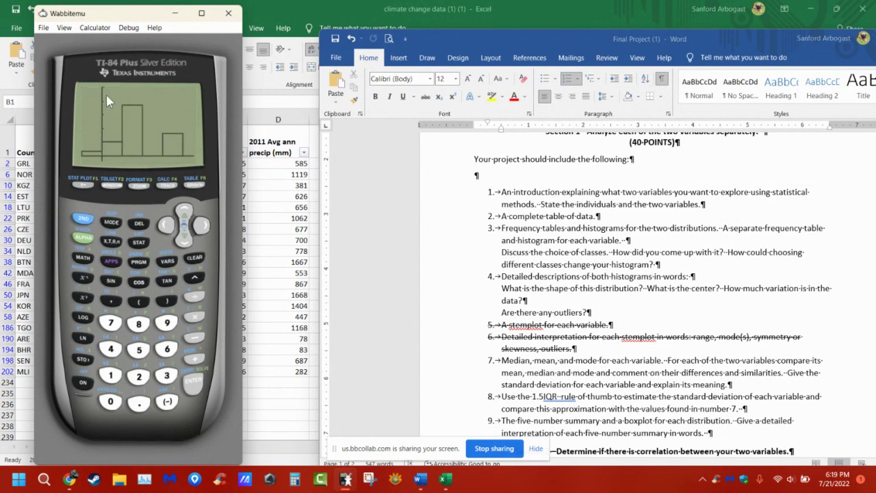
Trace the histogram bar by bar to examine each class's limits and frequency
left_click(168, 186)
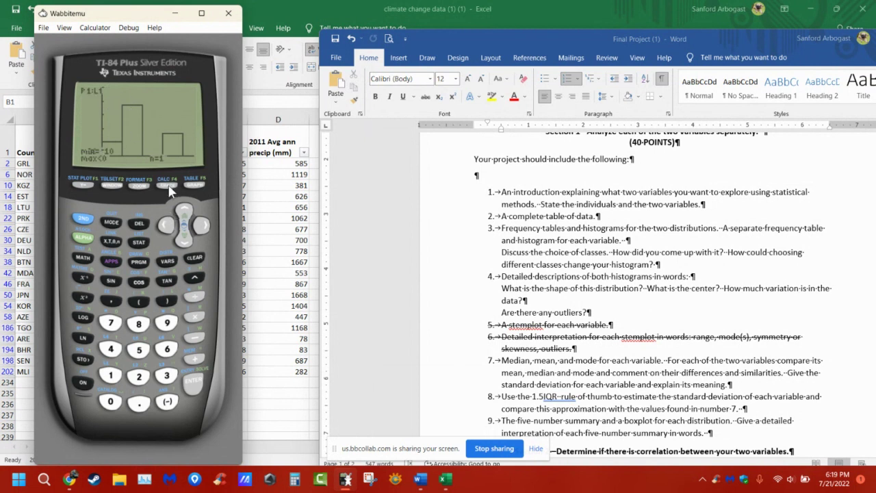
left_click(202, 227)
left_click(203, 227)
left_click(203, 228)
left_click(166, 230)
left_click(166, 226)
left_click(166, 230)
left_click(166, 231)
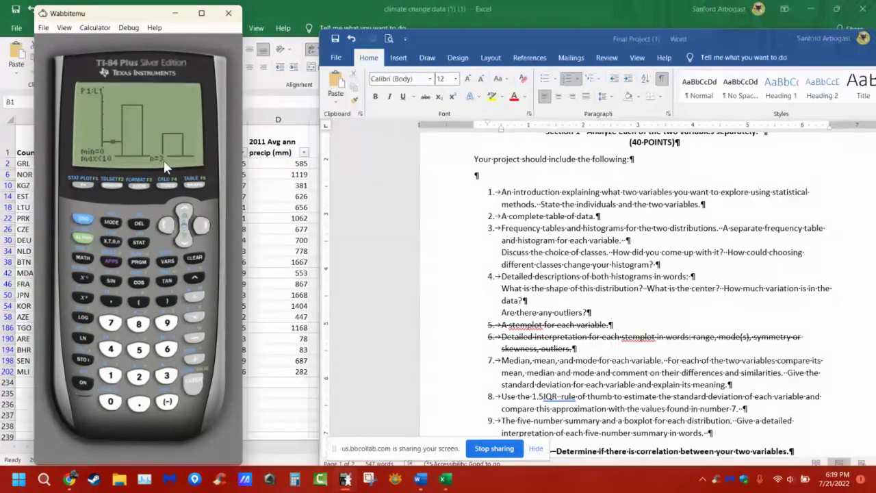
left_click(166, 230)
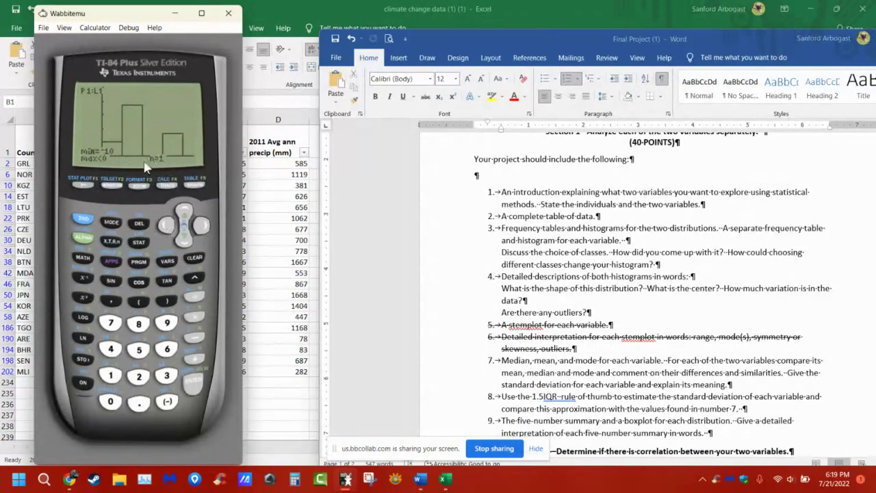
left_click(198, 230)
left_click(200, 230)
left_click(200, 231)
left_click(202, 233)
Move the calculator window beside the spreadsheet's temperature column so the country data is uncovered
left_click_drag(122, 14, 355, 72)
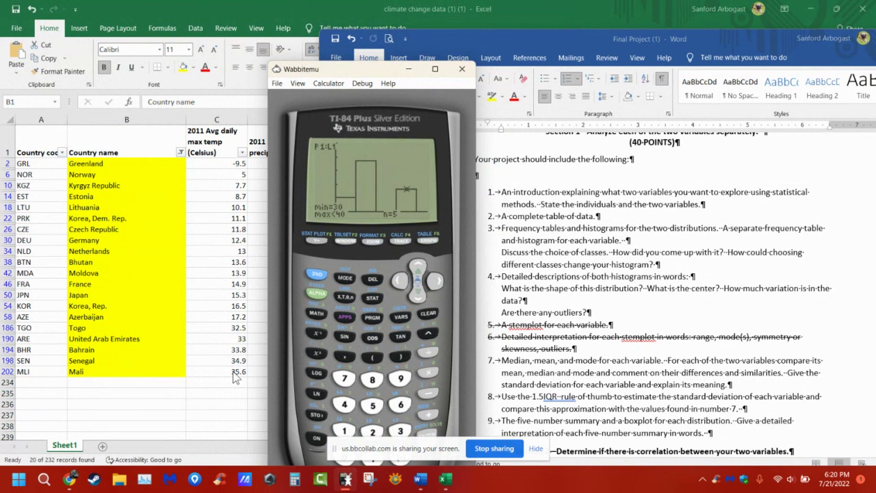
left_click_drag(380, 70, 378, 26)
left_click(370, 252)
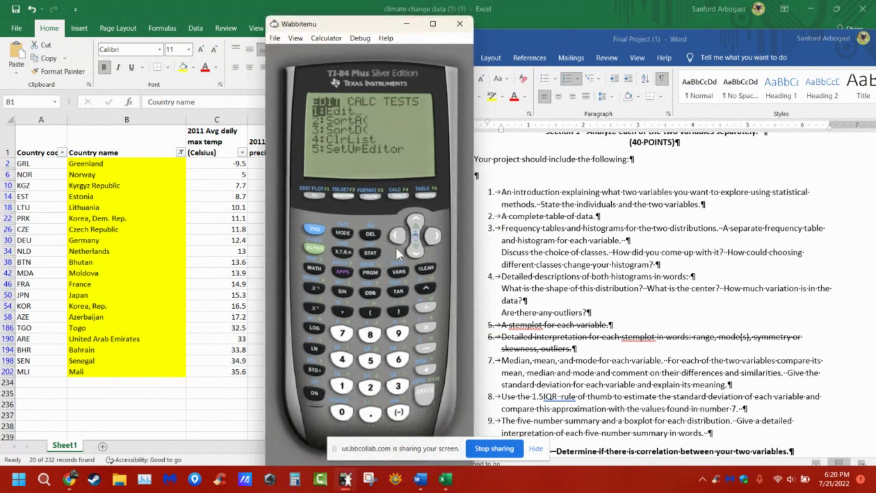
left_click(434, 239)
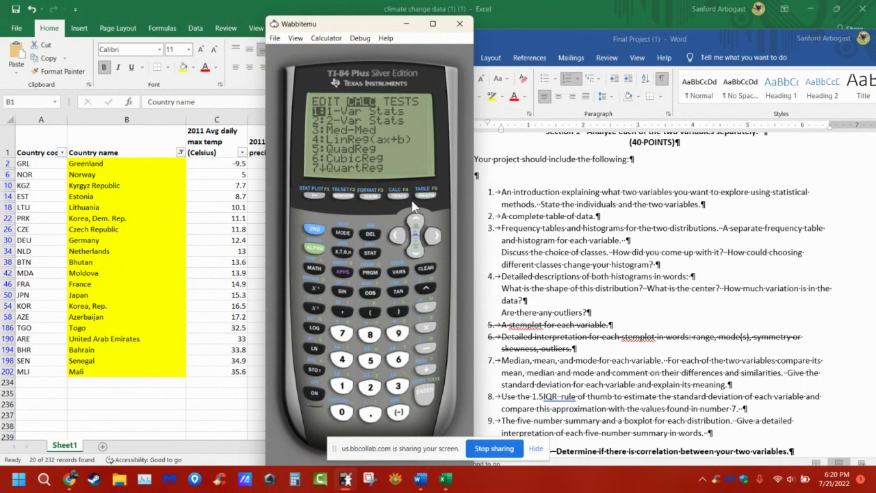
left_click(431, 404)
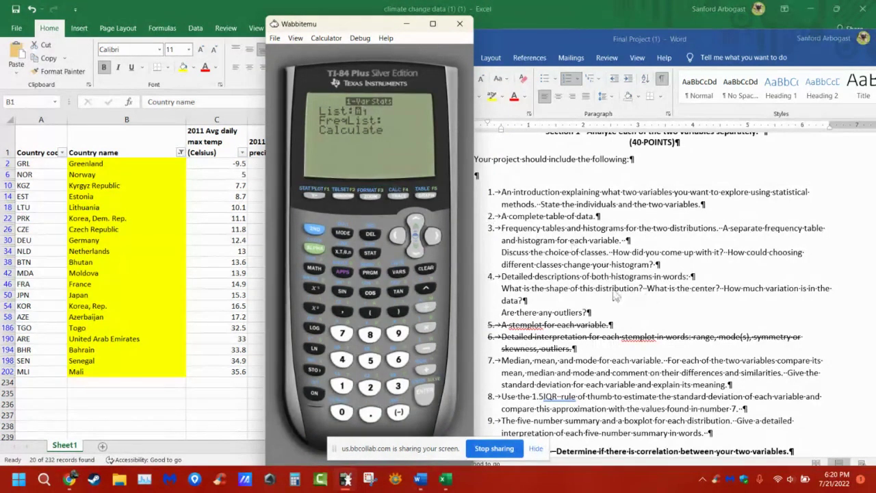
scroll(665, 286, "down", 2)
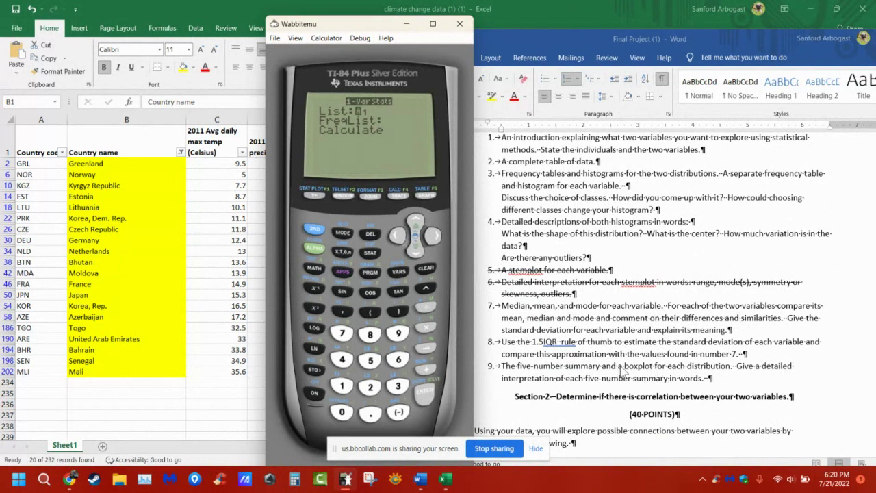
left_click(313, 232)
left_click(342, 233)
Try to change Plot1's type from histogram to boxplot in the stat plots and graph it
left_click(314, 228)
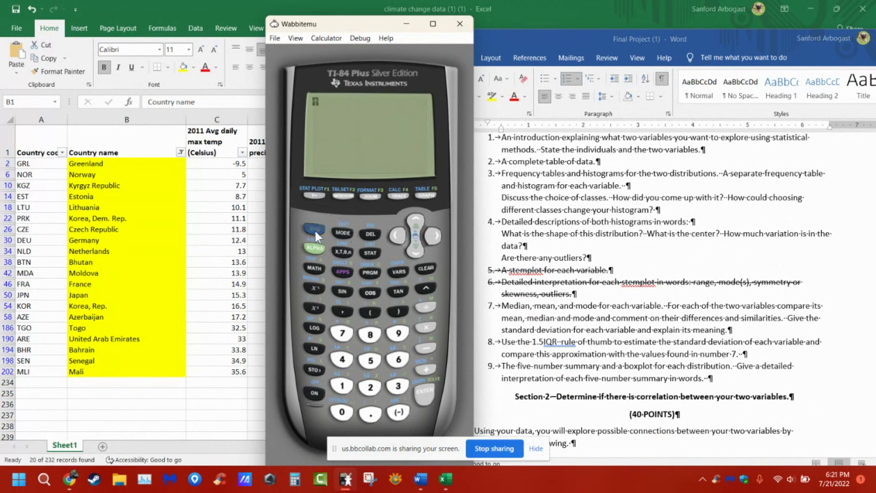
left_click(320, 197)
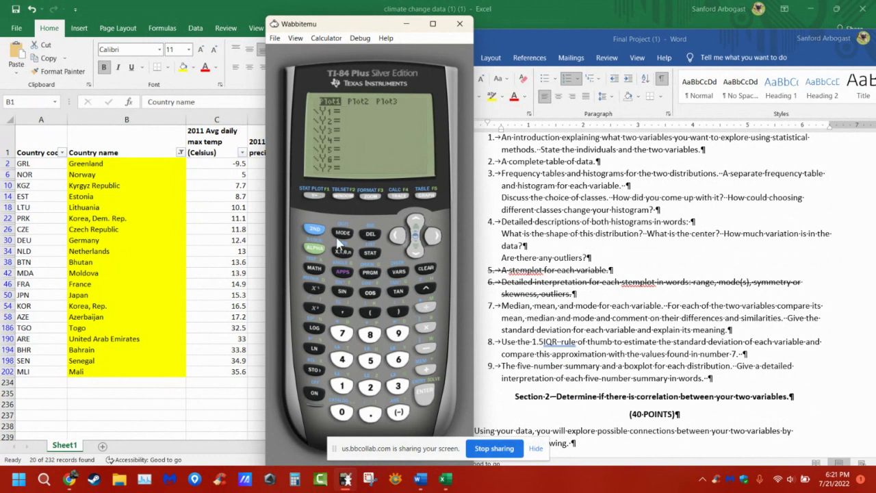
left_click(310, 196)
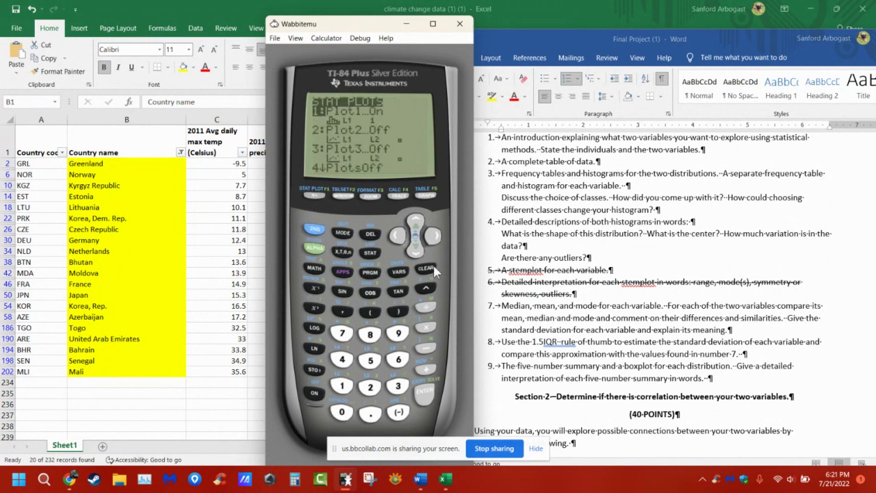
left_click(430, 396)
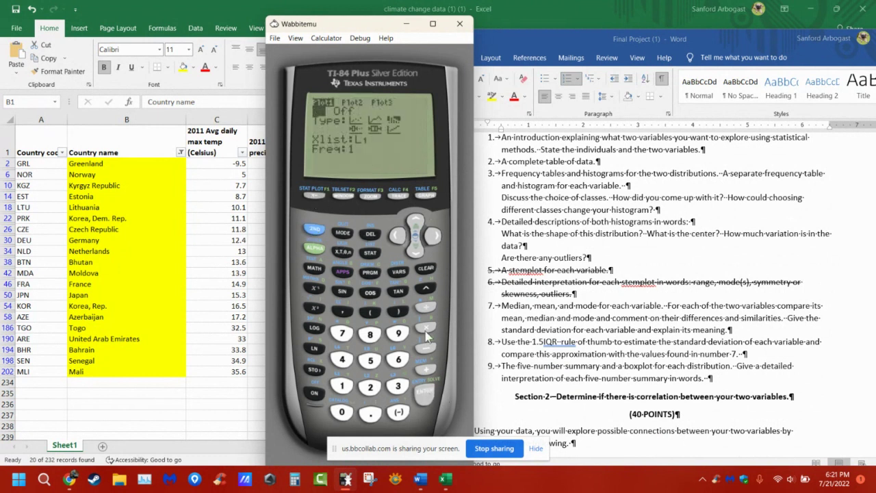
left_click(415, 255)
left_click(415, 254)
left_click(415, 220)
left_click(436, 238)
left_click(437, 239)
left_click(437, 238)
left_click(424, 395)
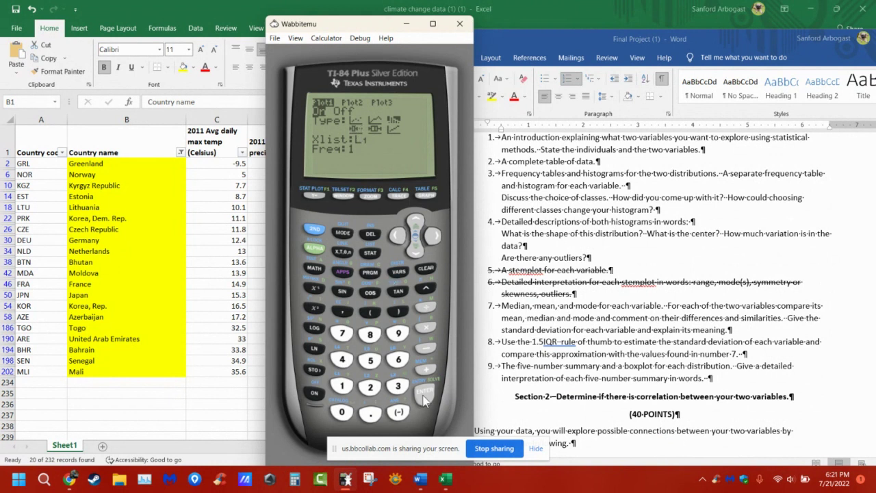
left_click(425, 197)
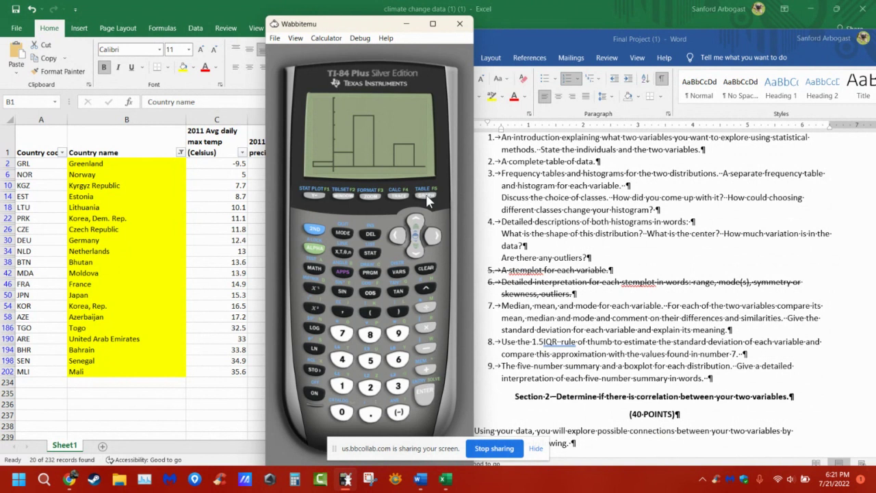
In the stat plots, set Plot1's type to the modified boxplot for L1 and graph it
left_click(315, 231)
left_click(314, 228)
left_click(316, 233)
left_click(317, 201)
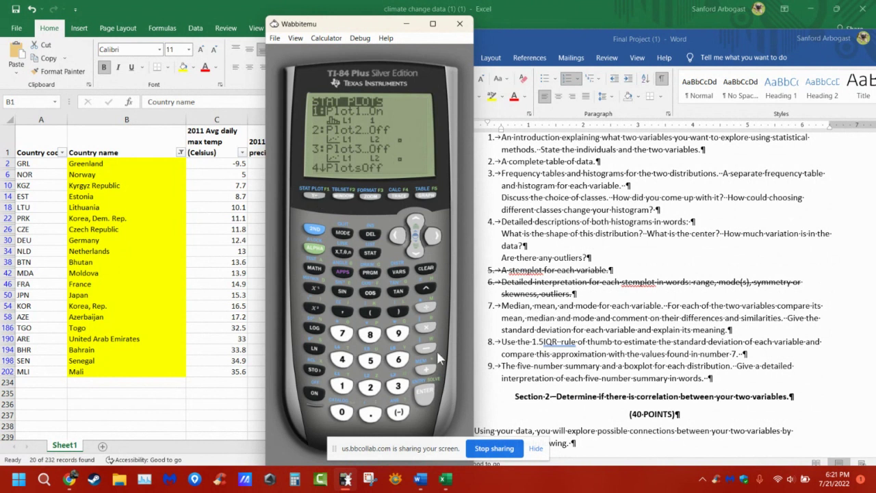
left_click(425, 392)
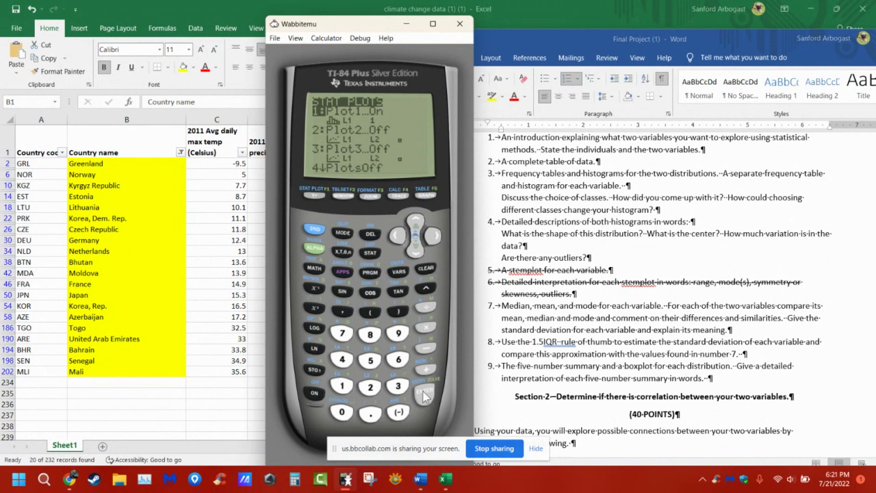
left_click(417, 255)
left_click(434, 237)
left_click(435, 237)
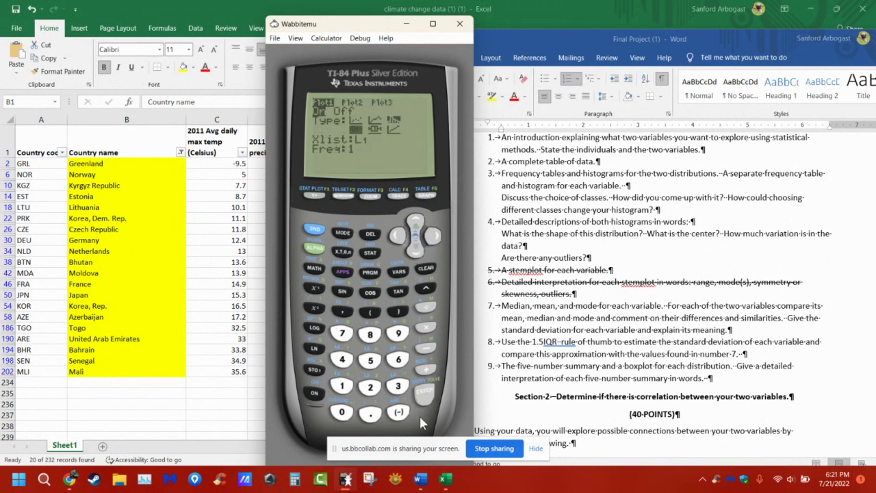
left_click(426, 391)
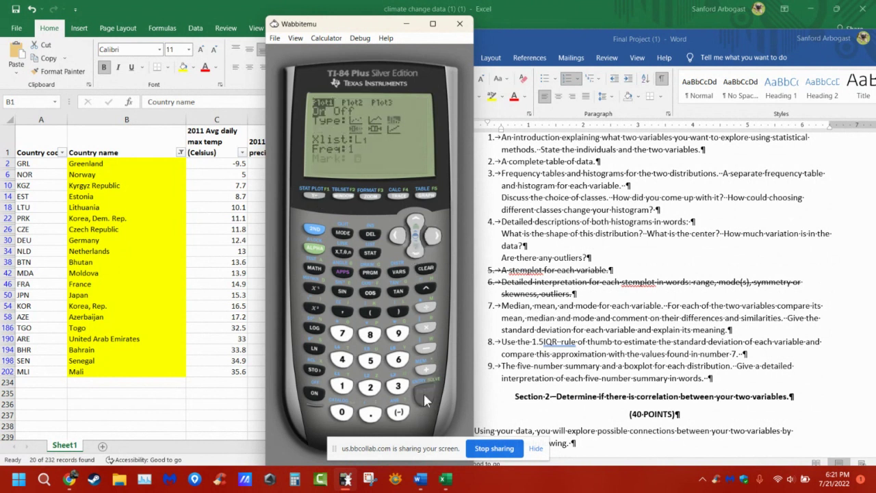
left_click(425, 197)
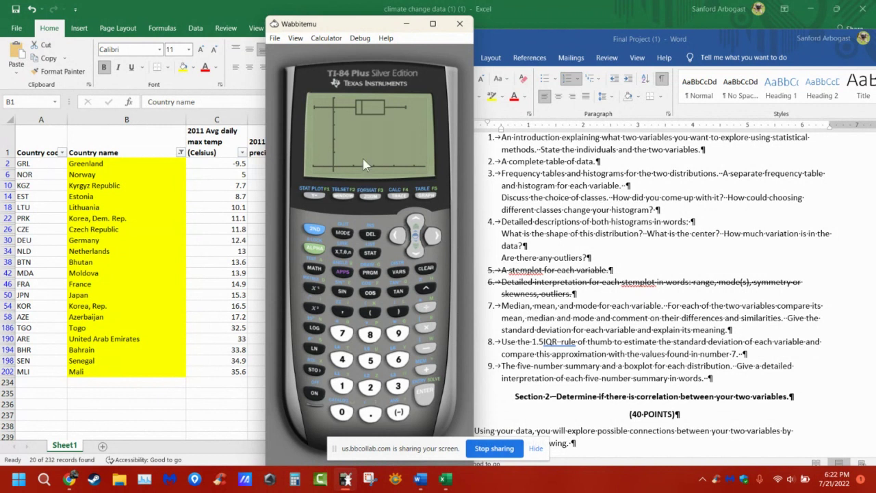
Trace the temperature boxplot from minimum to maximum to read its five-number summary
left_click(398, 198)
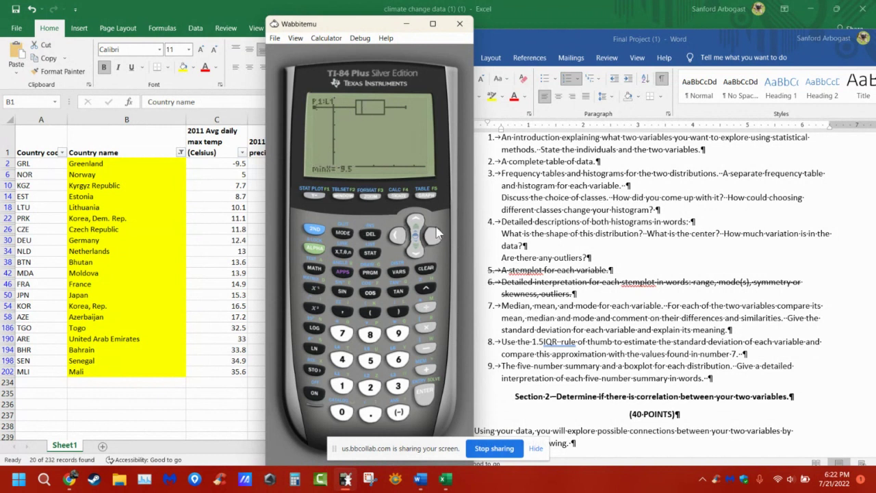
left_click(437, 242)
left_click(436, 241)
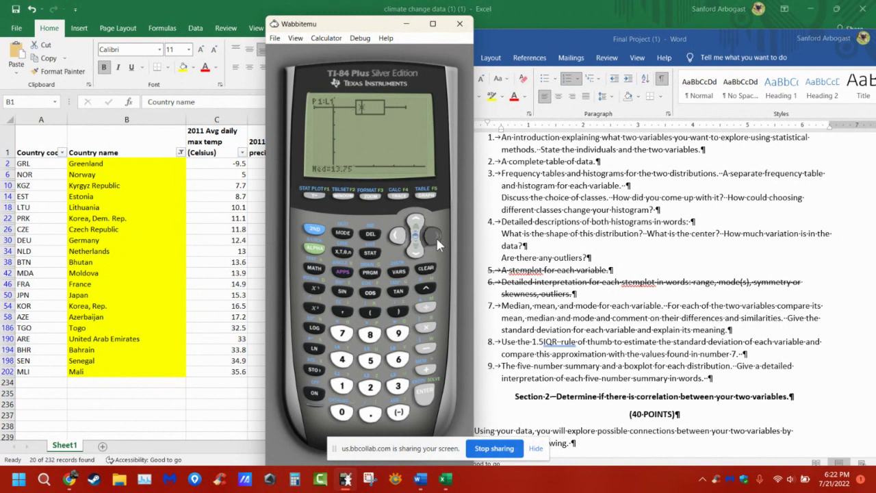
left_click(437, 239)
left_click(436, 239)
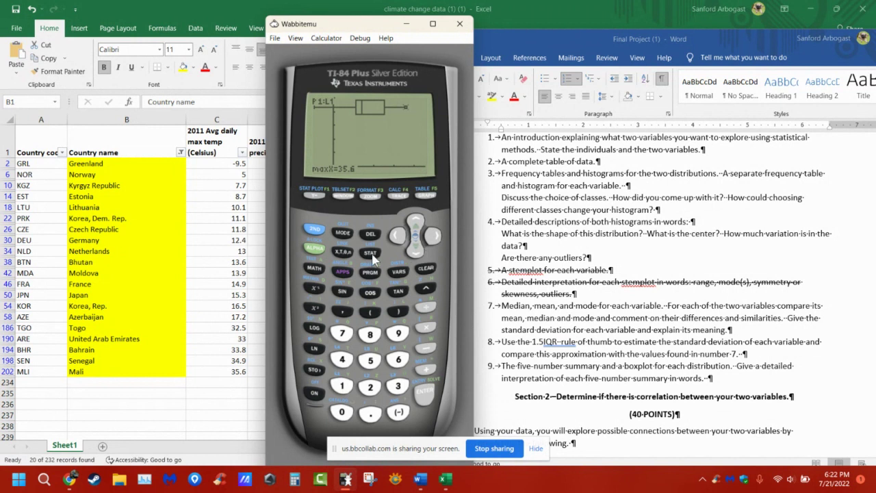
Calculate the one-variable statistics (1-Var Stats) for list L1 with no frequency list
left_click(371, 253)
left_click(436, 237)
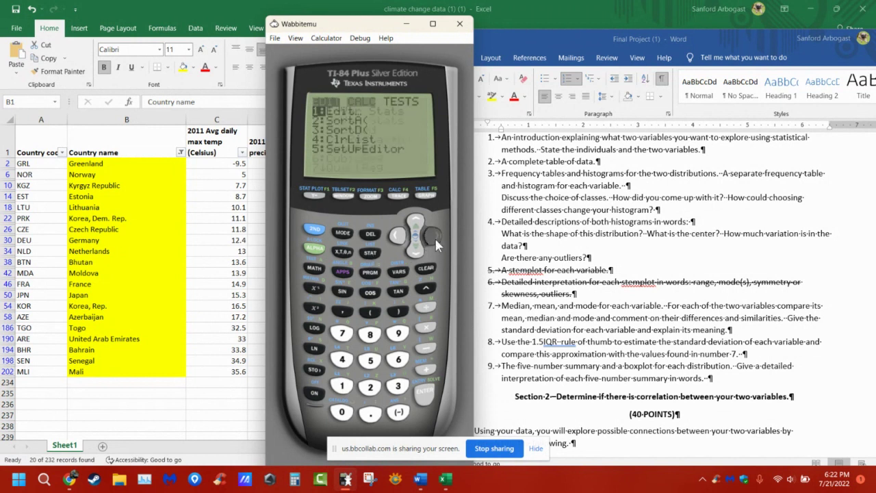
left_click(425, 393)
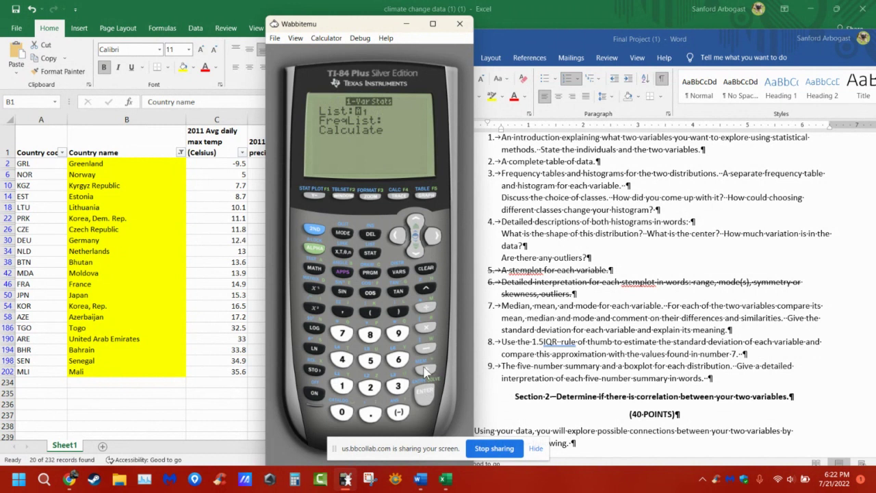
left_click(416, 248)
left_click(415, 248)
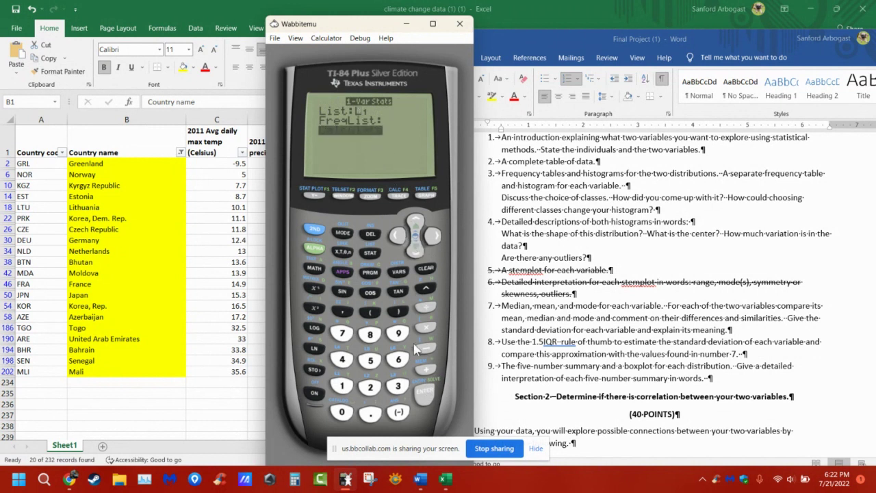
left_click(427, 394)
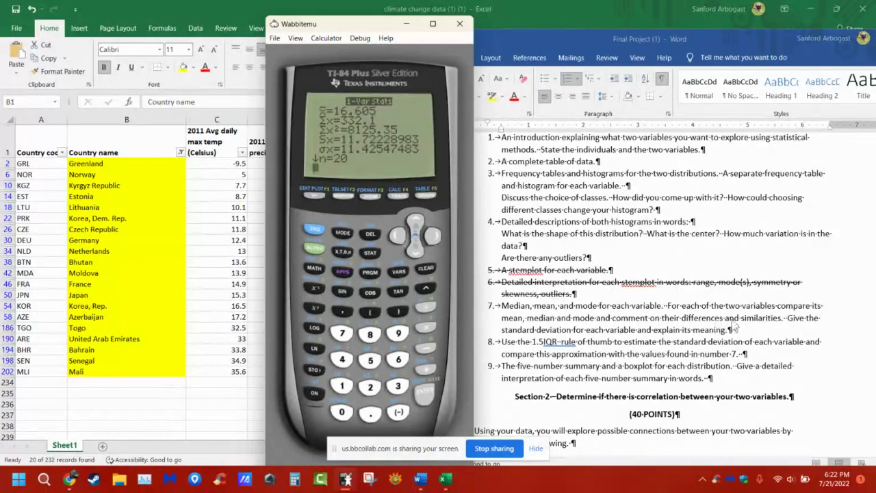
In the Word project document, strike through item 7's sentence about comparing mean, median and mode and commenting on their differences and similarities
left_click(783, 325)
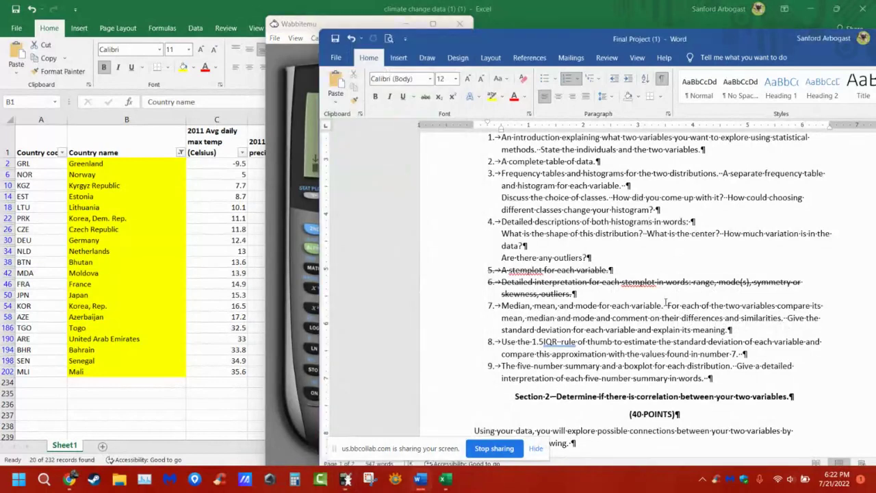
left_click_drag(666, 305, 782, 319)
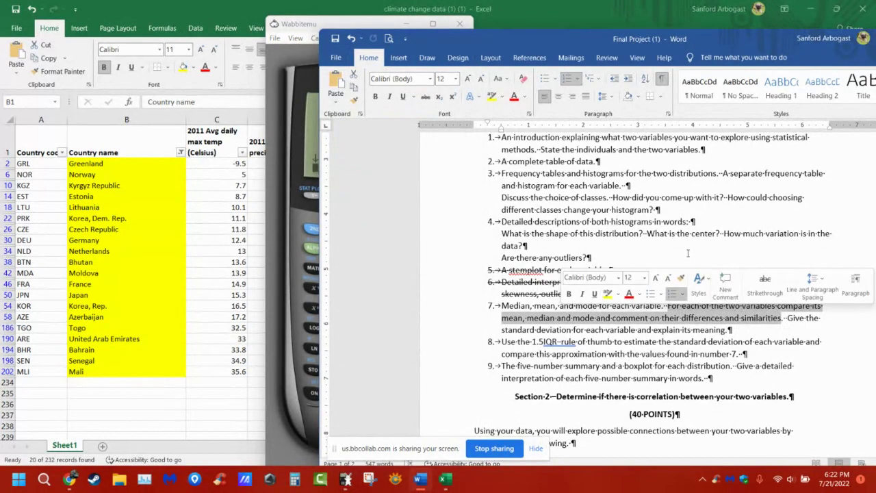
left_click(425, 97)
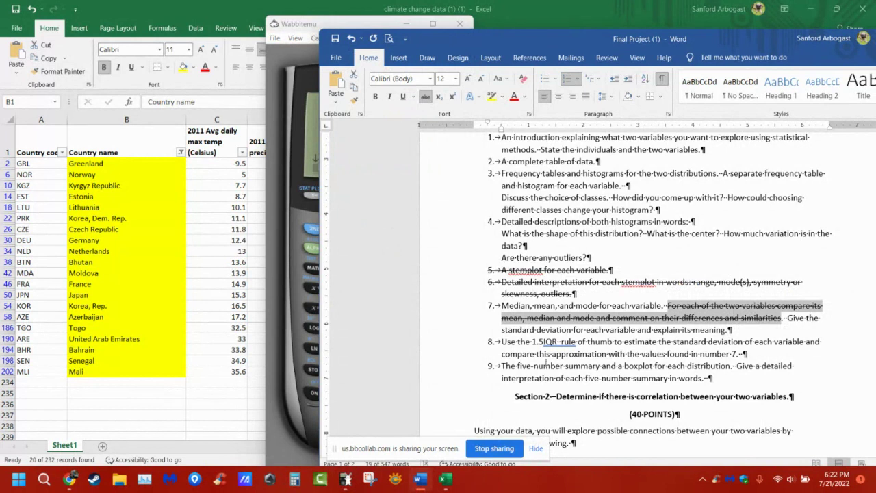
Return to the Wabbitemu calculator and review the 1-Var Stats results for the five-number summary and the sample standard deviation
left_click(292, 381)
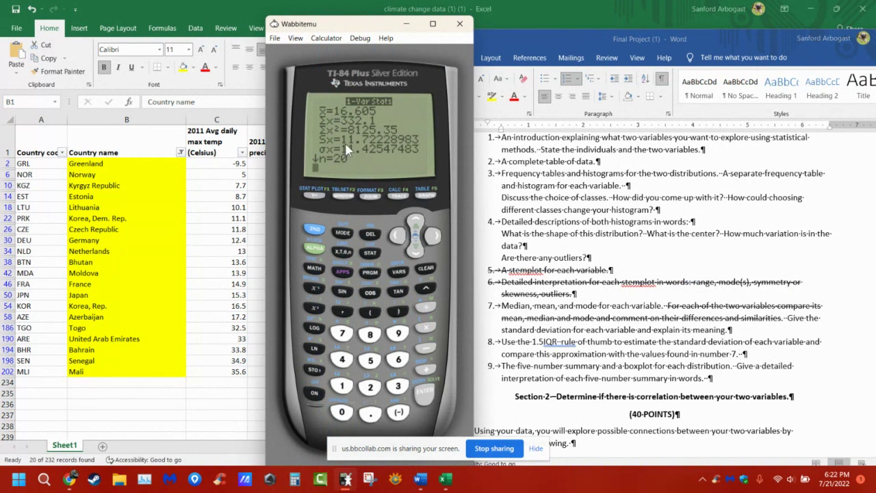
left_click(418, 253)
left_click(418, 253)
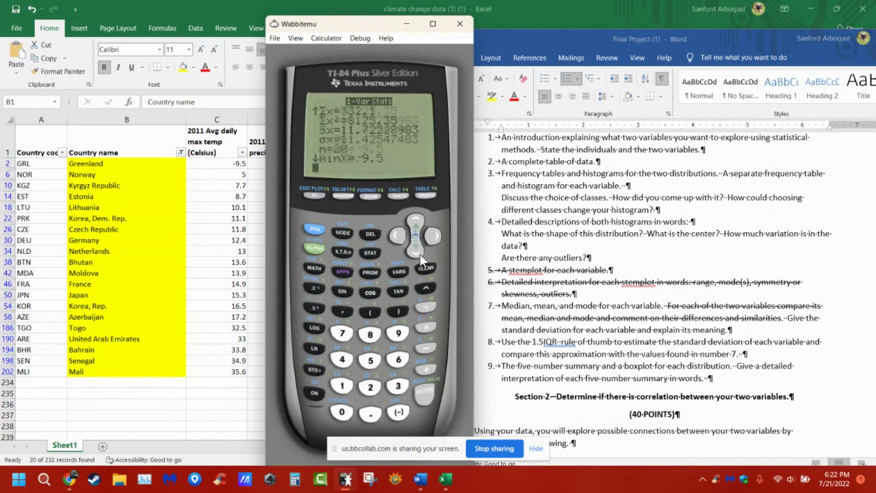
left_click(419, 256)
left_click(420, 258)
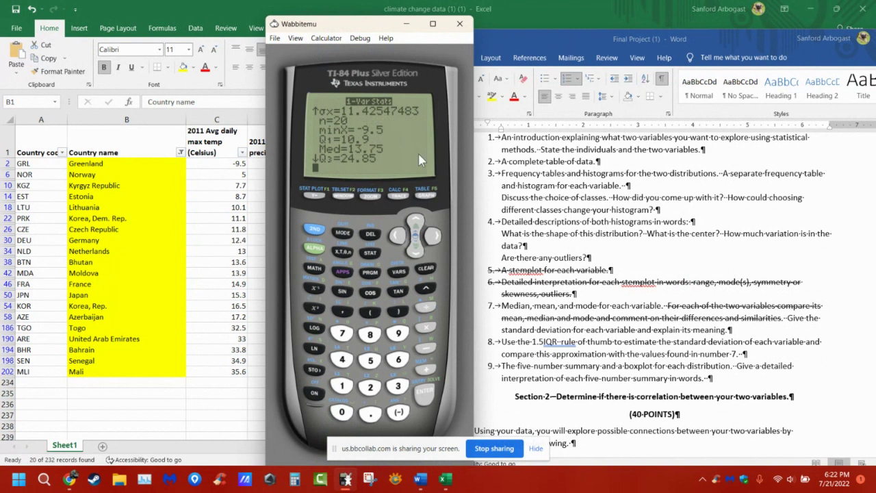
left_click(413, 254)
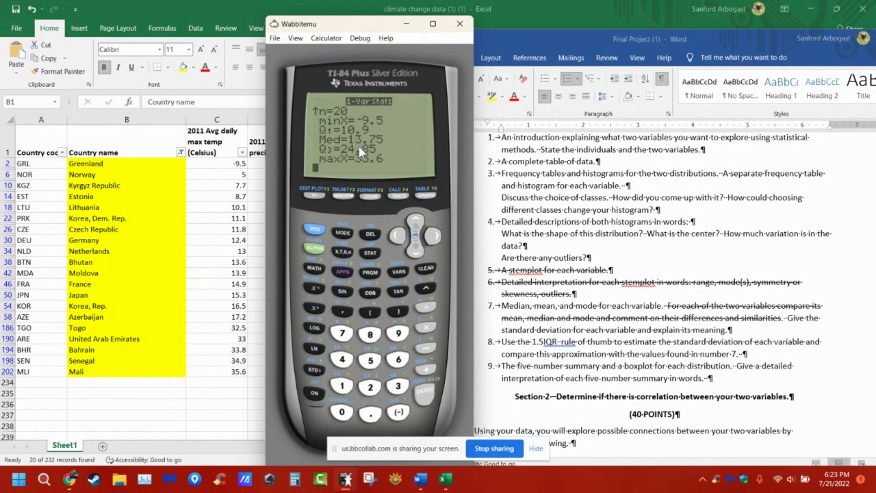
left_click(417, 223)
left_click(417, 224)
left_click(417, 224)
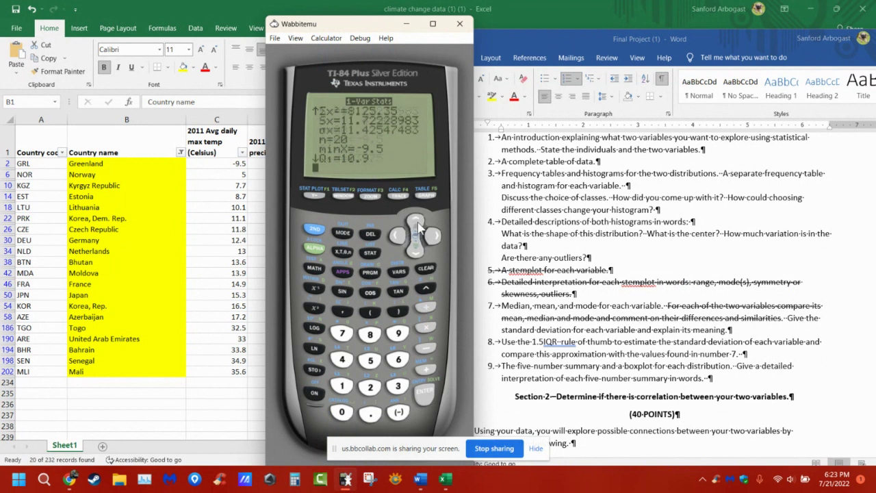
left_click(417, 223)
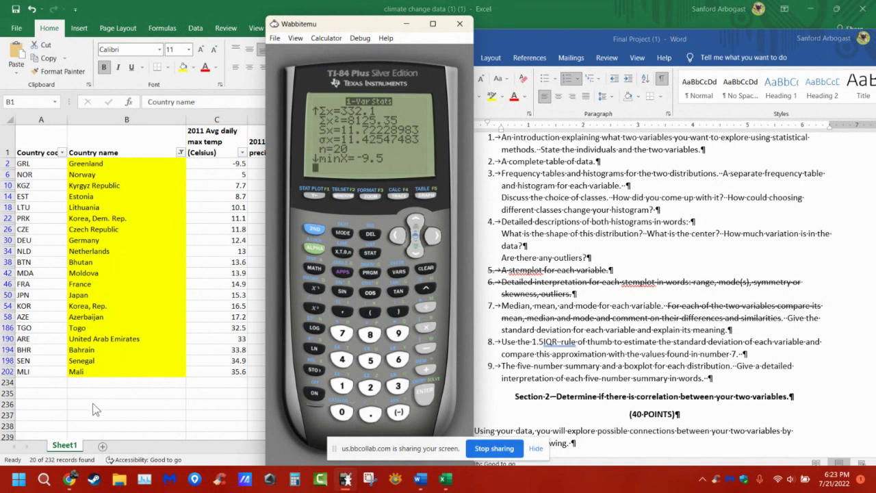
Switch to the Excel workbook, try labelling cell B236 as sx, and undo the entry
key("alt+Tab")
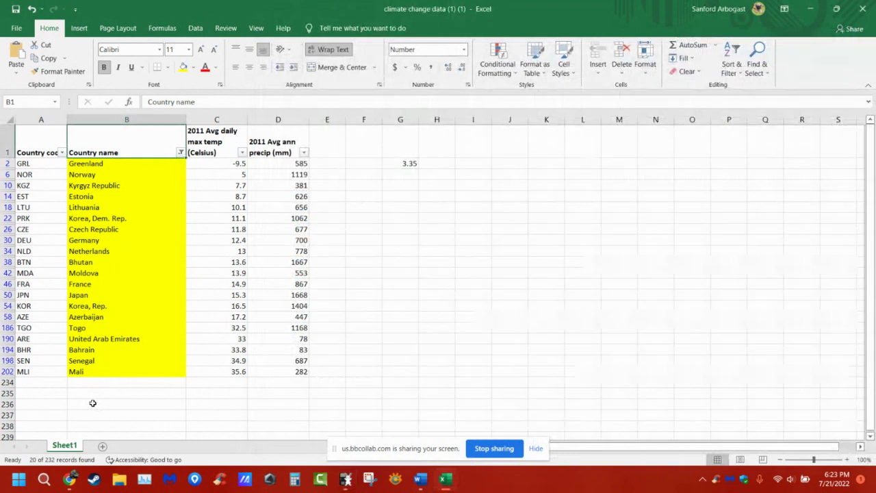
left_click(118, 404)
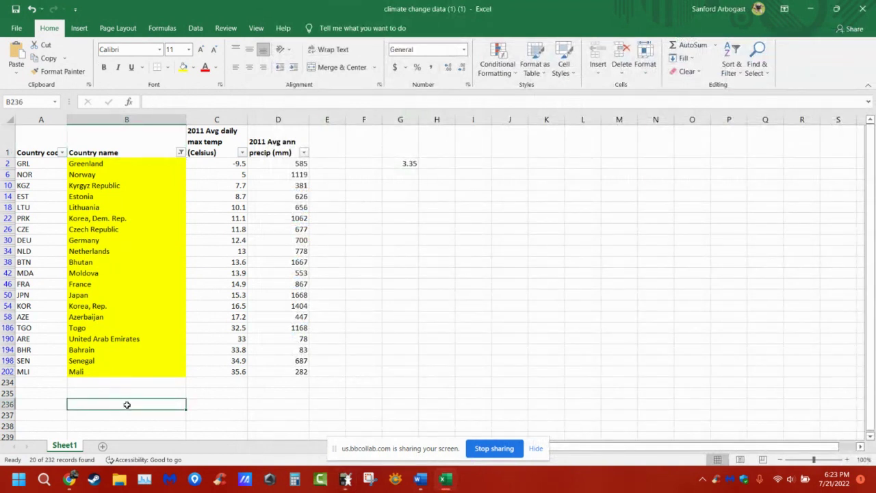
type("sx")
key("Tab")
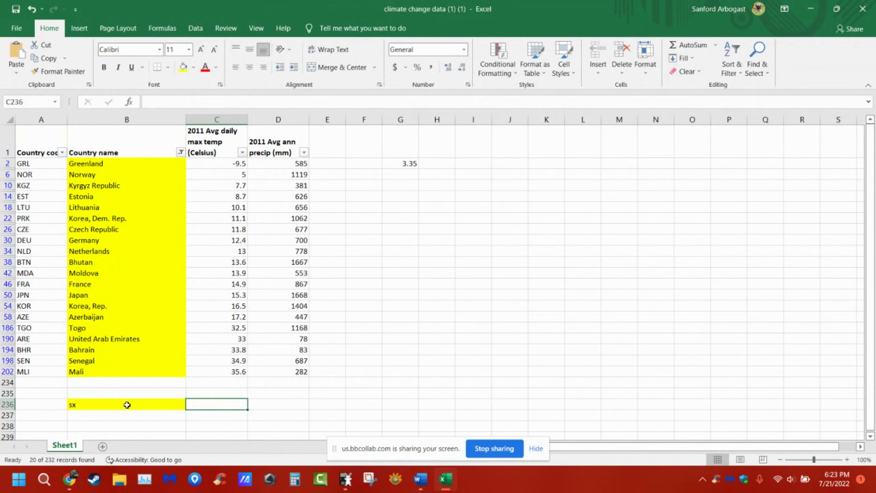
key("ctrl+z")
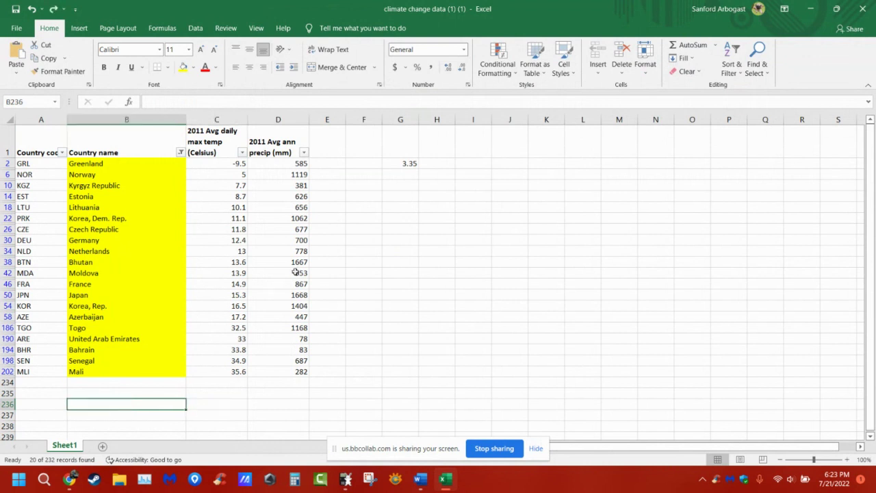
Replace the content of cell G2 with the label "sx=" and enter 11.722 in H2
left_click(407, 165)
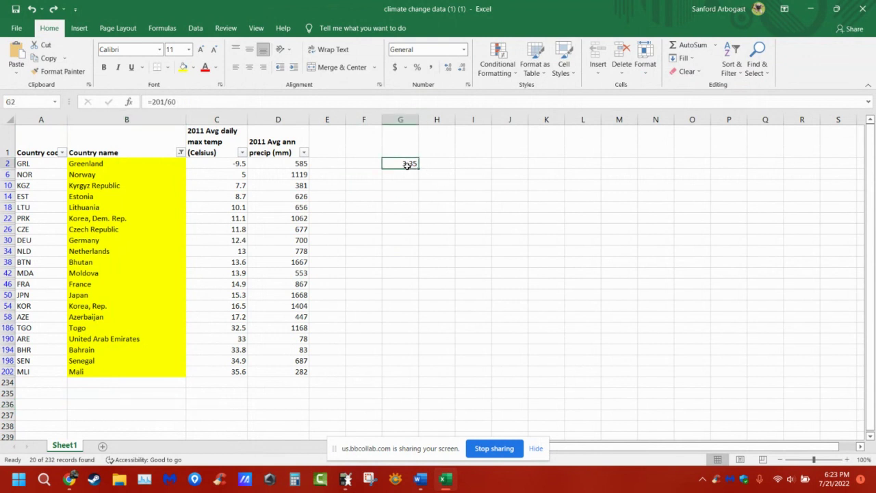
type("sx")
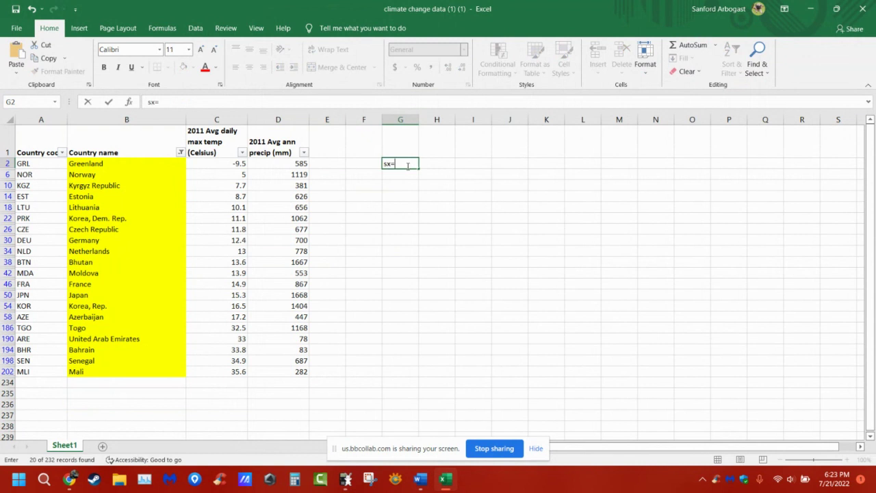
type("=")
key("Tab")
type("1")
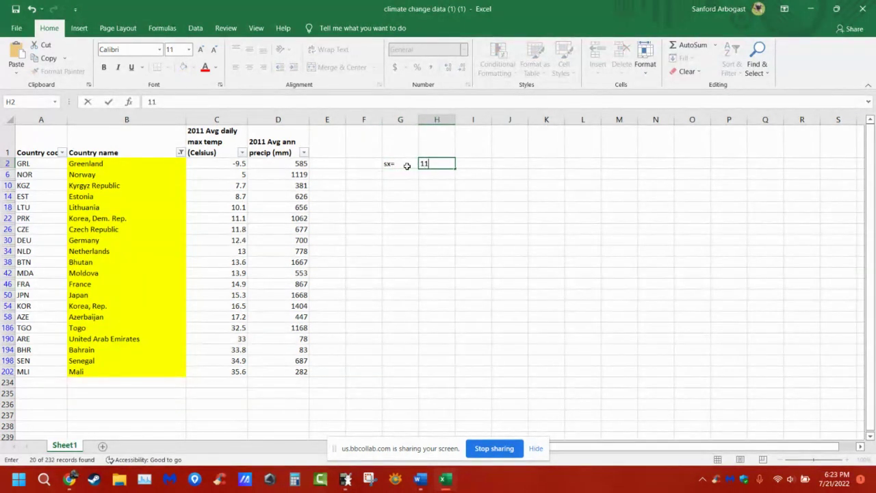
type("1.722")
key("Return")
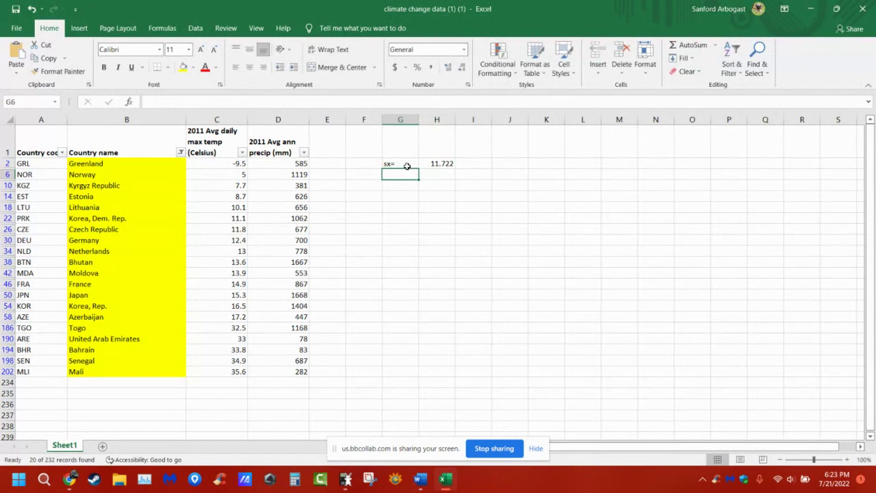
Enter the labels min, q1, med, q3 and max in consecutive visible cells of column G below "sx="
type("min")
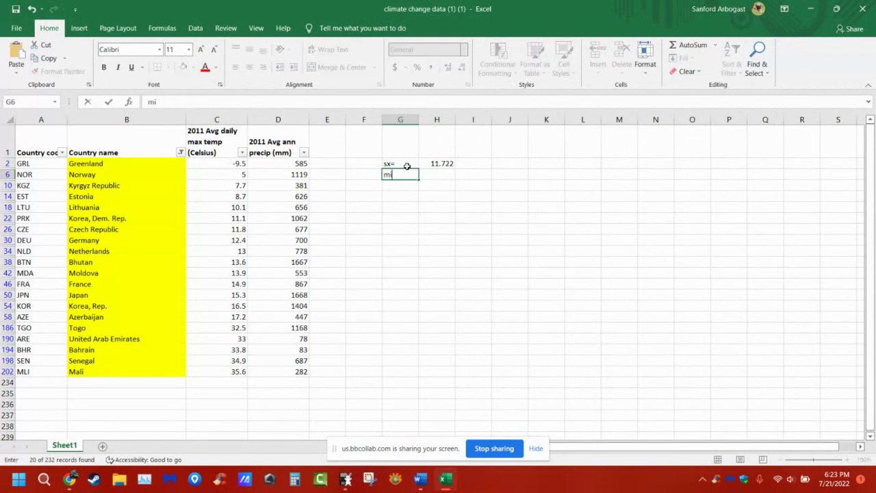
key("Return")
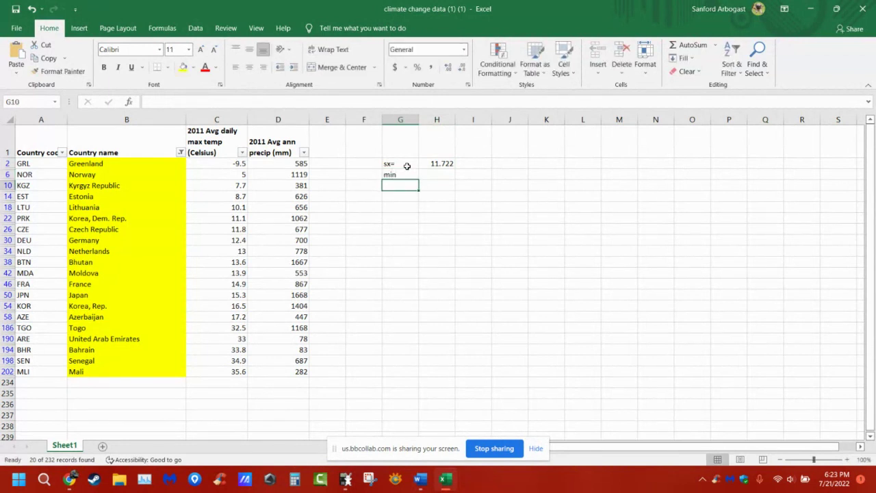
type("q1")
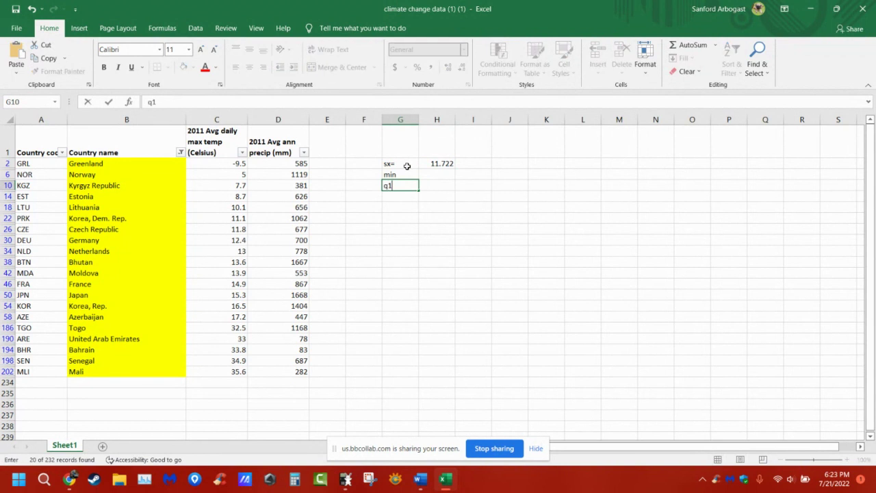
key("Return")
type("me")
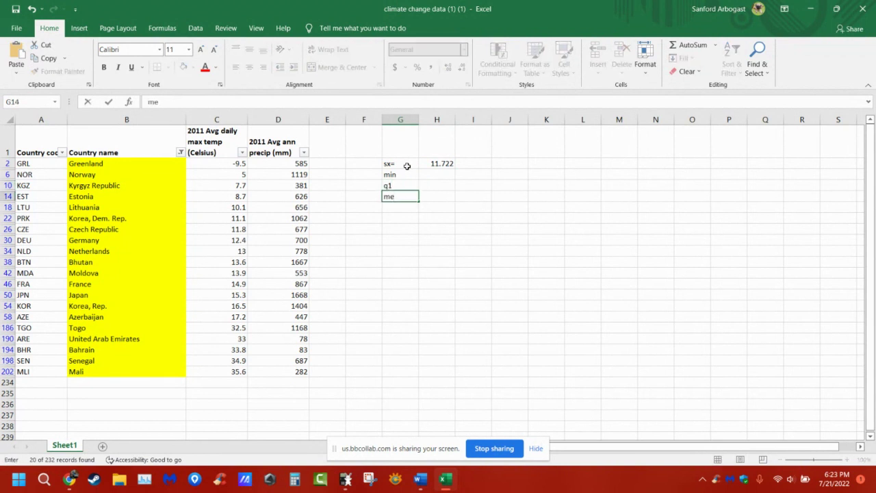
type("ed")
key("Return")
type("q3")
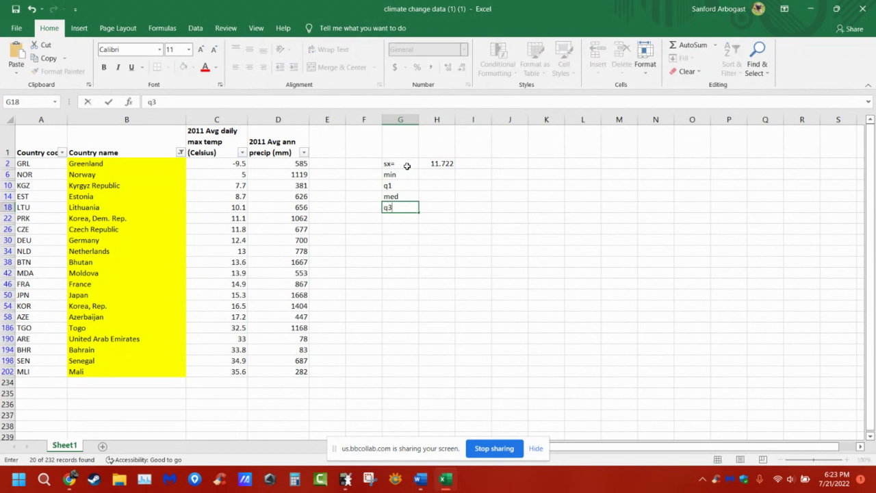
key("Return")
type("max")
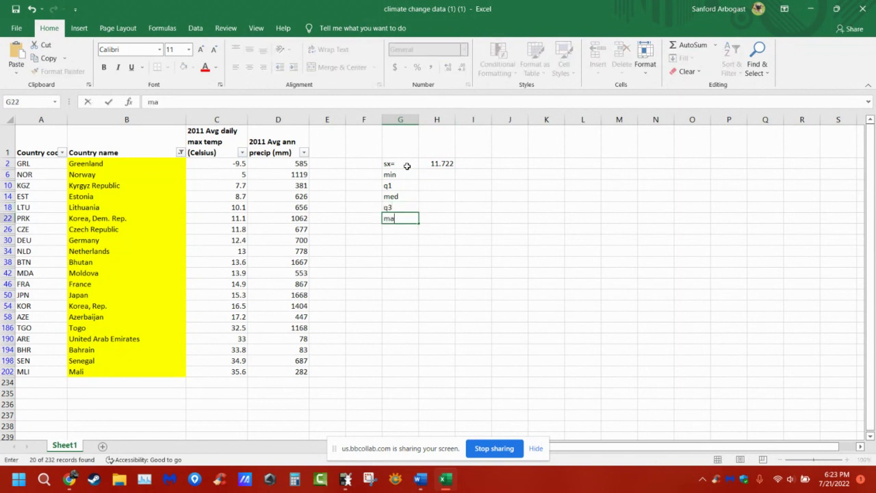
key("ctrl+Return")
key("Return")
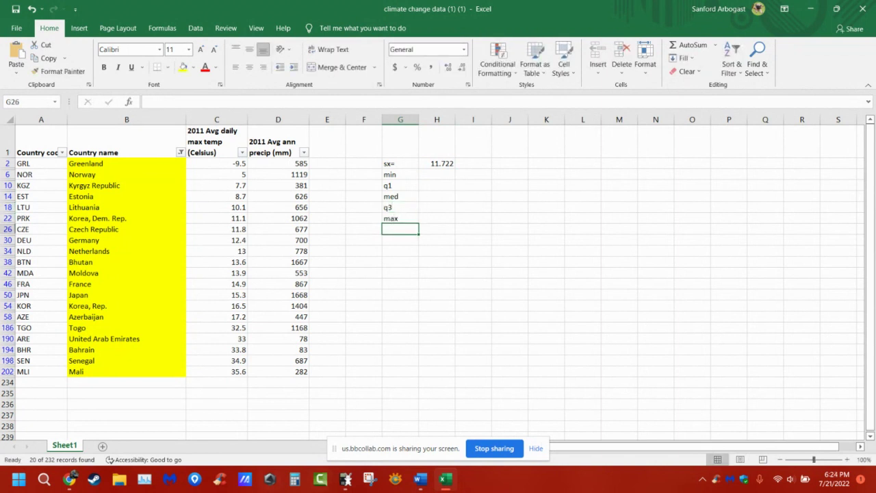
Arrange the Wabbitemu calculator and a restored, full-height Excel window side by side so both the statistics and the labels are visible
left_click(346, 479)
left_click_drag(382, 31, 855, 43)
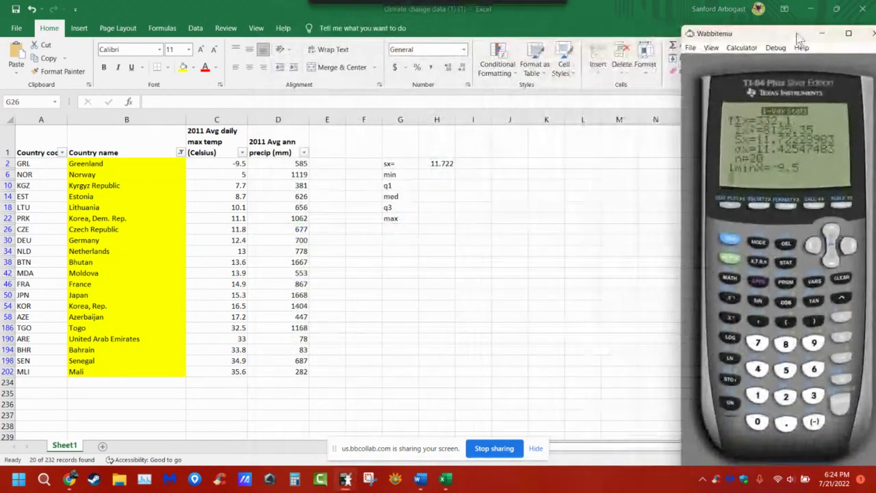
left_click(835, 9)
left_click(835, 9)
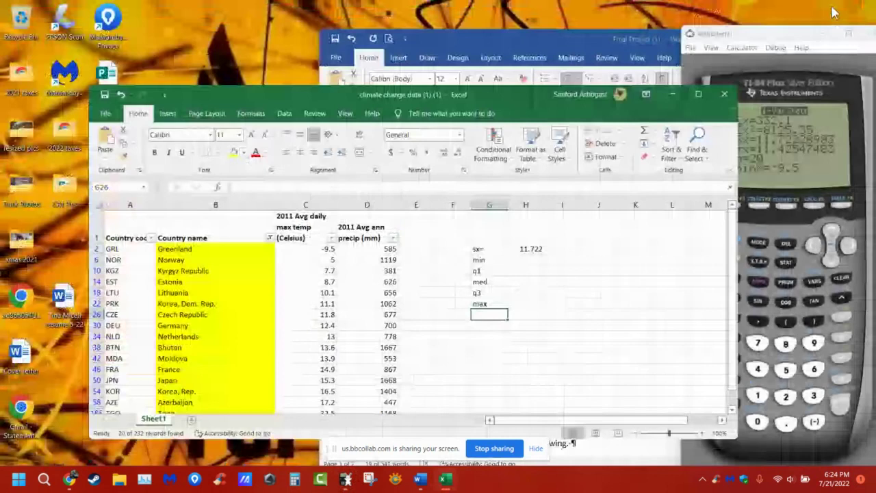
left_click_drag(473, 93, 399, 12)
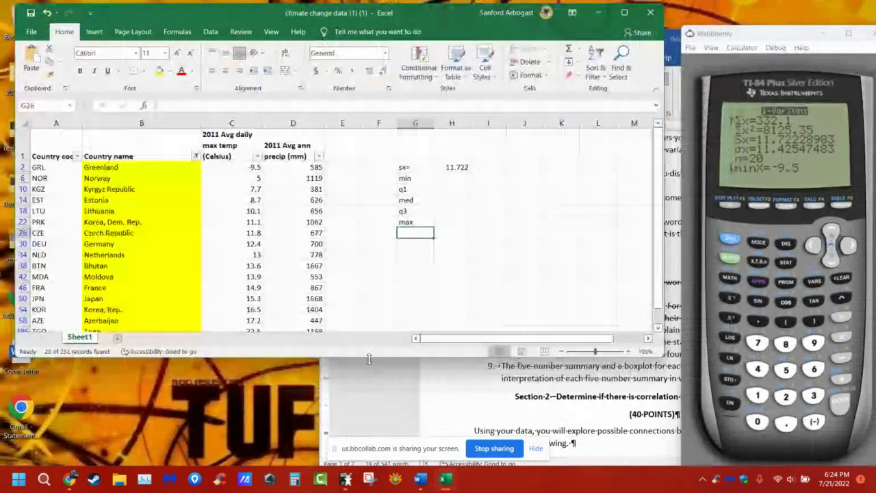
left_click_drag(368, 358, 362, 491)
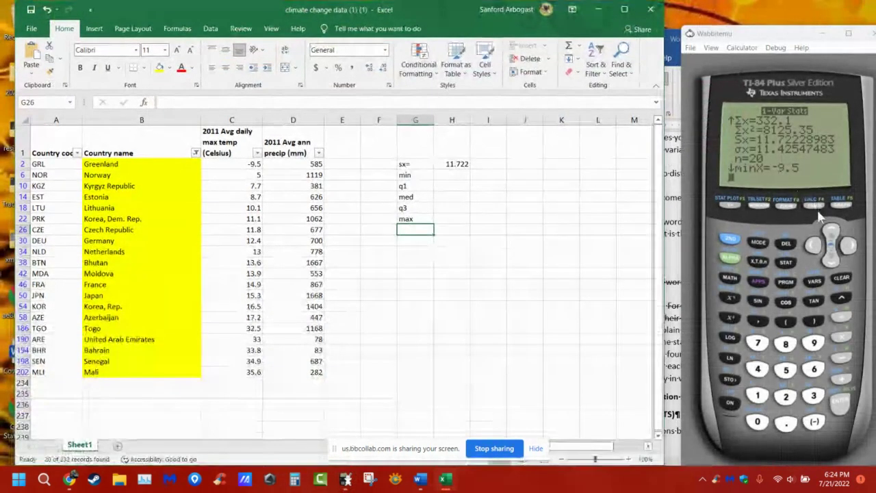
Enter -9.5 in cell H6 as the min value
left_click(451, 197)
left_click(466, 174)
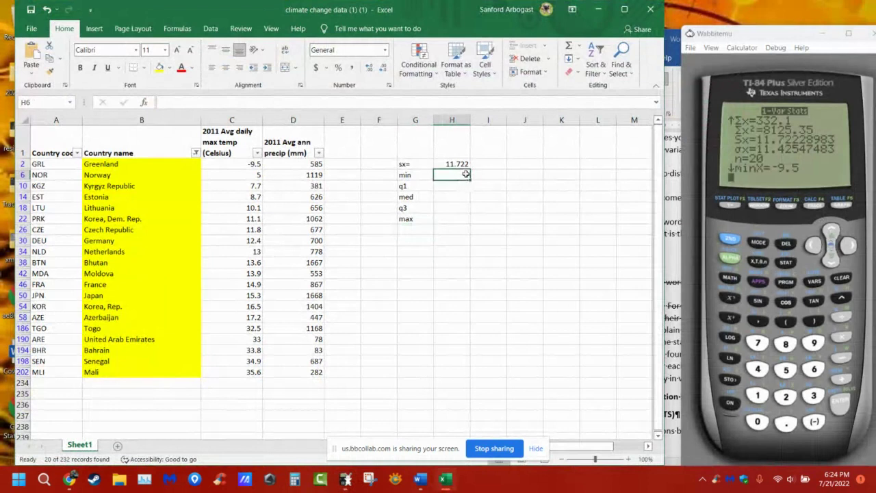
type("-9.5")
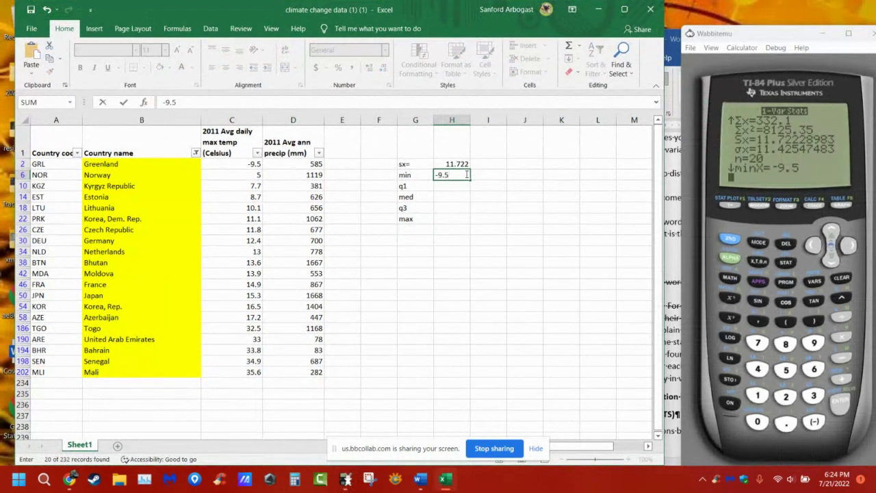
key("Return")
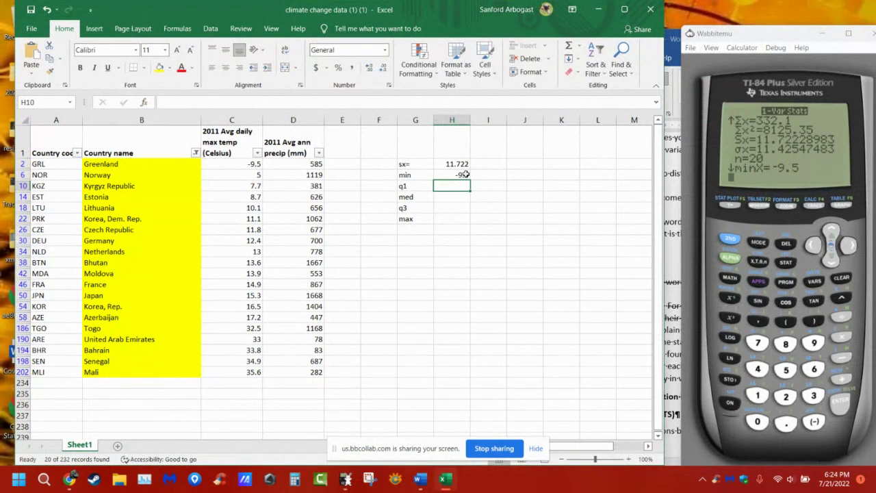
Bring the five-number summary of the one-variable statistics into view on the calculator
left_click(833, 263)
left_click(832, 263)
left_click(833, 263)
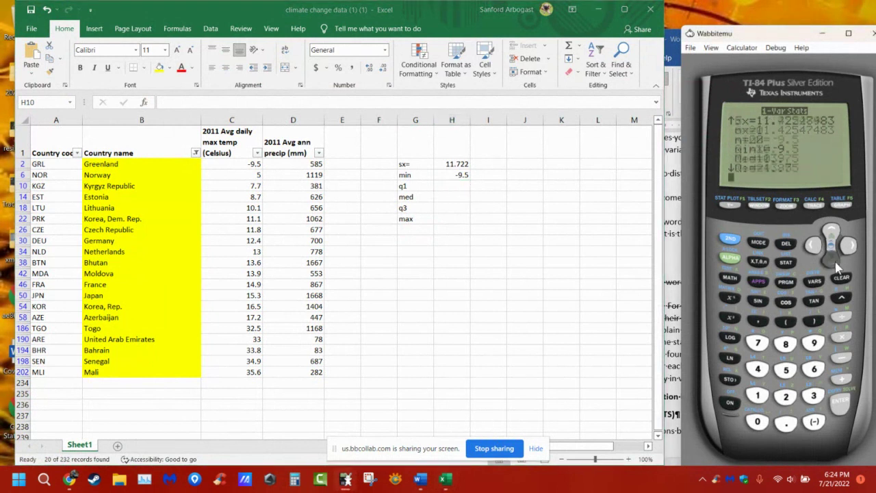
left_click(833, 263)
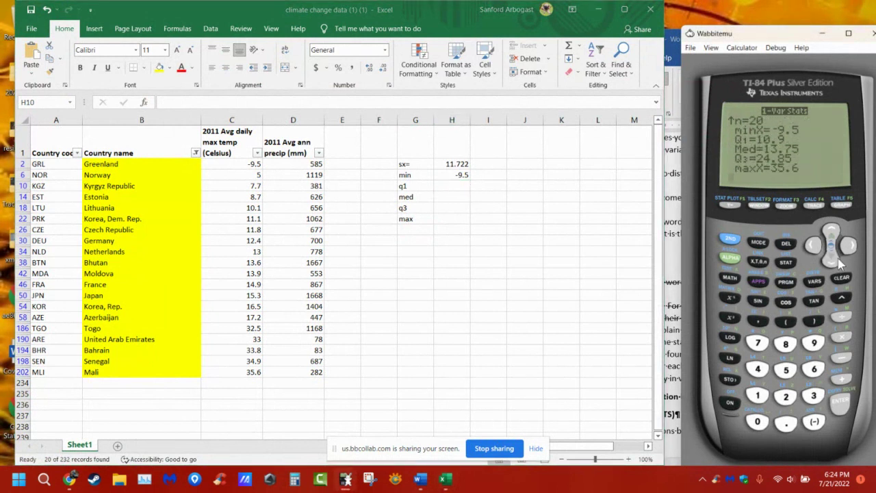
key("Escape")
type("10")
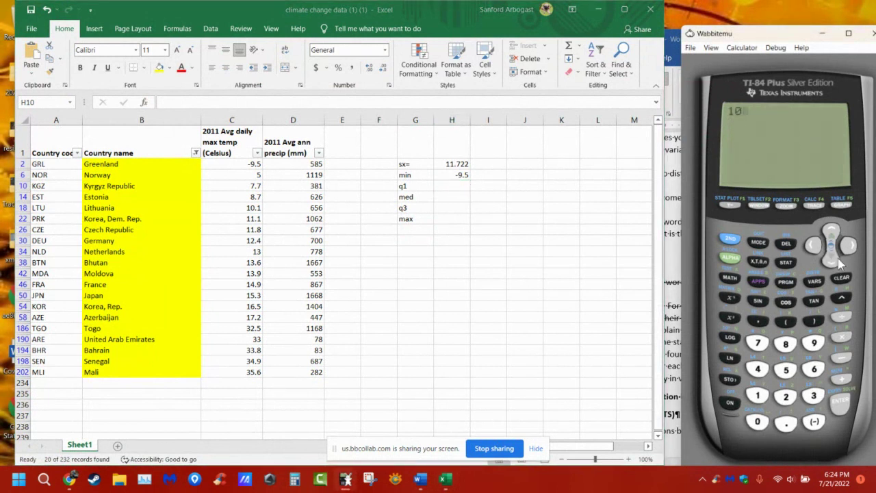
Rerun 1-Var Stats on L1 and display its results from minX through maxX
left_click(842, 278)
left_click(731, 239)
left_click(842, 403)
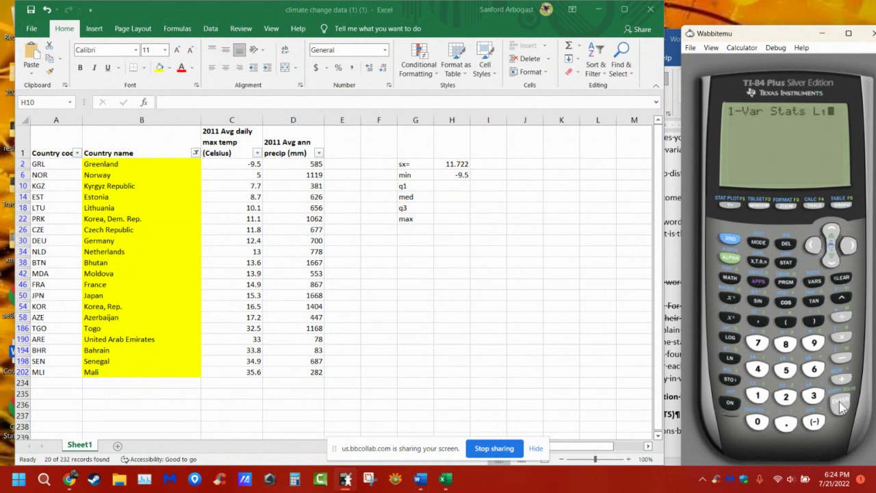
left_click(842, 408)
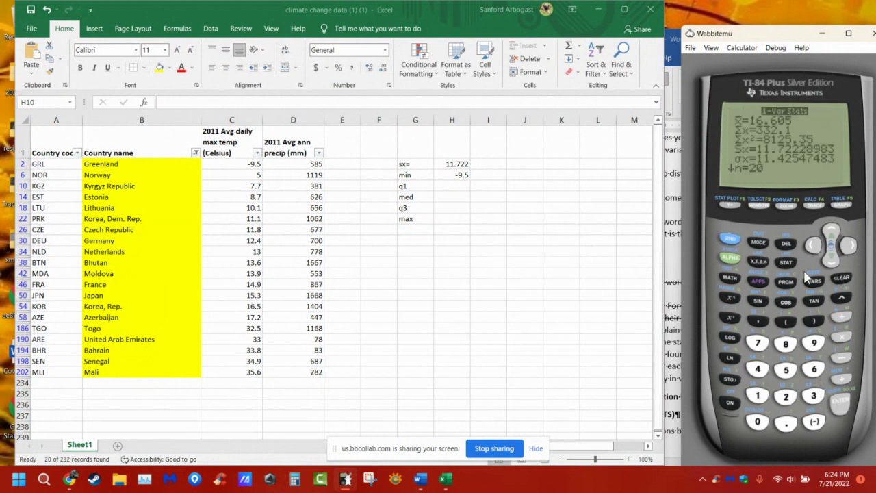
left_click(832, 261)
left_click(831, 261)
left_click(831, 261)
left_click(831, 262)
left_click(831, 262)
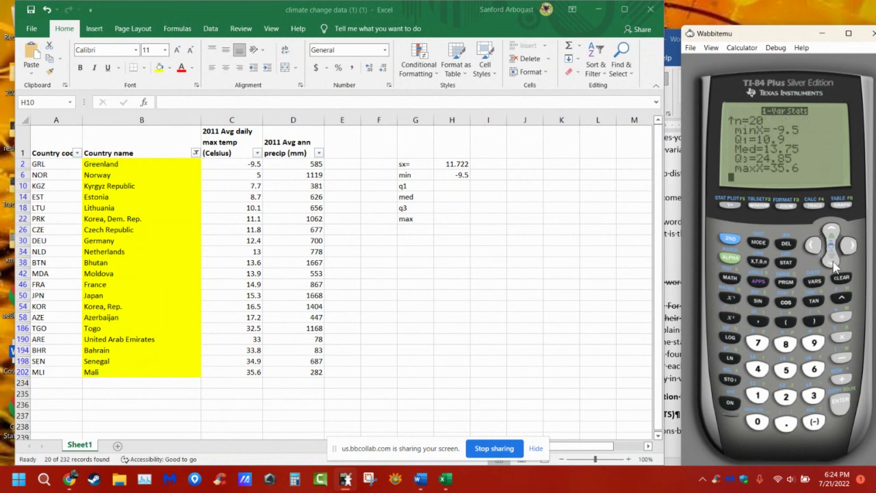
Enter 10.9 for q1, 13.75 for med, 24.85 for q3 and 35.6 for max in column H
left_click(456, 186)
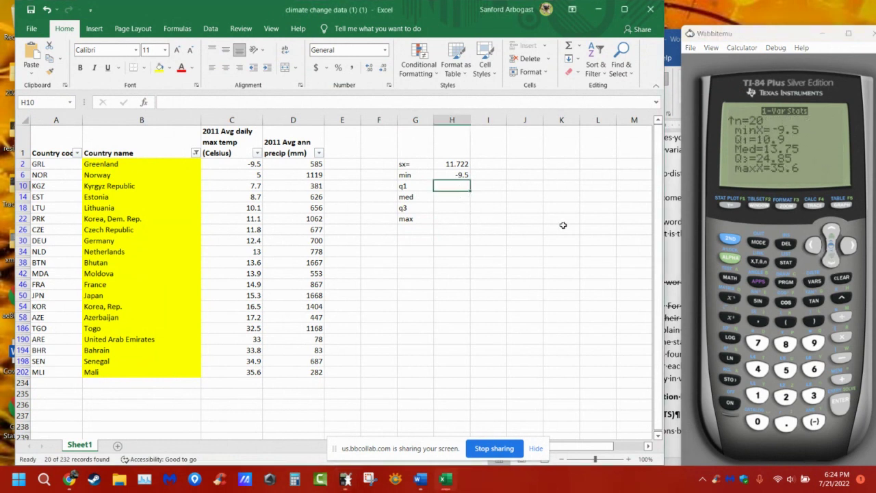
type("10.9")
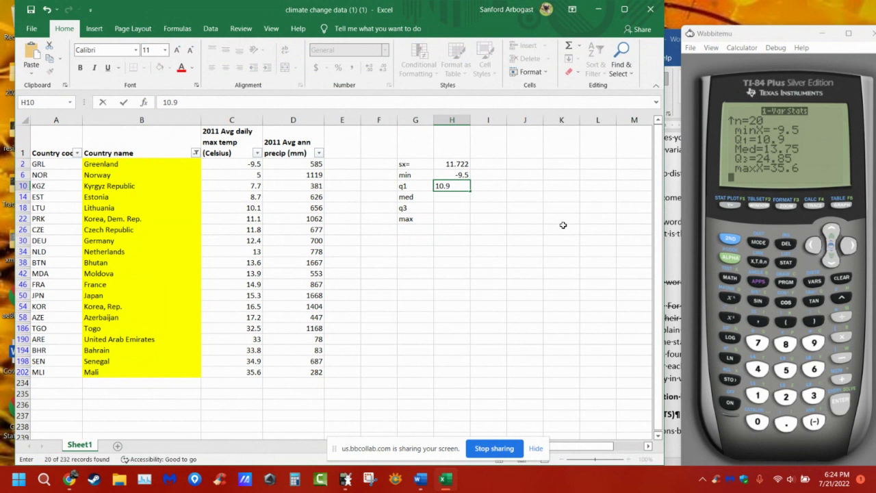
key("Return")
type("13.75")
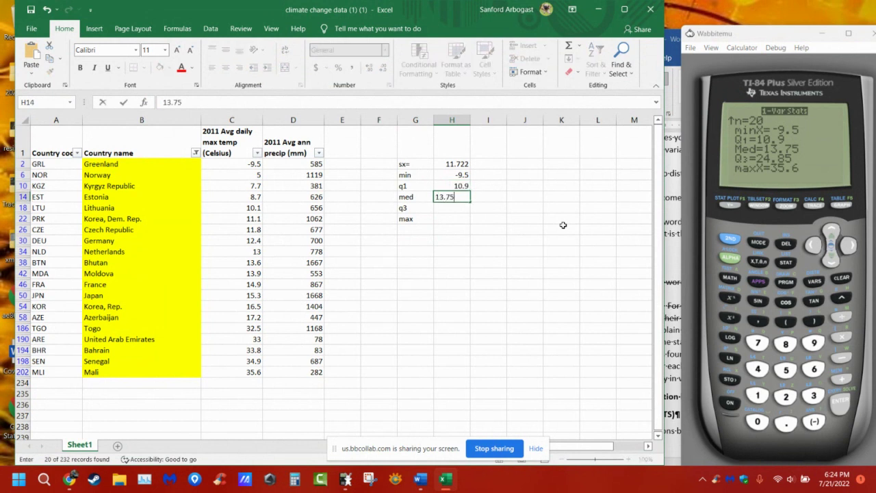
key("Return")
type("24.85")
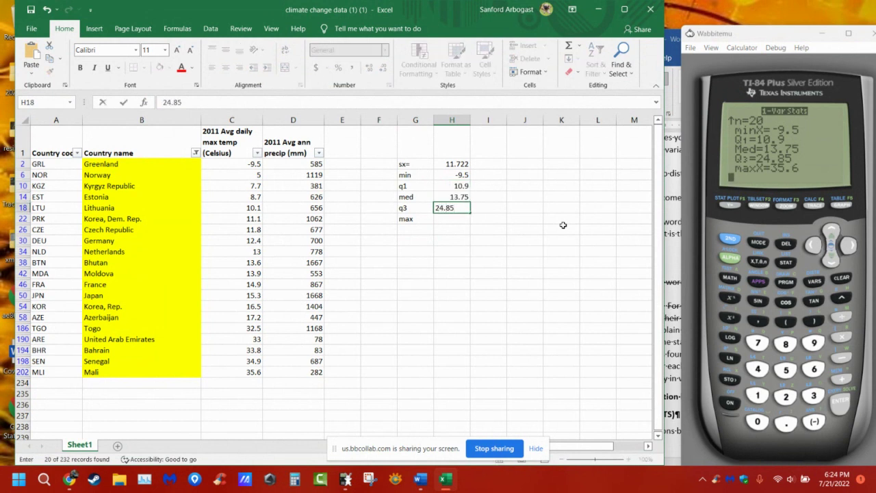
key("Return")
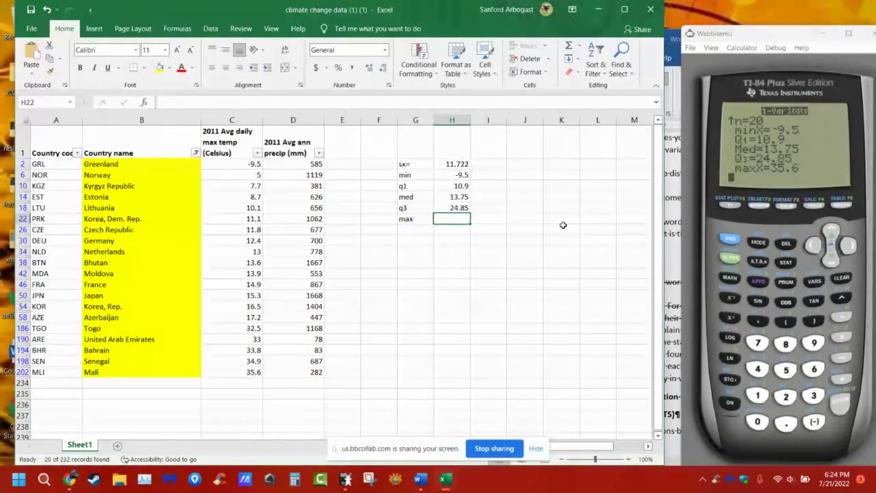
type("35.6")
key("Return")
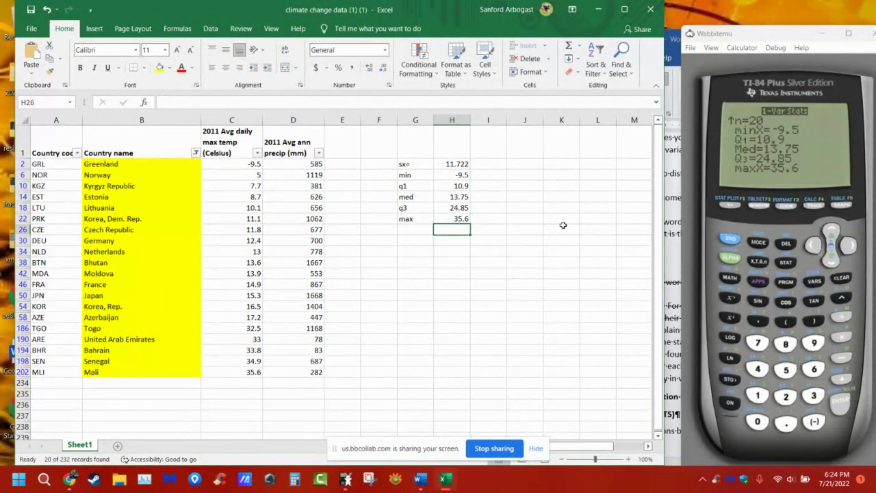
Calculate the interquartile range as 24.85-10.9 on the Wabbitemu calculator and multiply the answer by 1.5
left_click(462, 186)
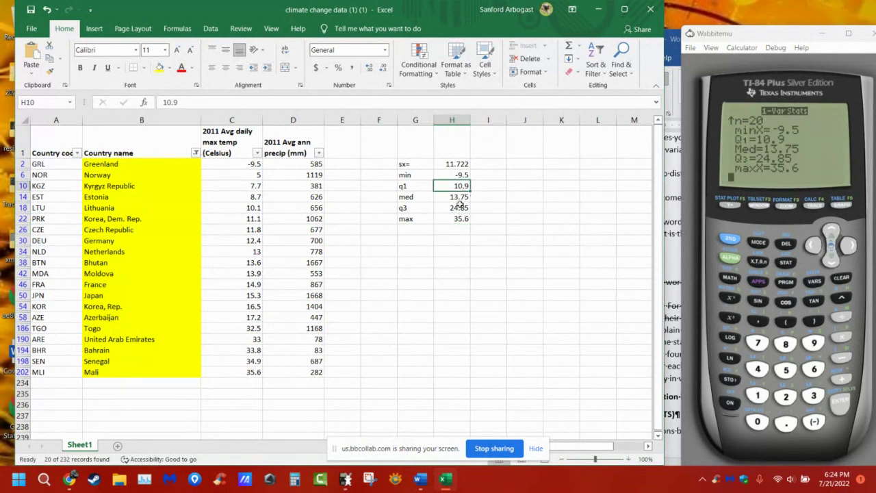
left_click(461, 200)
left_click(461, 186)
left_click(462, 210)
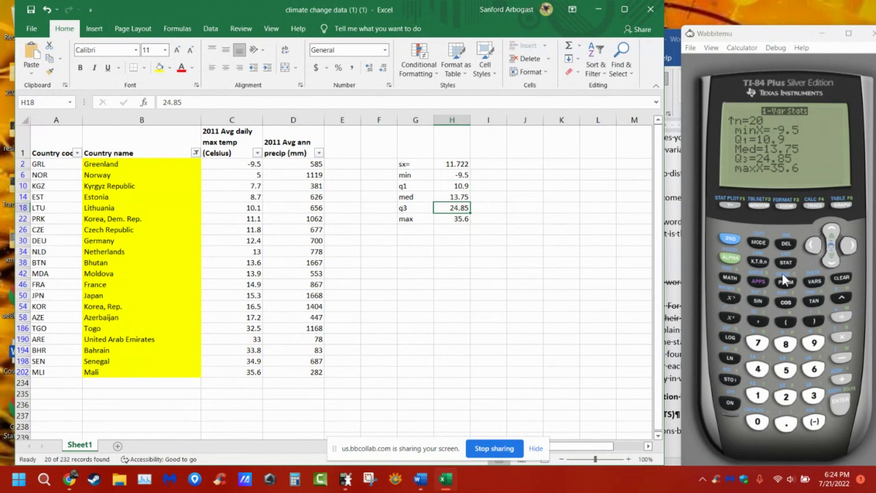
left_click(743, 38)
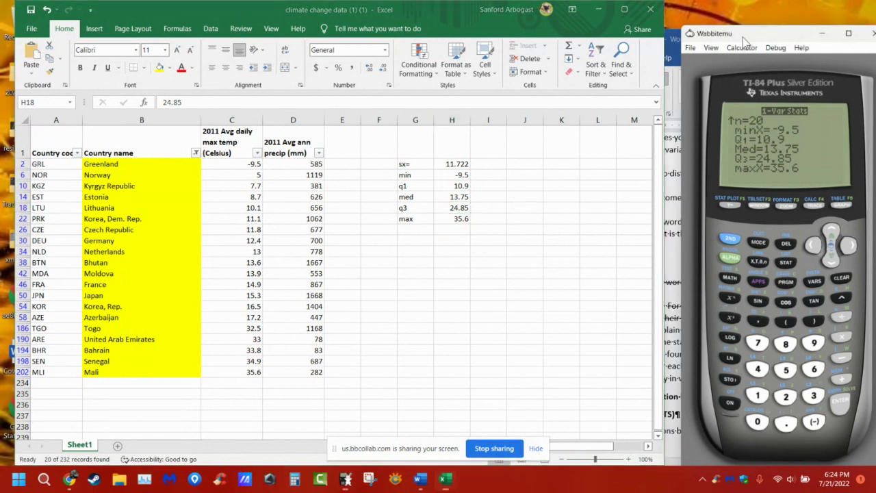
type("24")
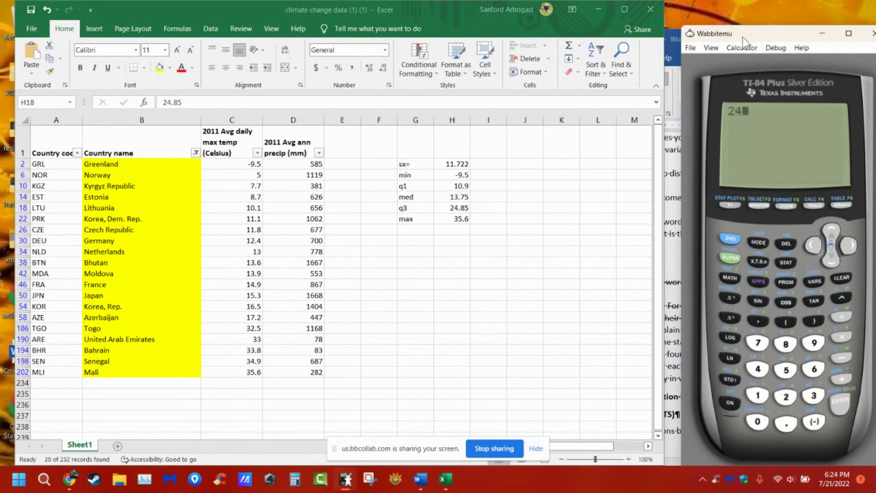
type(".85-10.9")
key("Return")
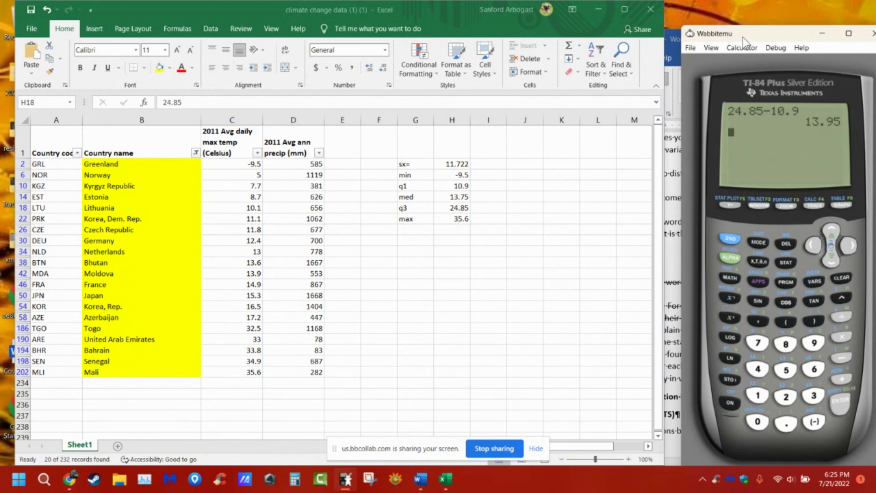
type("*1.5")
key("Return")
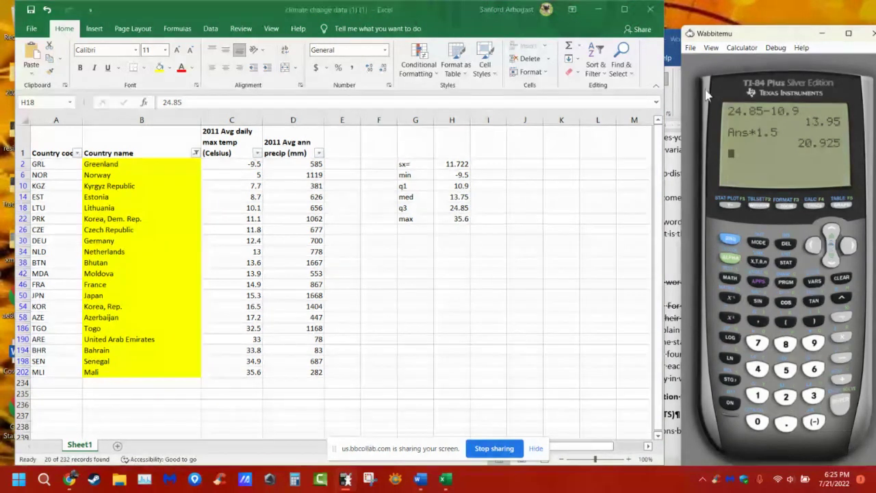
Check the 1.5IQR rule item in the Final Project Word document and return to Excel and the Wabbitemu calculator
left_click(676, 162)
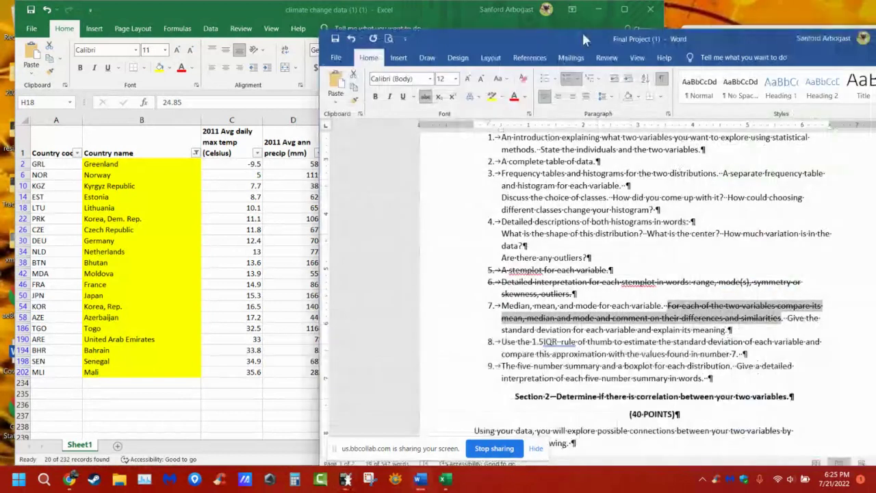
left_click_drag(567, 37, 544, 19)
left_click(193, 15)
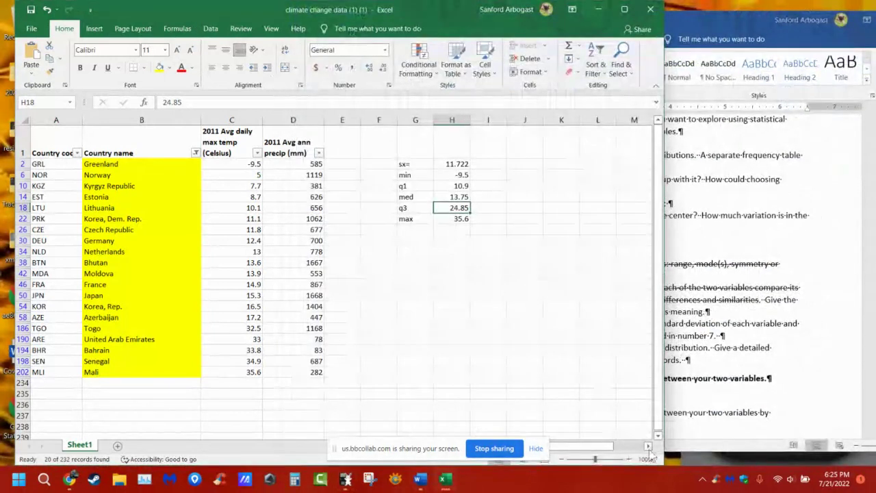
left_click(346, 479)
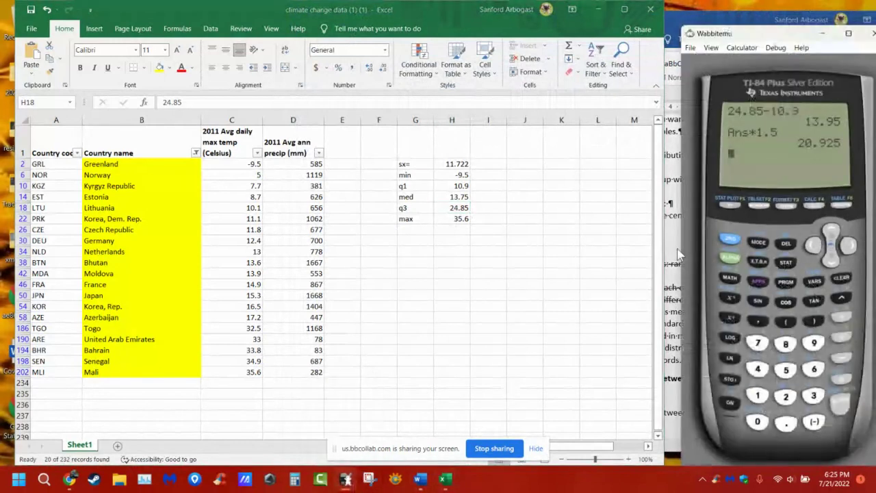
Clear the calculator's home screen and calculate only the interquartile range, 24.85-10.9
left_click(839, 279)
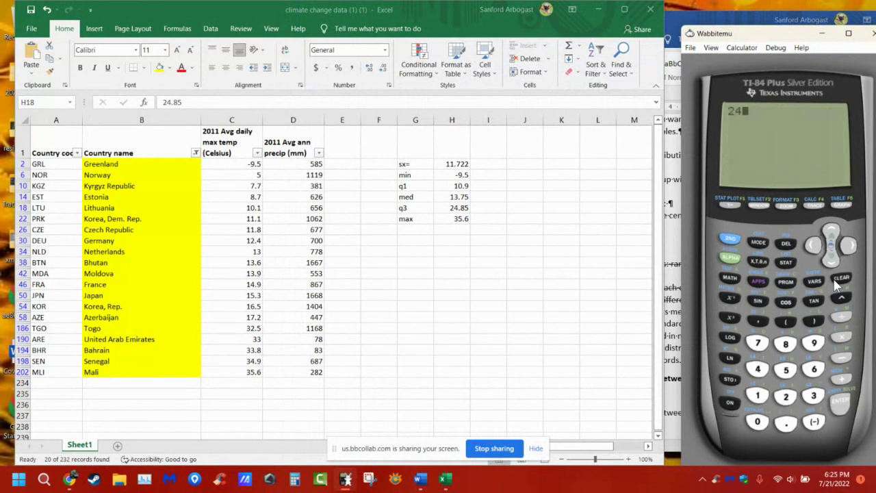
type("24.85-10.9")
key("Return")
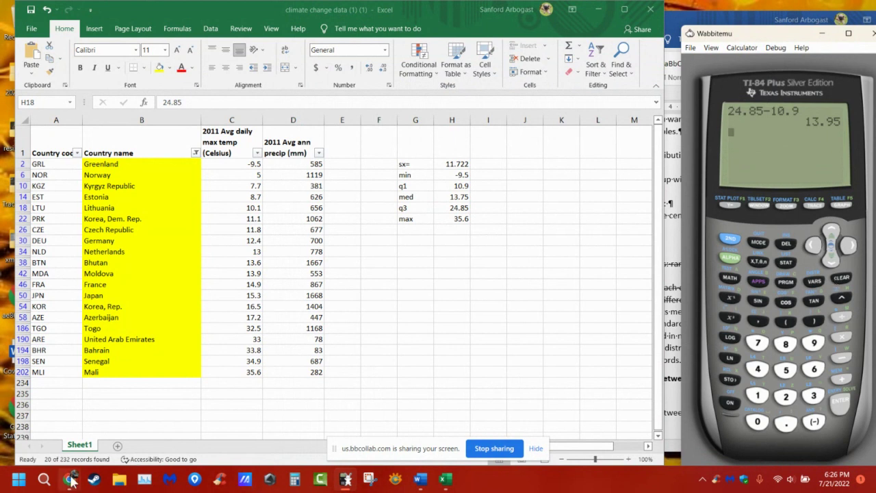
Switch to Chrome and open the Chapter 2 reading from the 2. Descriptive Statistics folder in the course's Weekly Work
mouse_move(73, 481)
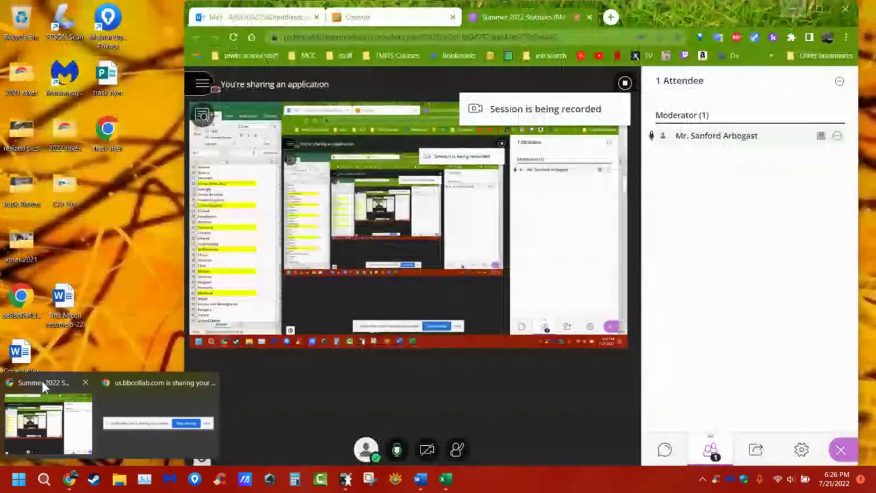
left_click(41, 383)
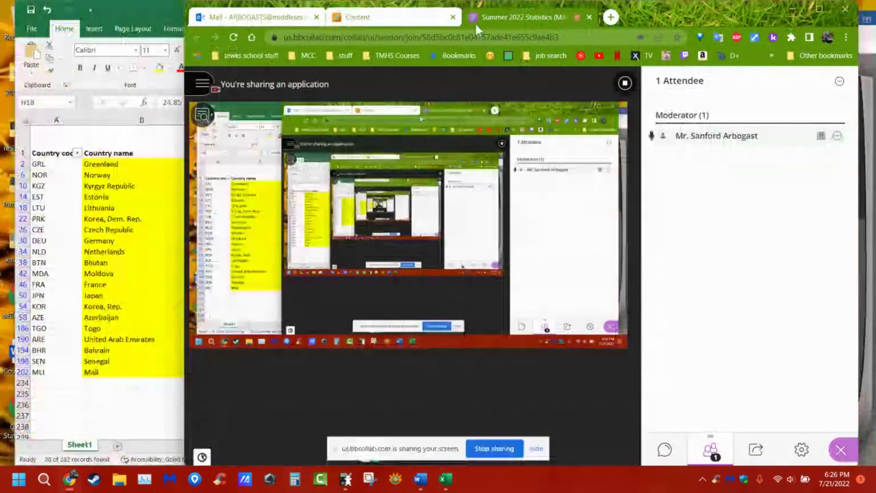
left_click(406, 15)
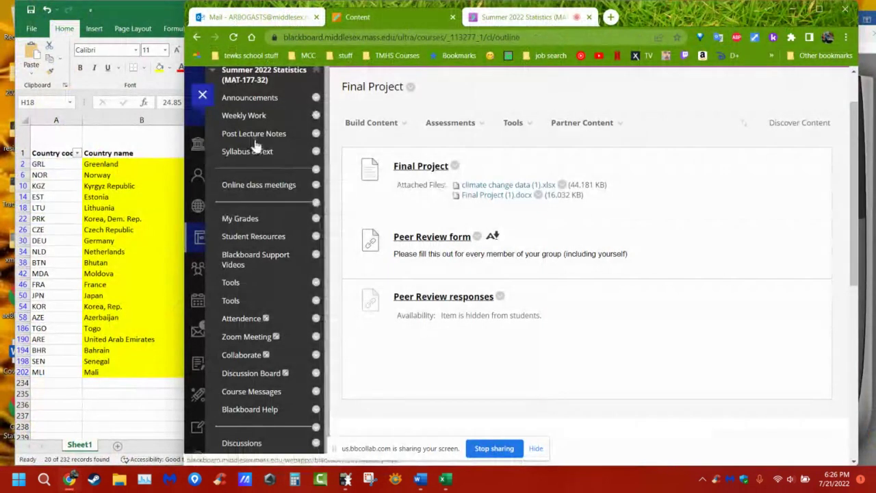
left_click(246, 118)
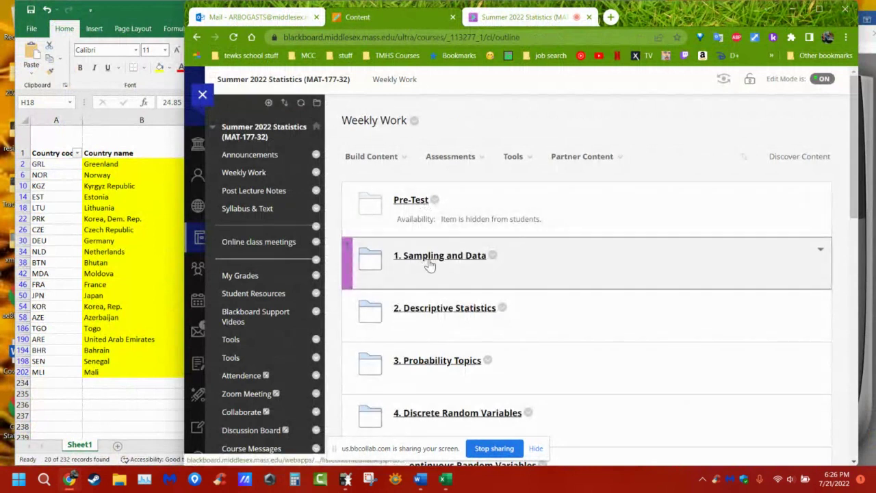
left_click(423, 301)
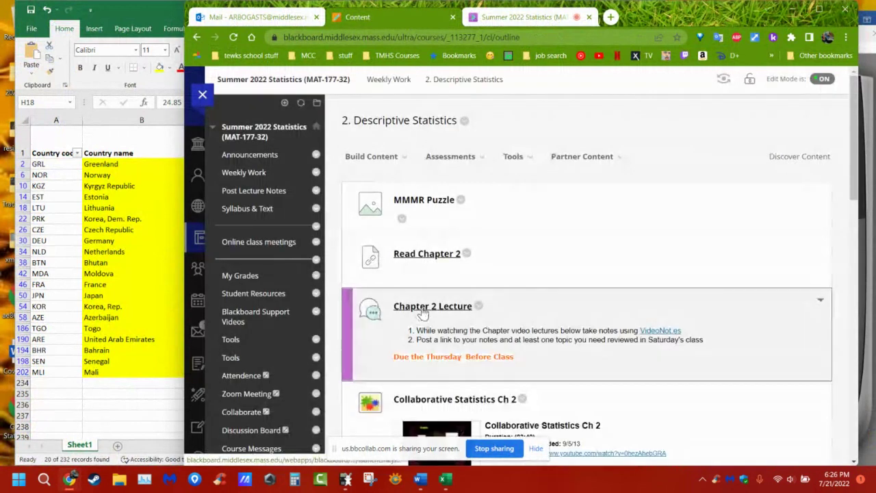
left_click(430, 324)
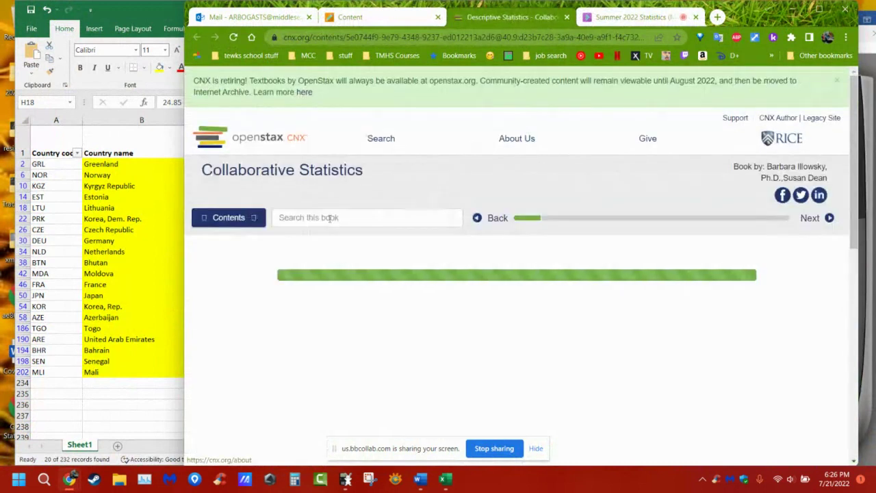
Open section 6.9, Measures of the Spread of the Data, from the Collaborative Statistics table of contents
scroll(323, 273, "down", 3)
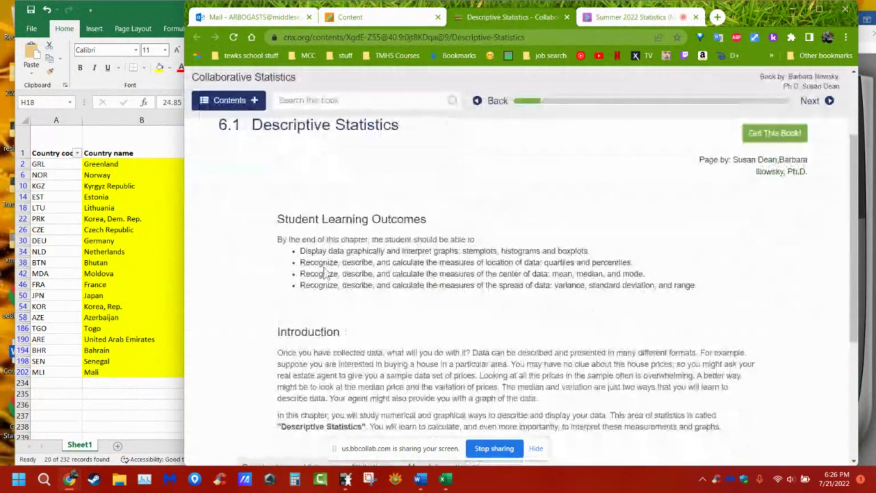
left_click(238, 103)
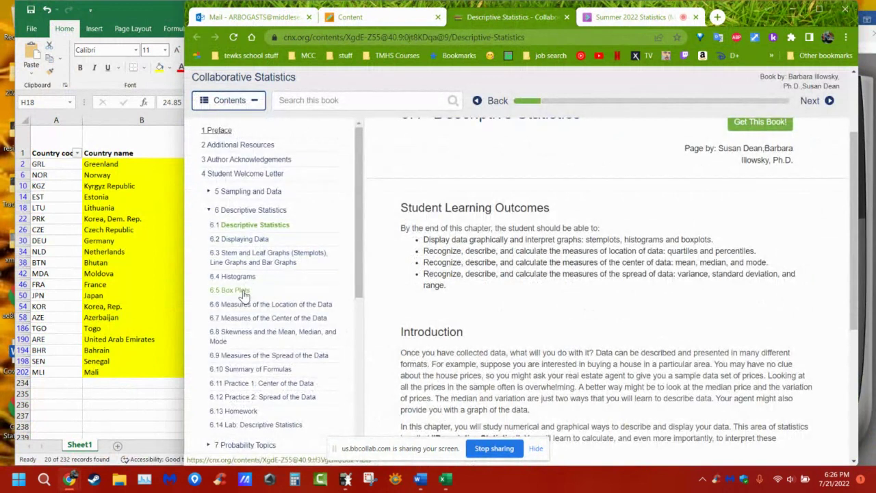
scroll(252, 267, "down", 1)
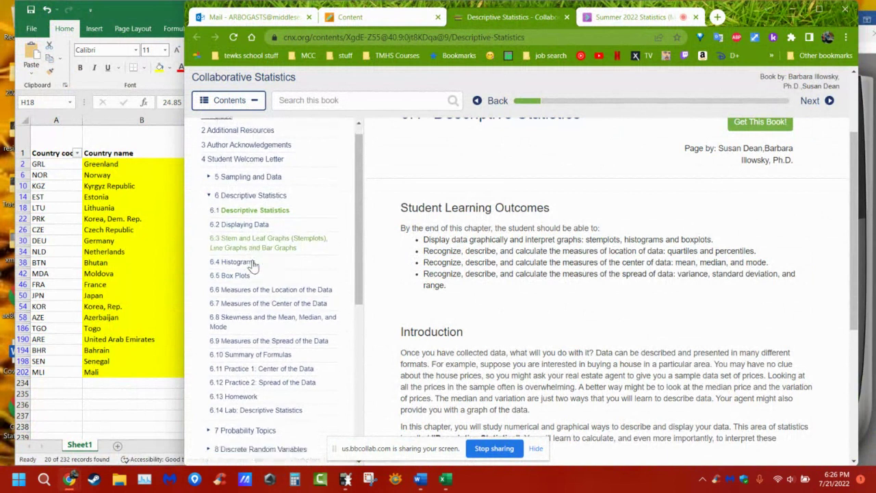
scroll(252, 267, "down", 3)
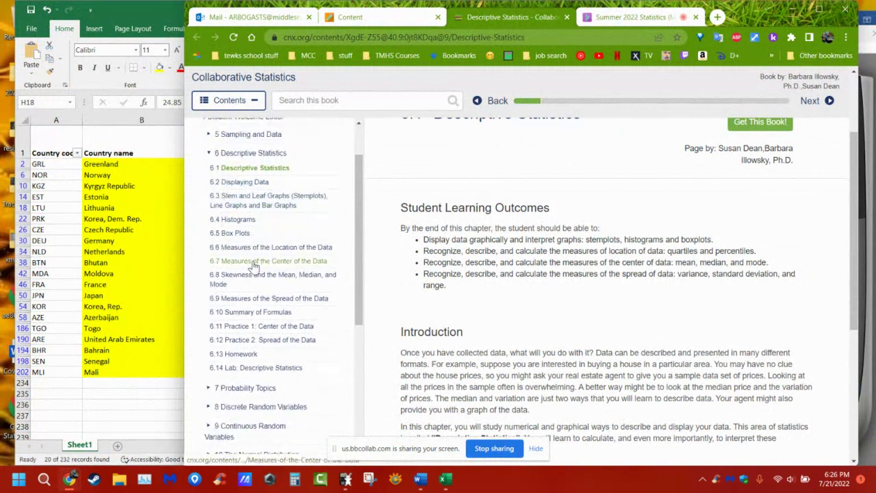
left_click(266, 299)
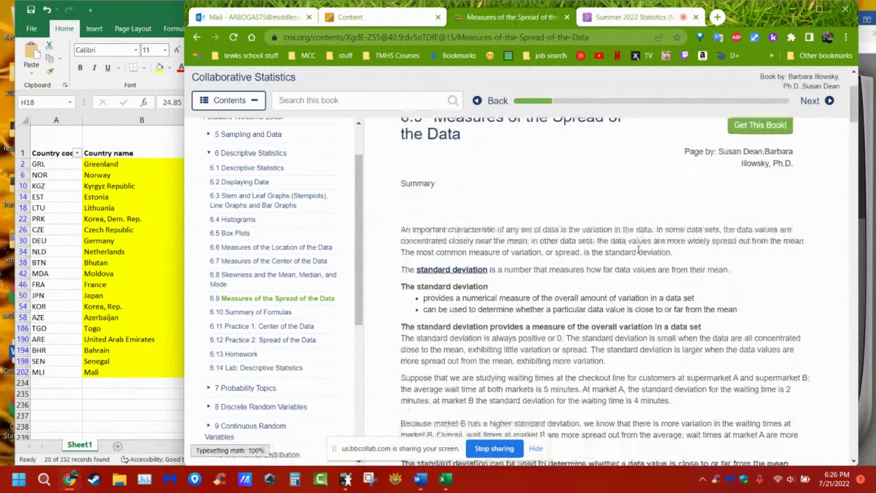
Look through section 6.9, from its standard deviation formulas to Comparing Values from Different Data Sets, for a rule that estimates standard deviation
scroll(637, 254, "down", 1)
scroll(637, 259, "down", 6)
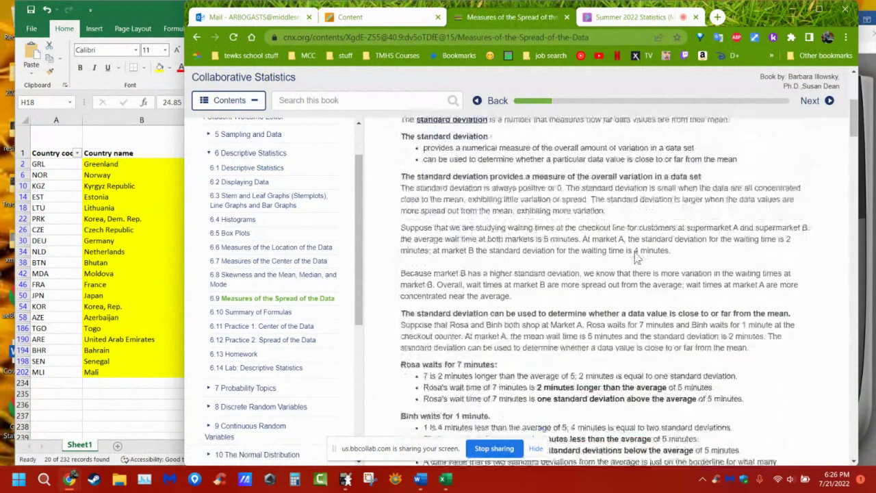
scroll(539, 274, "down", 2)
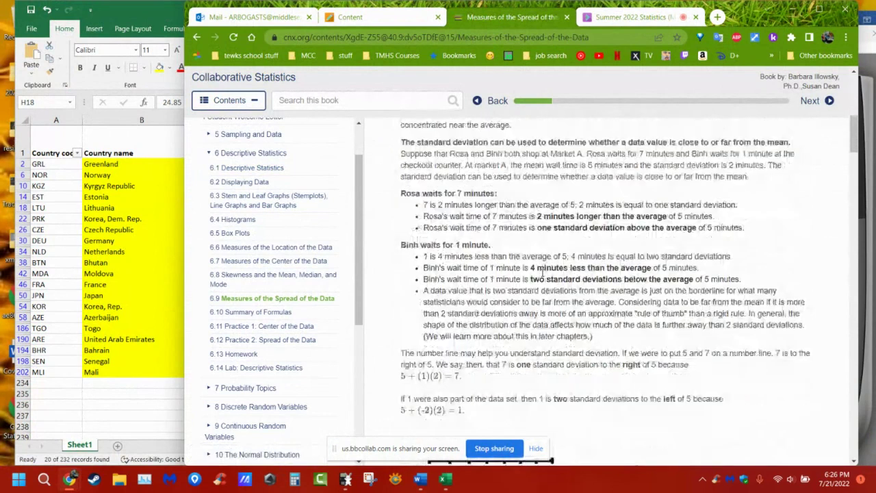
scroll(543, 274, "down", 7)
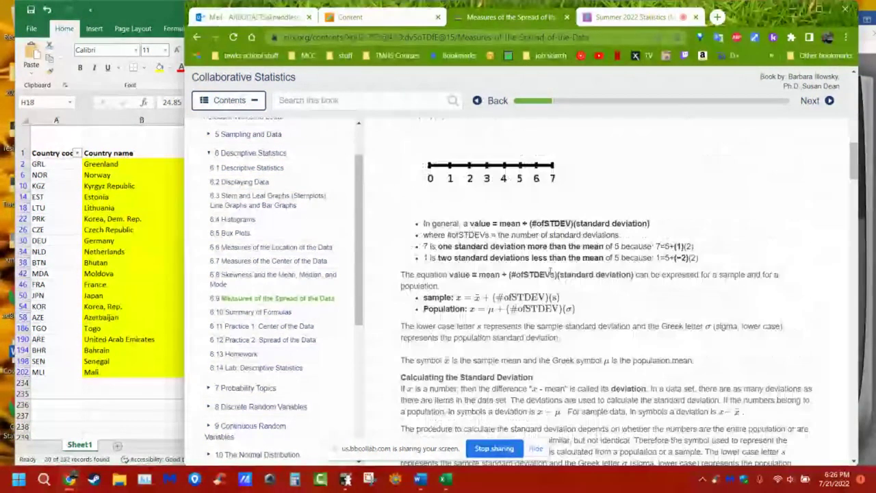
scroll(551, 270, "down", 1)
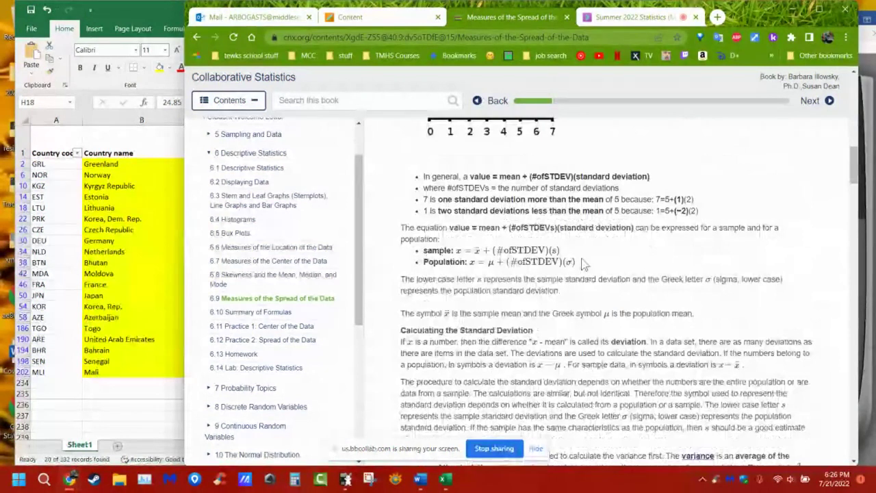
scroll(583, 265, "down", 1)
scroll(584, 265, "down", 3)
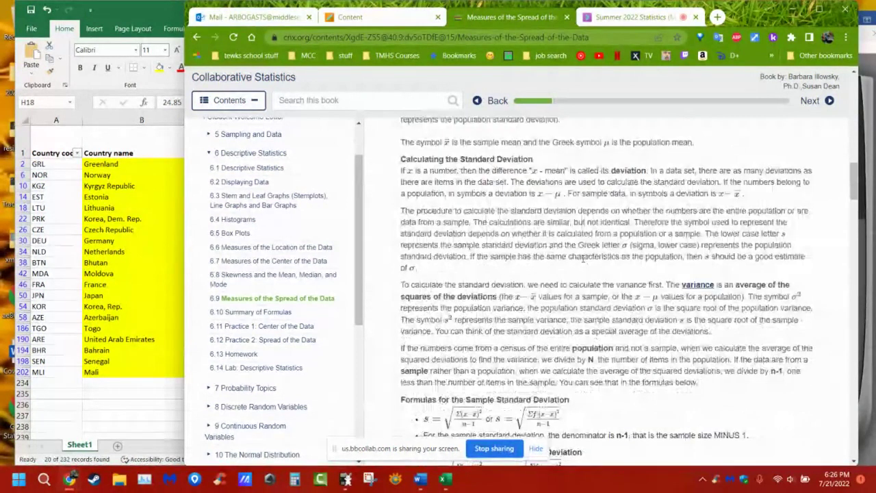
scroll(584, 260, "down", 1)
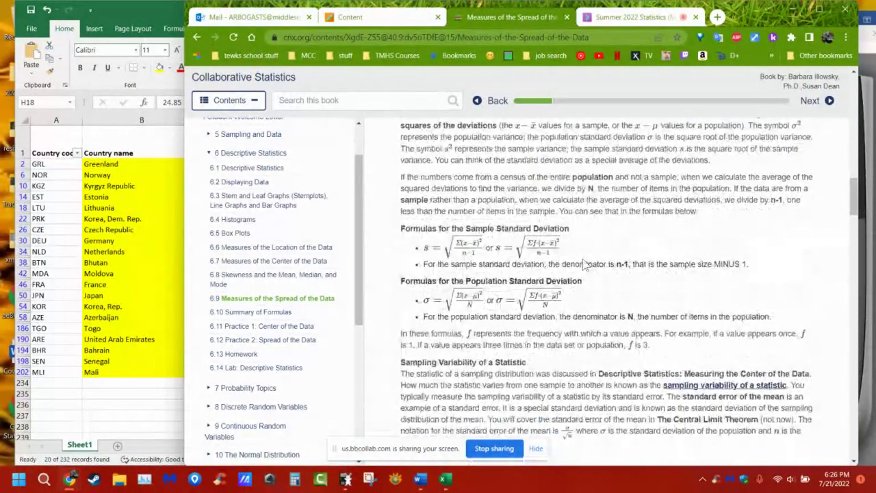
scroll(584, 259, "down", 2)
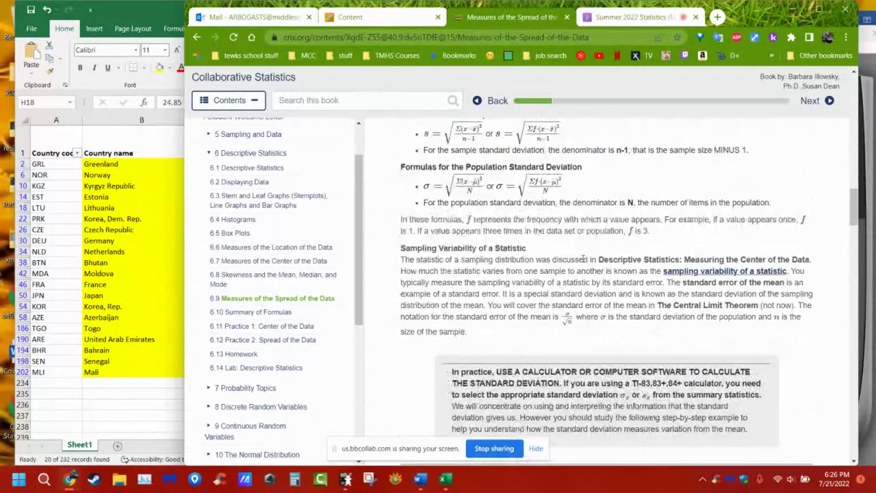
scroll(583, 259, "down", 1)
scroll(507, 281, "down", 4)
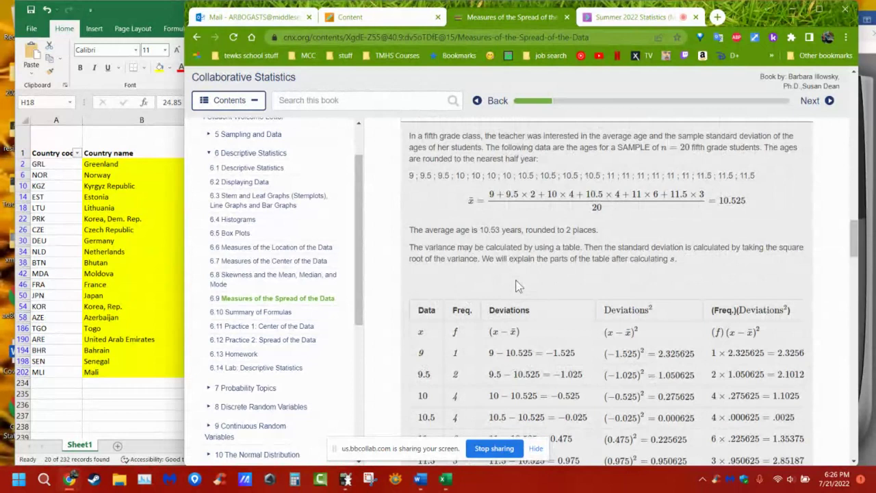
scroll(518, 286, "down", 4)
scroll(518, 286, "down", 1)
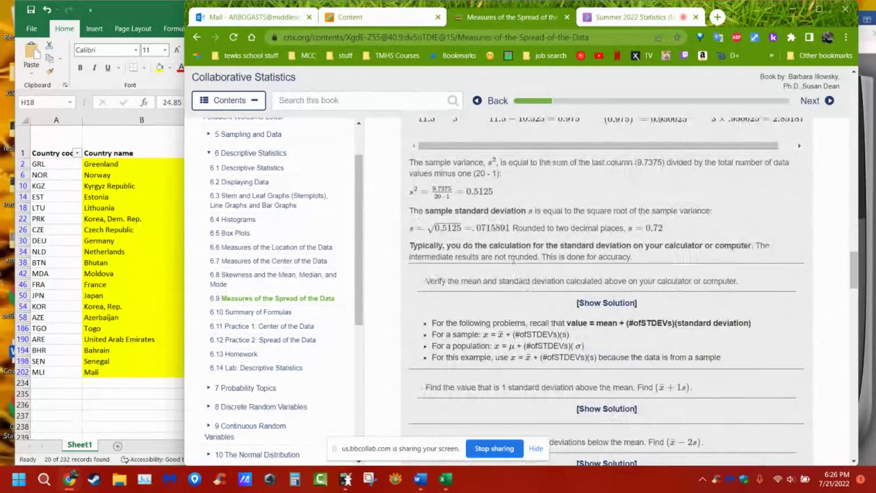
scroll(512, 259, "down", 2)
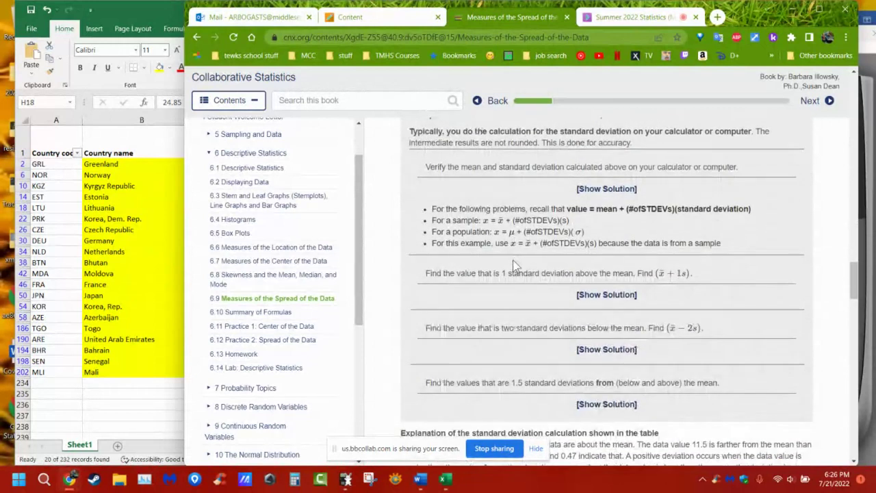
scroll(514, 266, "down", 2)
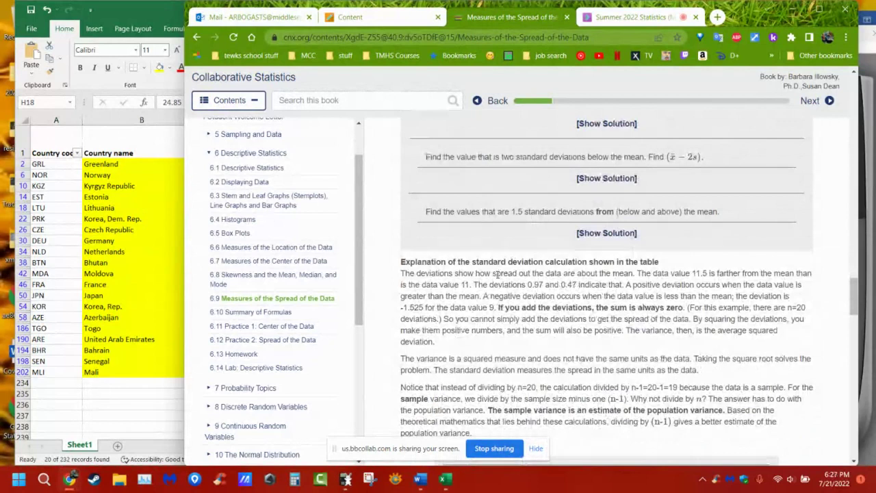
scroll(506, 273, "down", 1)
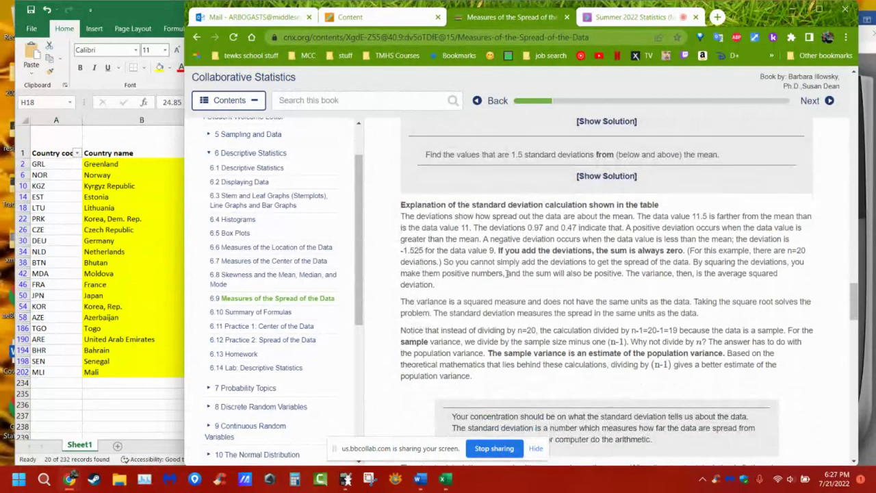
scroll(519, 236, "down", 4)
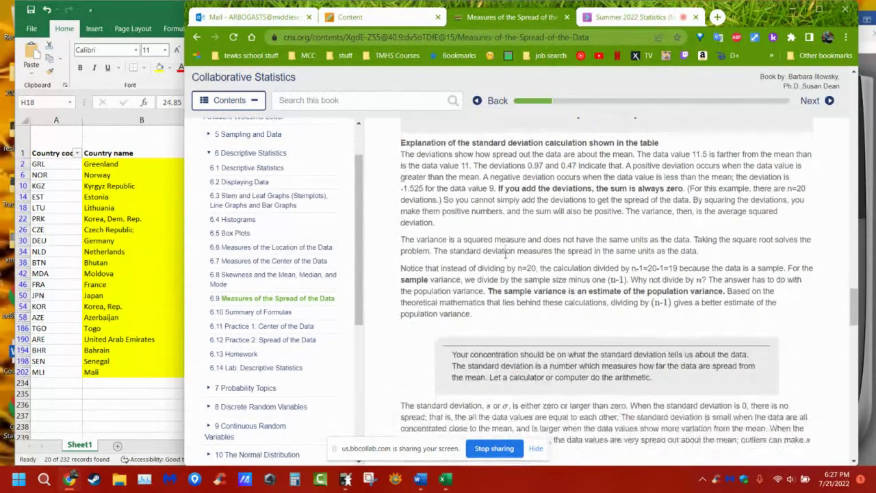
scroll(507, 260, "down", 3)
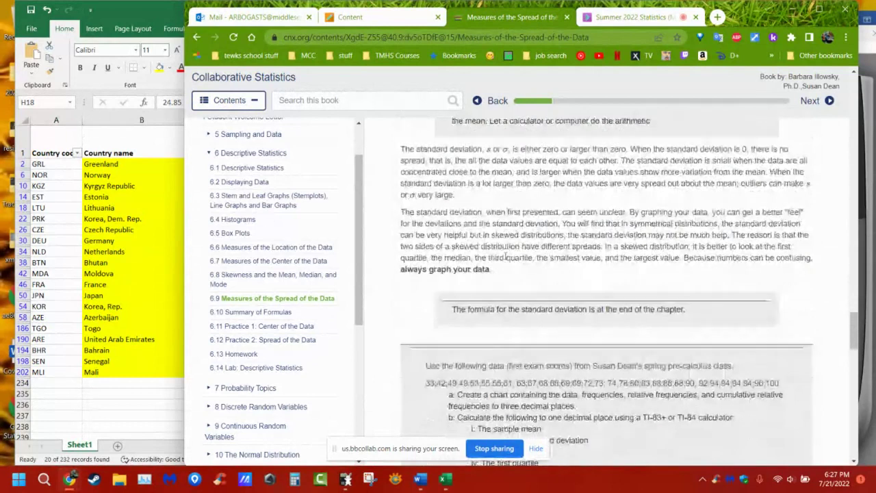
scroll(505, 256, "down", 2)
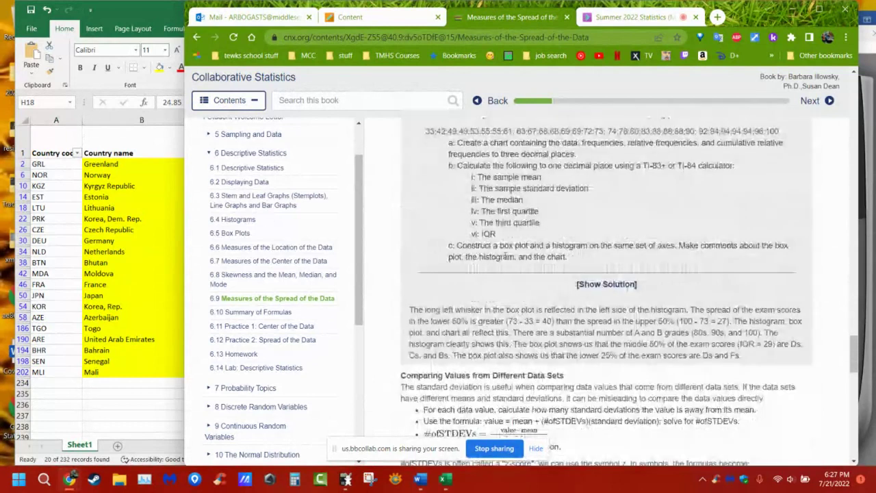
scroll(505, 256, "down", 2)
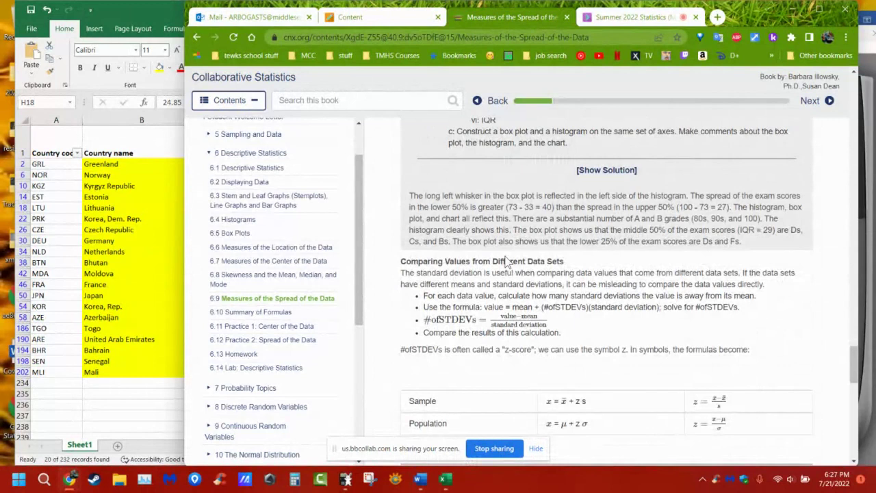
scroll(506, 262, "down", 2)
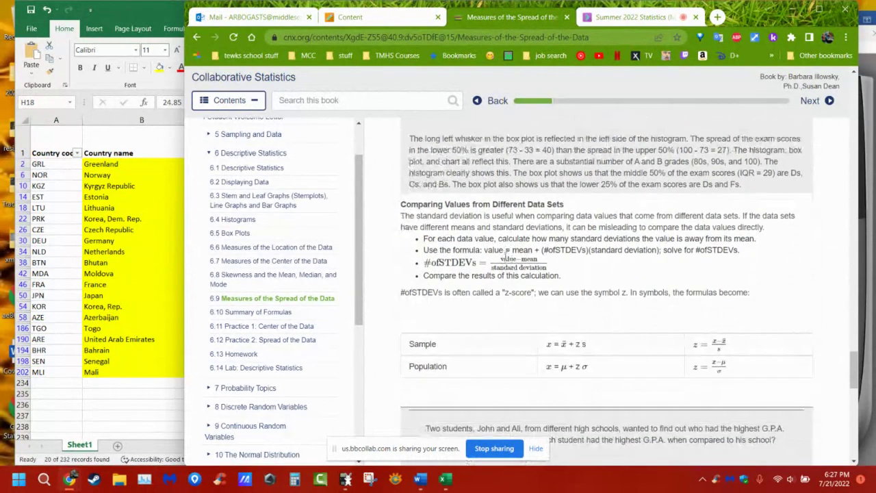
scroll(506, 262, "down", 1)
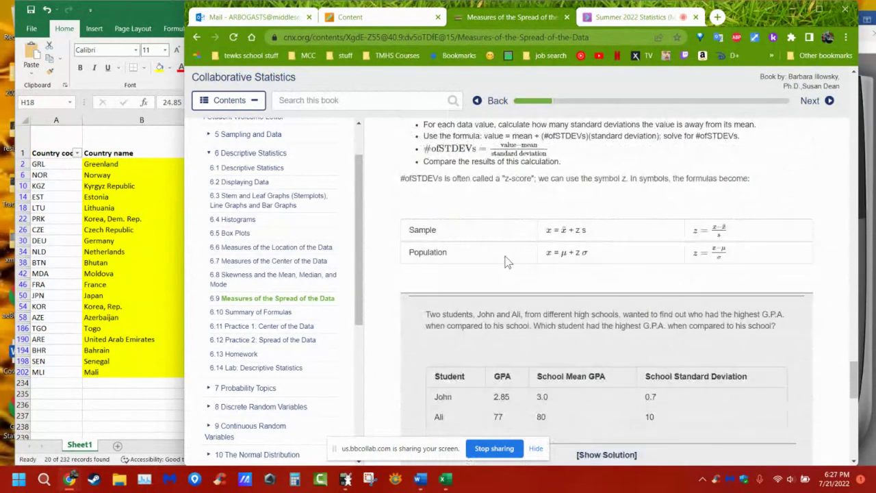
scroll(506, 262, "up", 1)
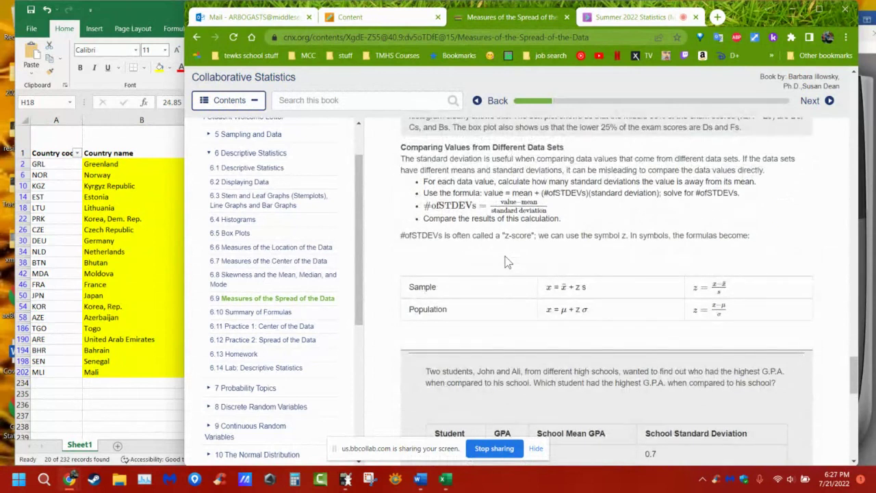
scroll(506, 262, "up", 1)
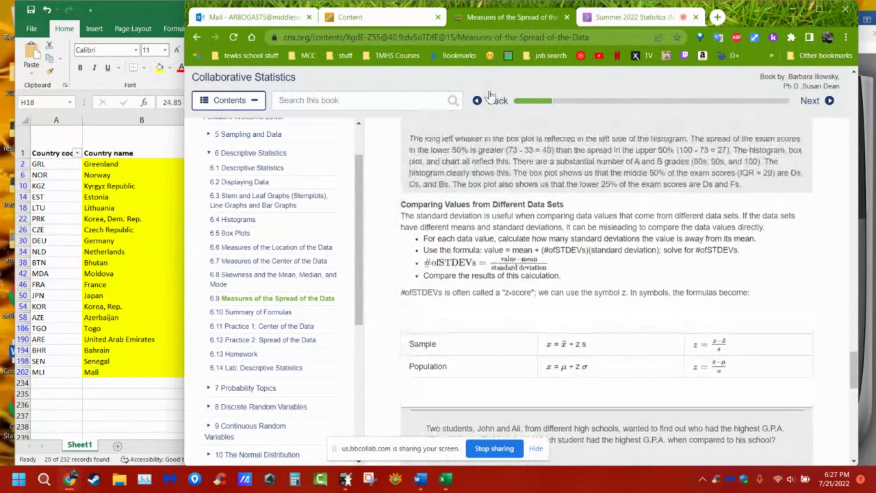
Search Google for "standard deviation rule of thumb" and expand the answer to "How do you find standard deviation using the rule of thumb?"
left_click(603, 37)
type("str")
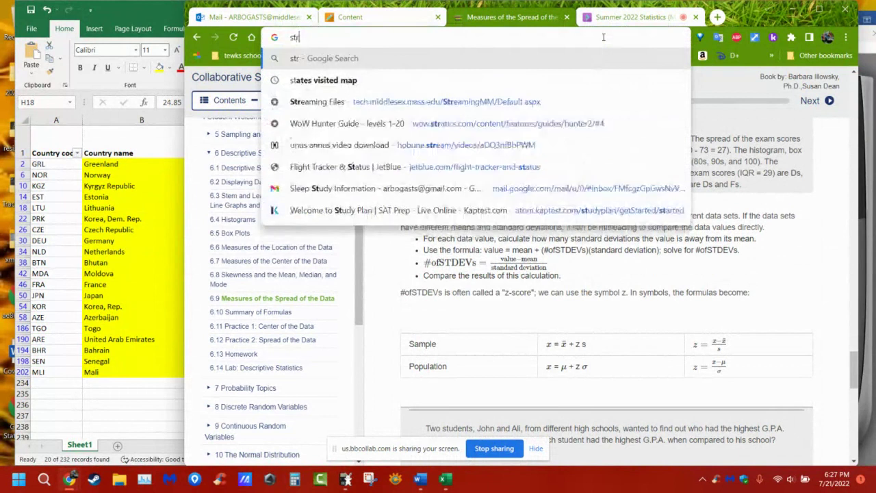
type("andard ")
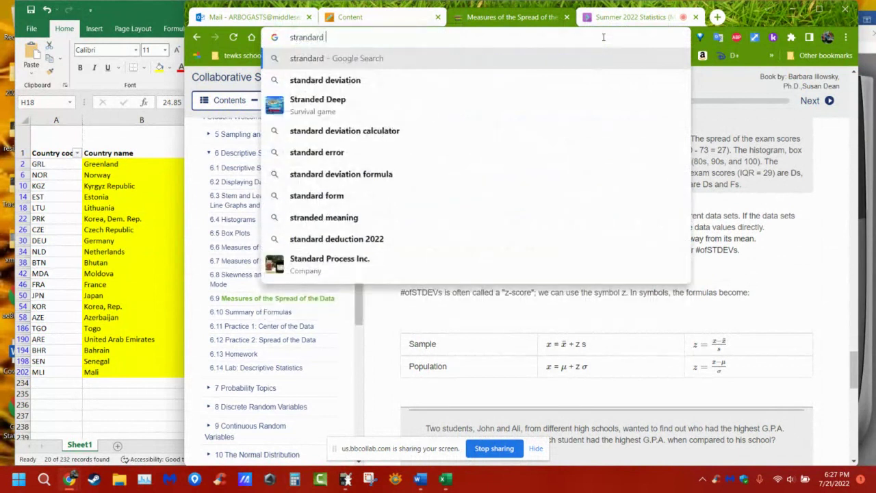
type("deviation ")
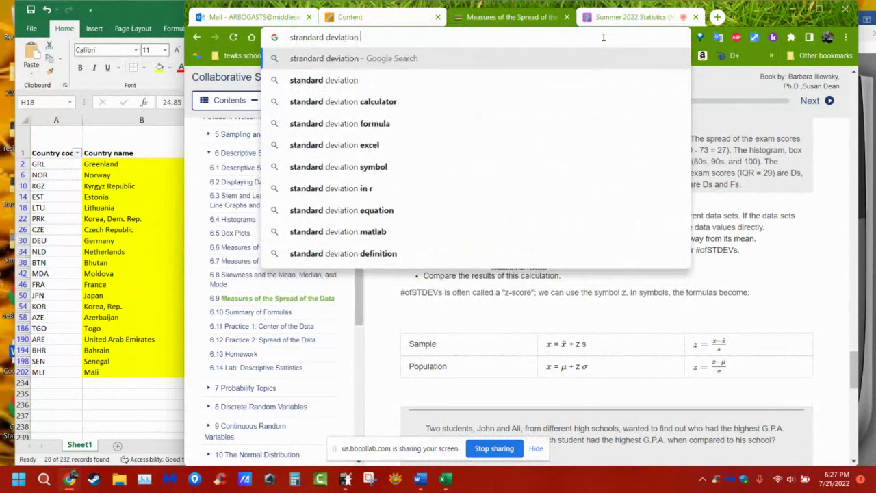
type("rule of thim")
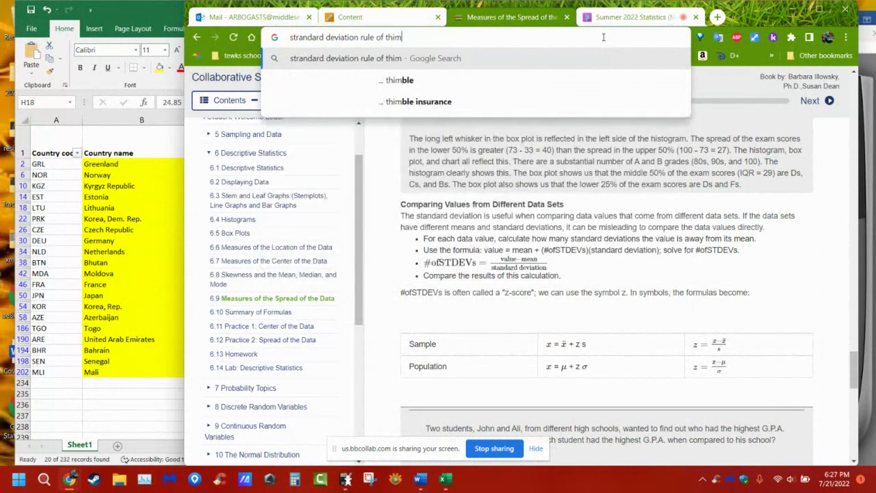
key("BackSpace")
key("BackSpace")
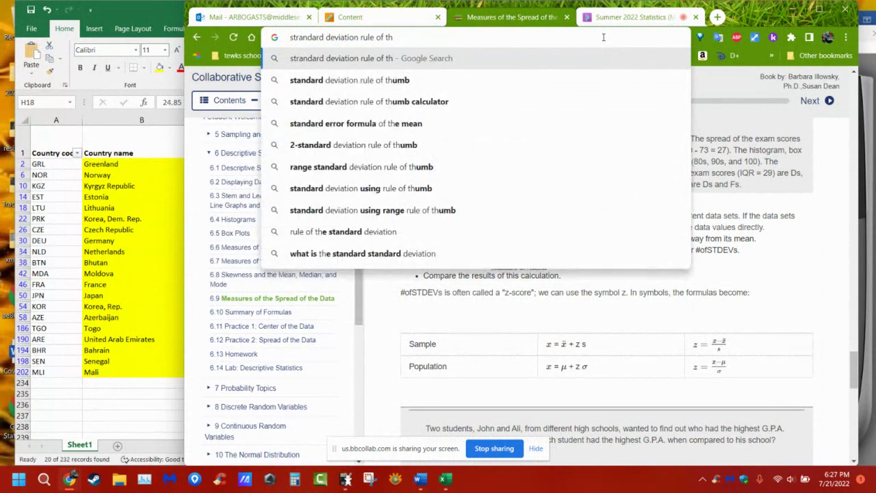
left_click(335, 87)
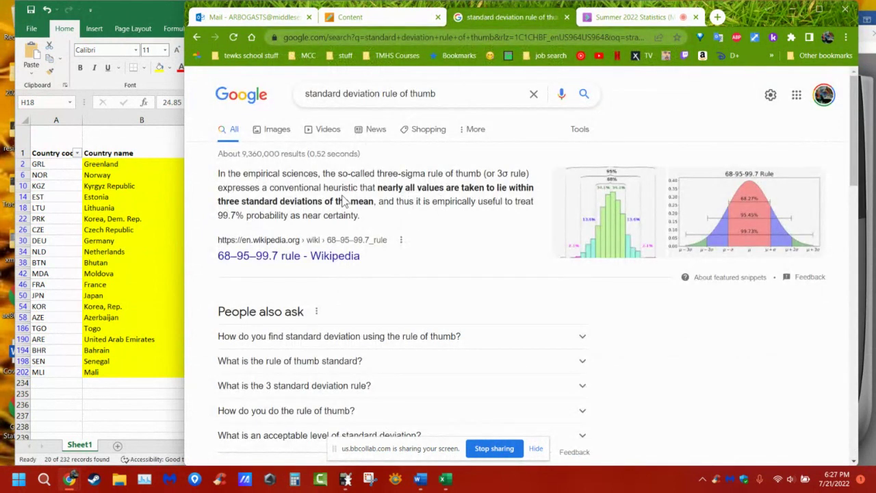
scroll(342, 196, "down", 1)
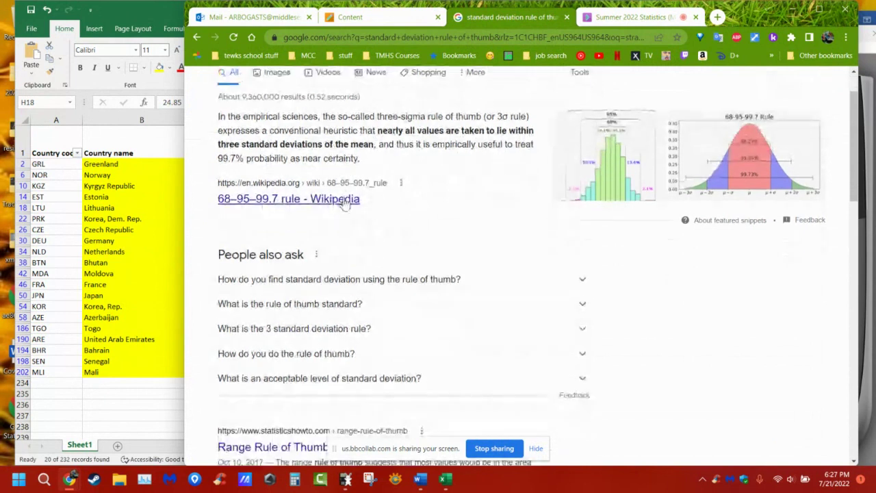
left_click(385, 286)
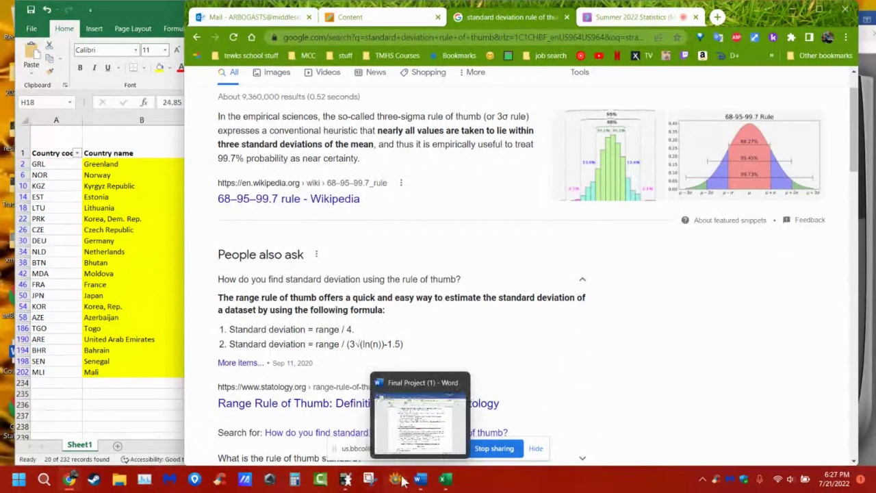
Switch to the climate change data workbook in Excel and bring the Wabbitemu calculator up beside it
left_click(443, 478)
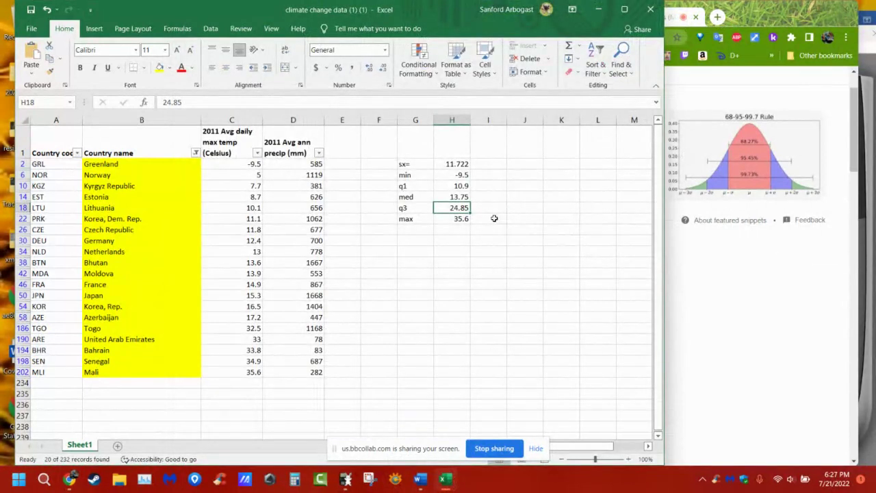
left_click(347, 483)
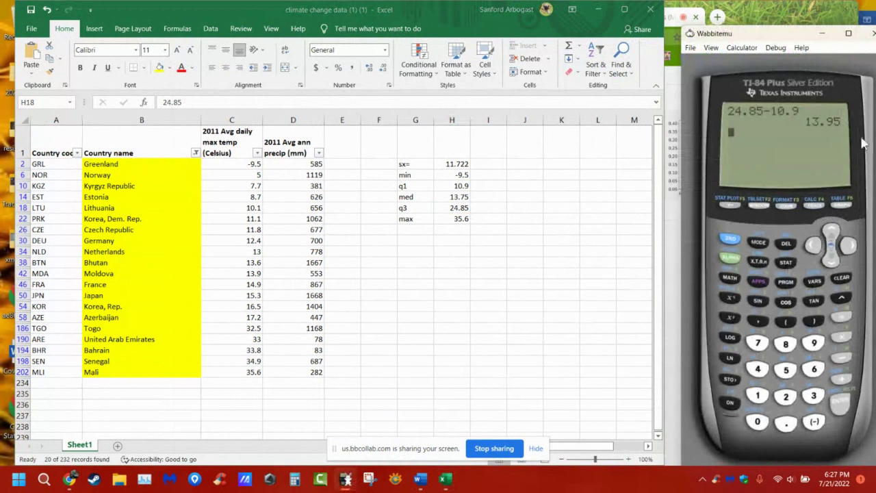
Calculate the temperature range as 35.6 − (−9.5) on the calculator and divide it by 4 to estimate the standard deviation
type("35.6--9.5")
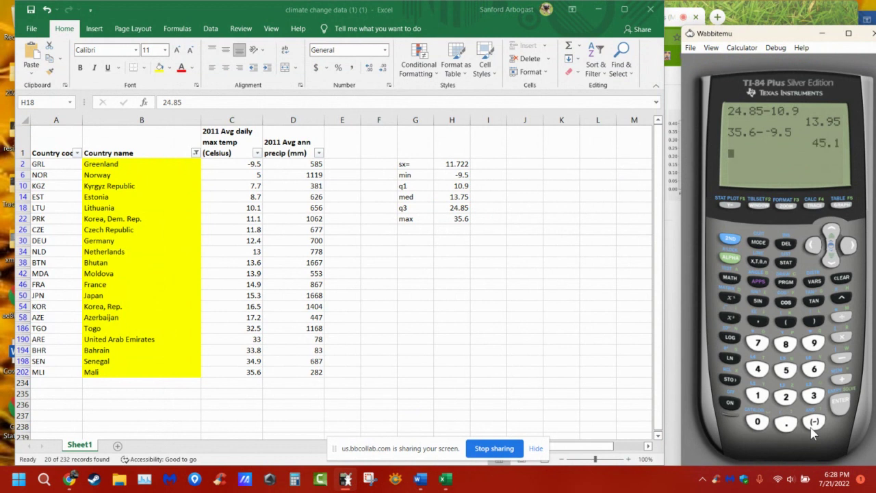
type("/4")
key("Return")
In item 8 of the Final Project Word document, replace "1.5IQR" with "range/4" as the rule of thumb
left_click(420, 478)
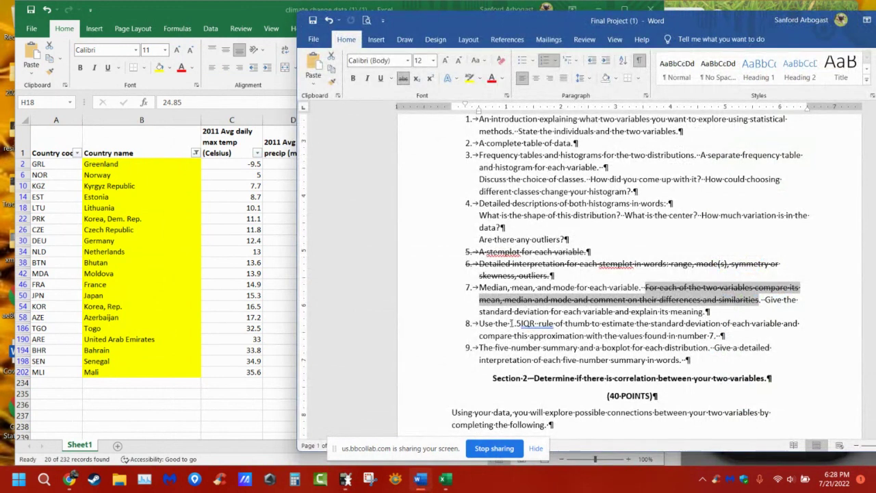
left_click_drag(511, 325, 536, 325)
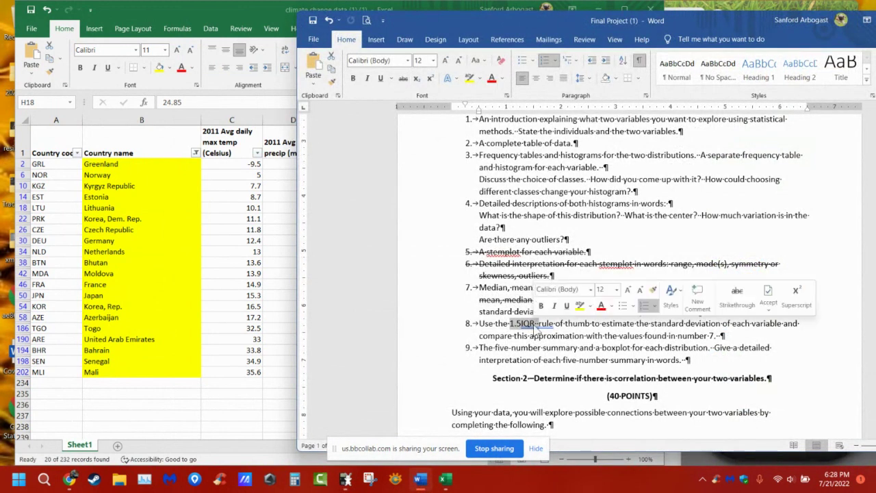
type("range")
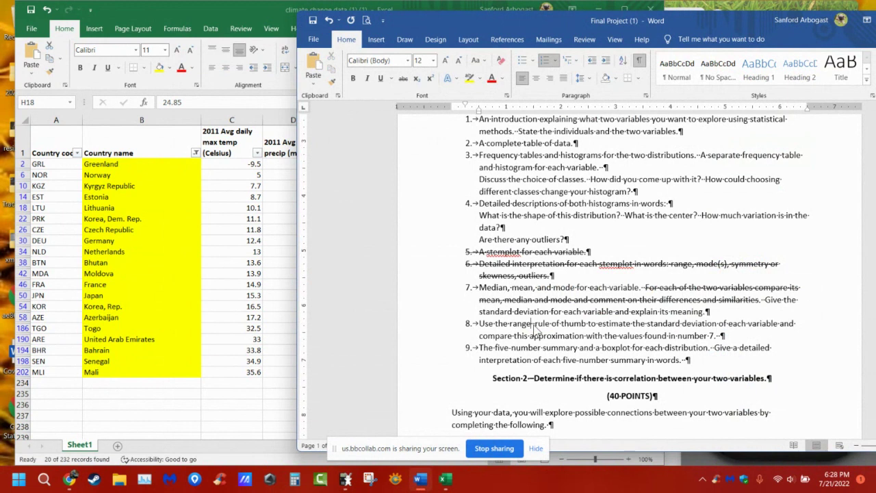
key("Delete")
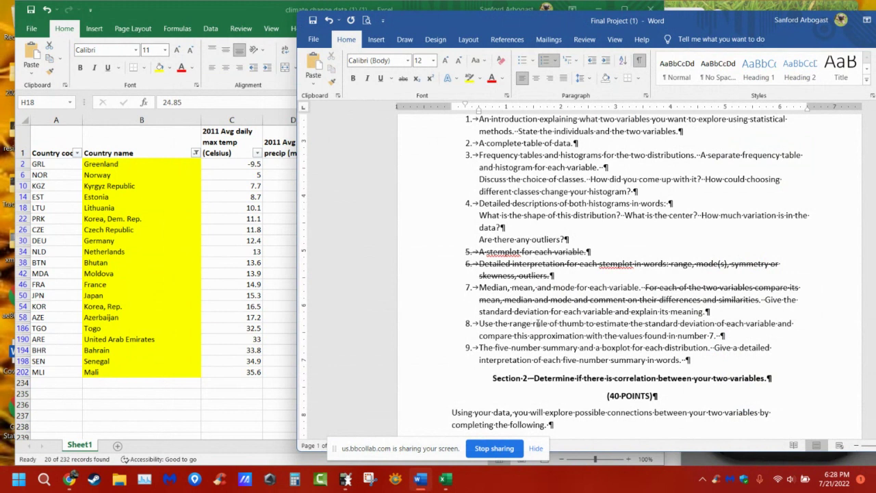
type("/4")
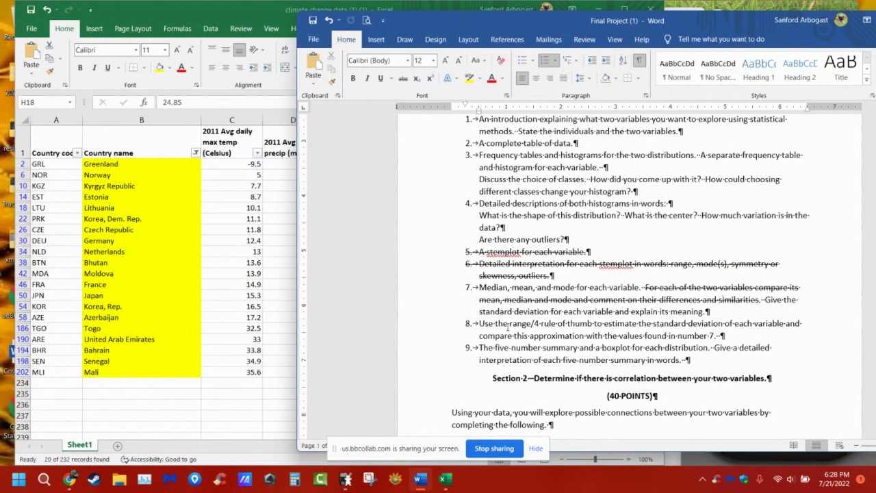
Bring up the Excel workbook and the calculator to compare the range/4 estimate with the recorded sx value
left_click(243, 404)
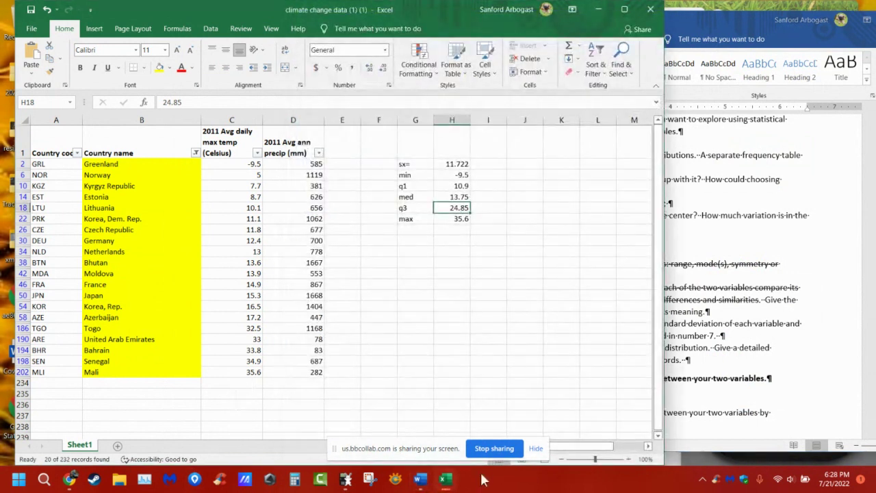
left_click(346, 481)
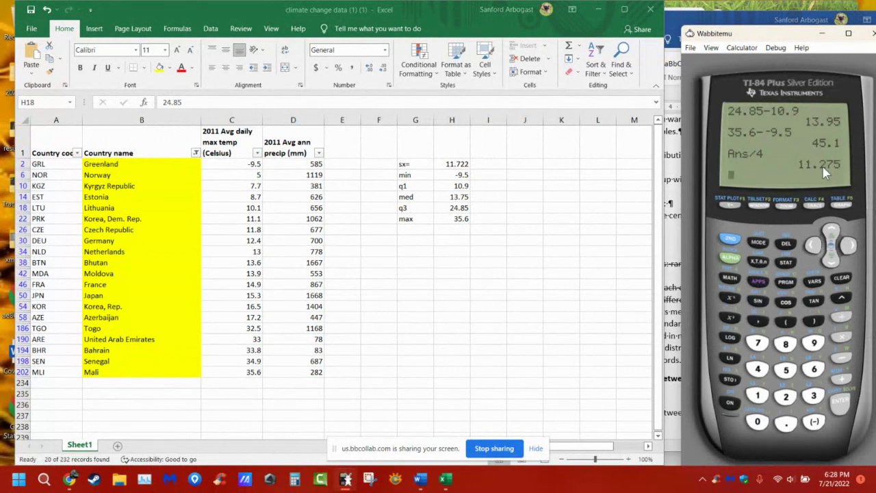
In item 4 of the Final Project document, add "1.5IQR rule" after "Are there any outliers?" and join that question to the preceding line
left_click(673, 290)
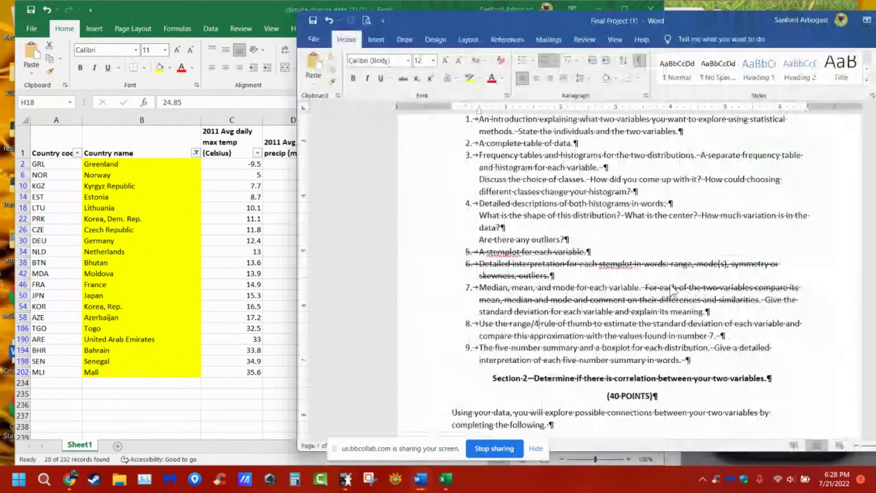
scroll(596, 306, "down", 3)
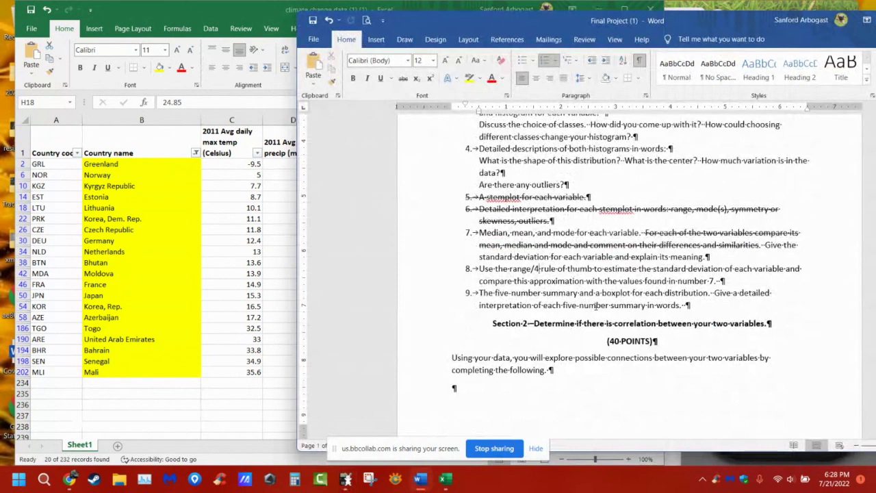
scroll(647, 293, "up", 2)
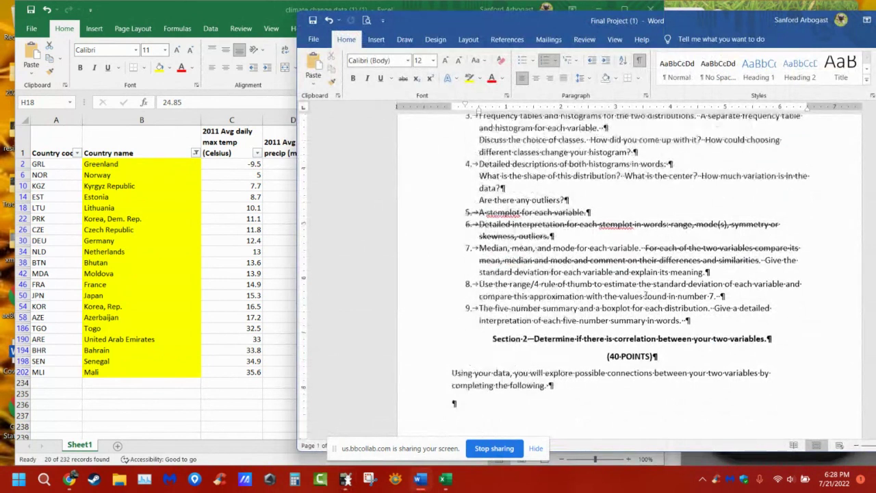
scroll(646, 294, "up", 2)
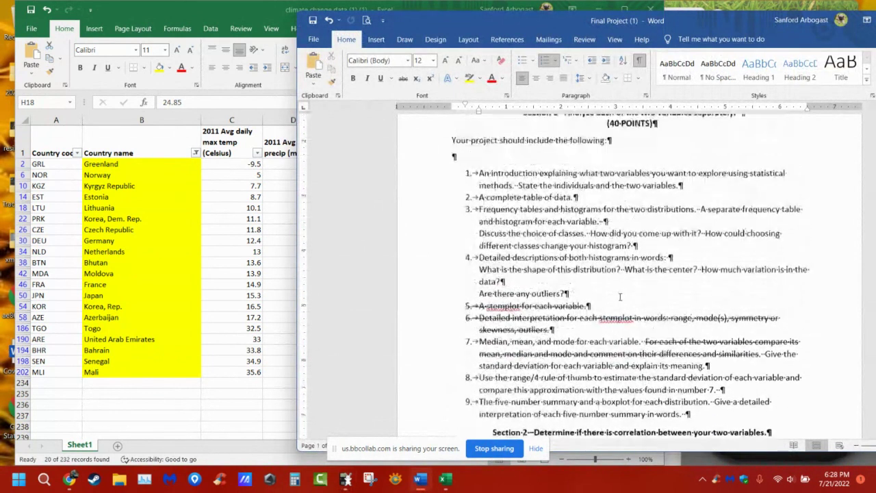
left_click_drag(567, 296, 479, 296)
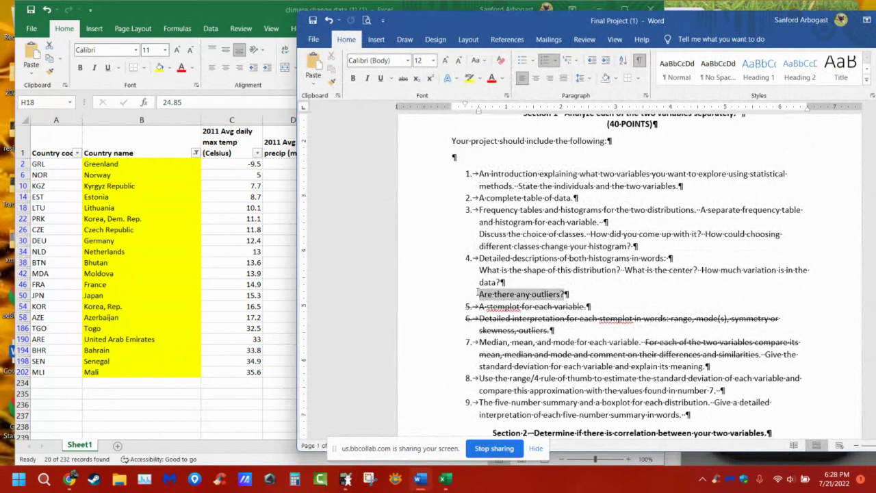
left_click(576, 296)
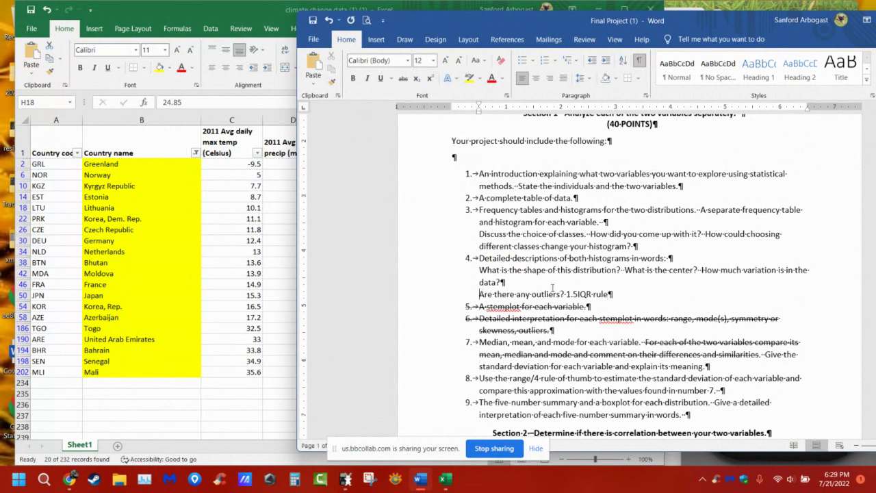
key("BackSpace")
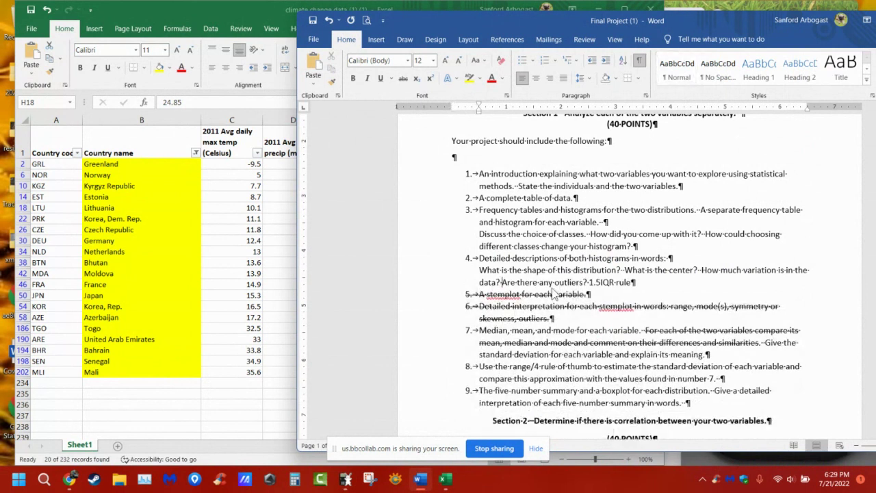
key("Return")
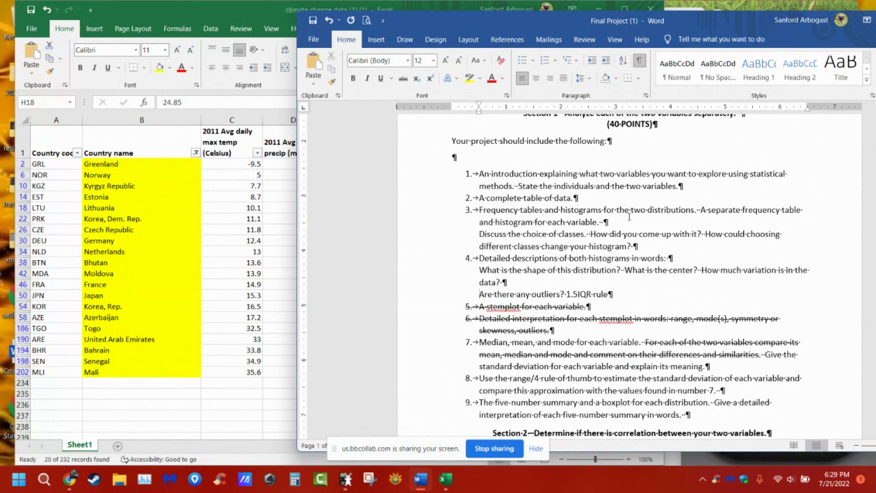
key("BackSpace")
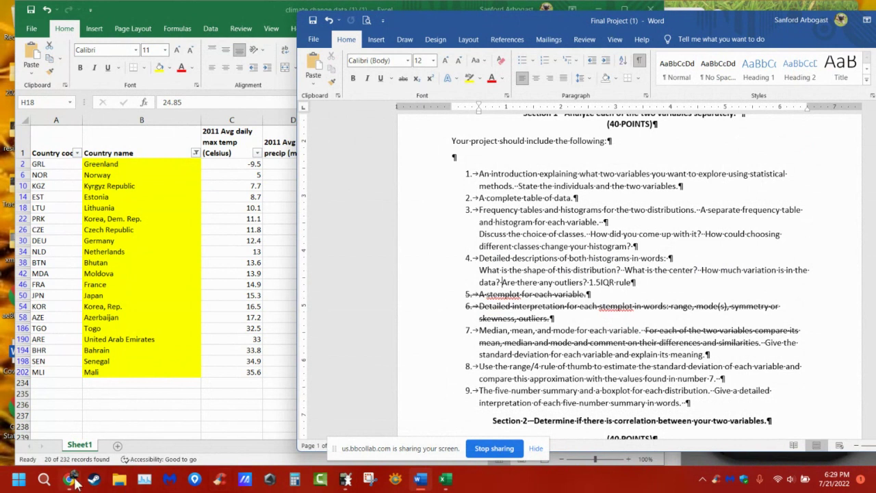
Switch to Chrome, close the Google search tab, and open the Final Project folder in the Blackboard course's Weekly Work
mouse_move(76, 484)
left_click(89, 381)
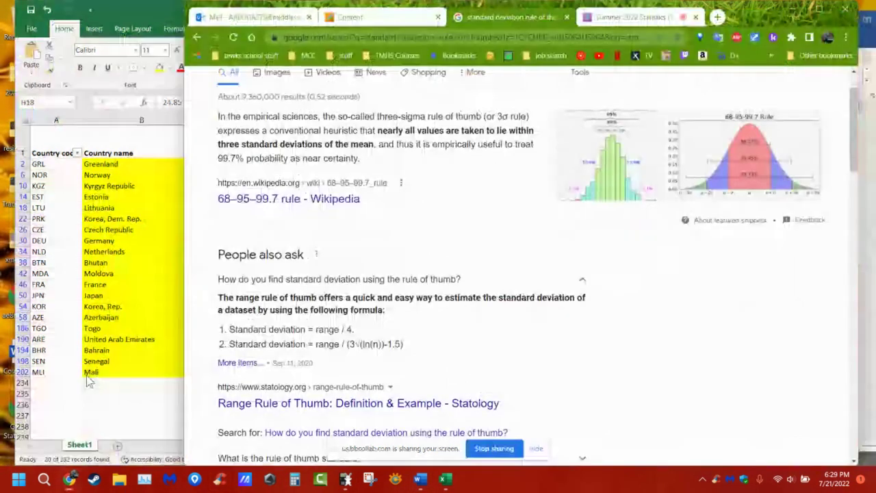
left_click(565, 18)
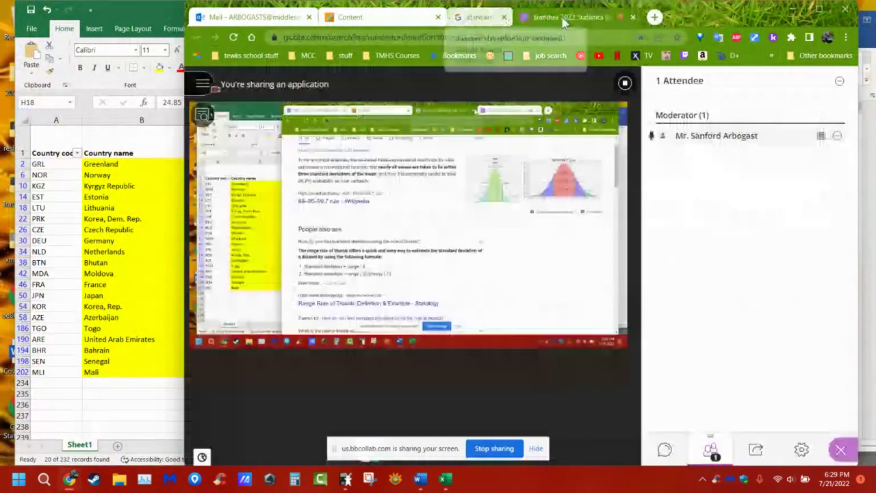
left_click(375, 17)
left_click(513, 156)
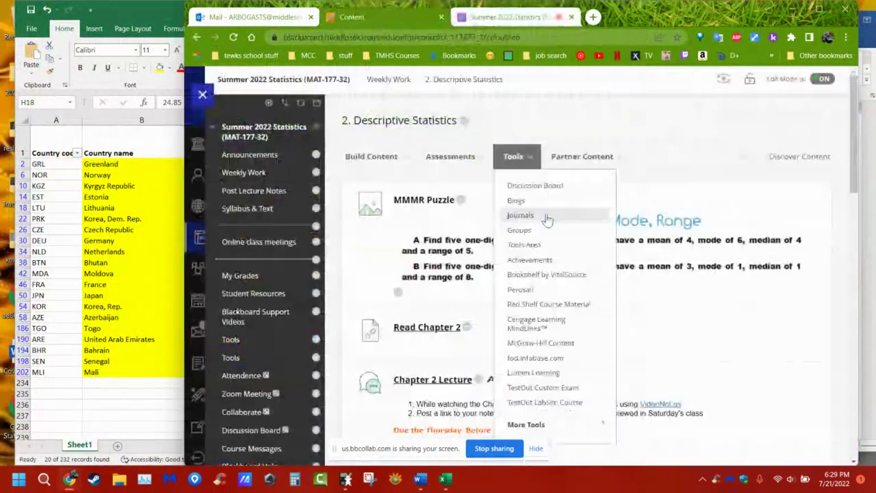
left_click(394, 112)
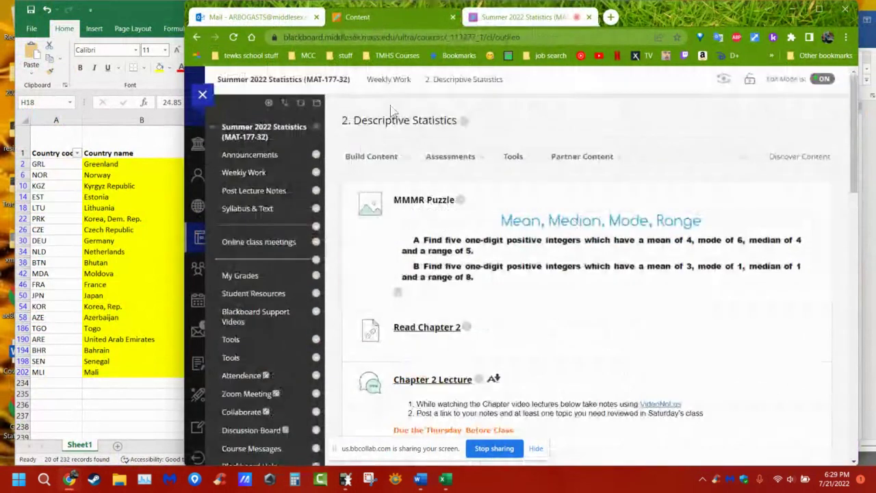
left_click(389, 80)
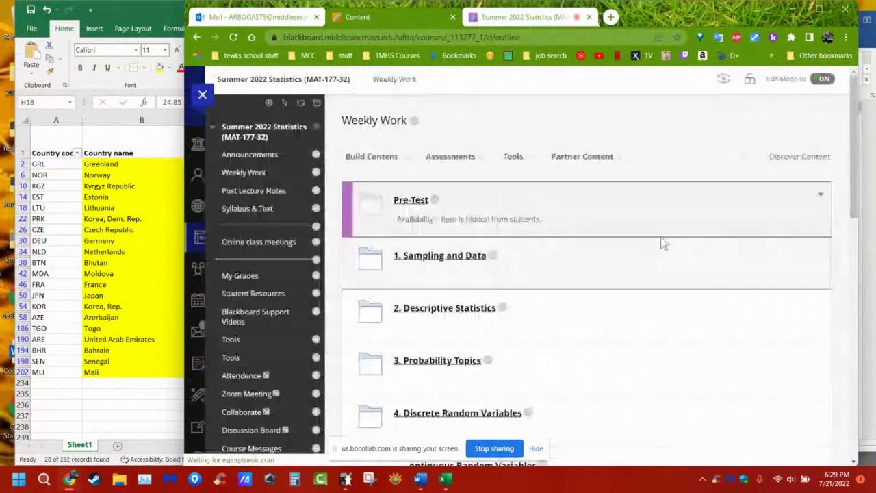
scroll(663, 247, "down", 10)
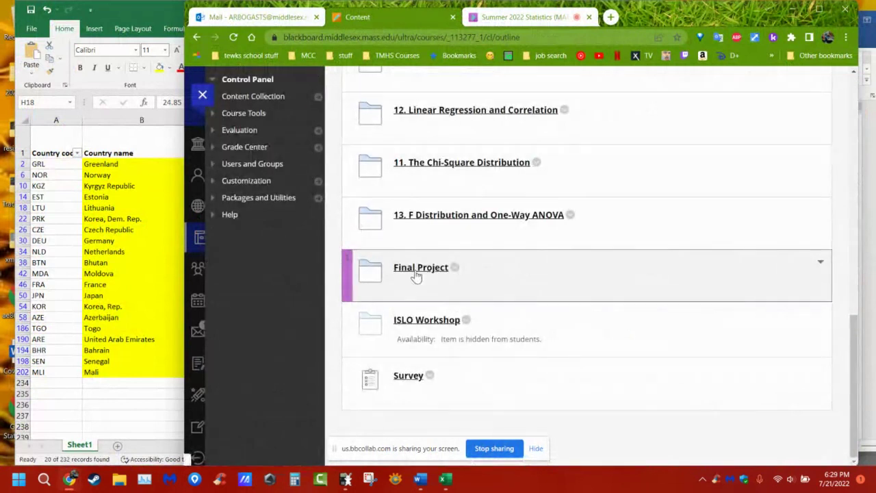
left_click(416, 273)
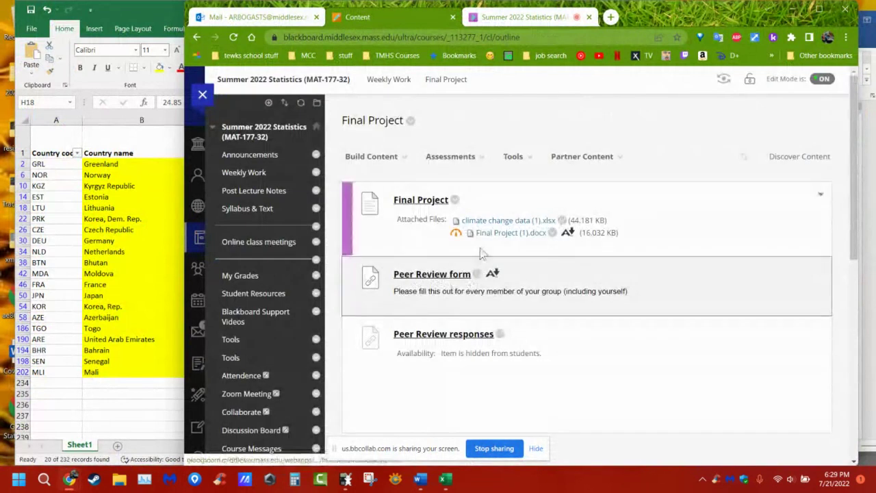
Edit the Final Project assignment to remove the attached Final Project (1).docx, and submit the change
left_click(456, 205)
left_click(514, 235)
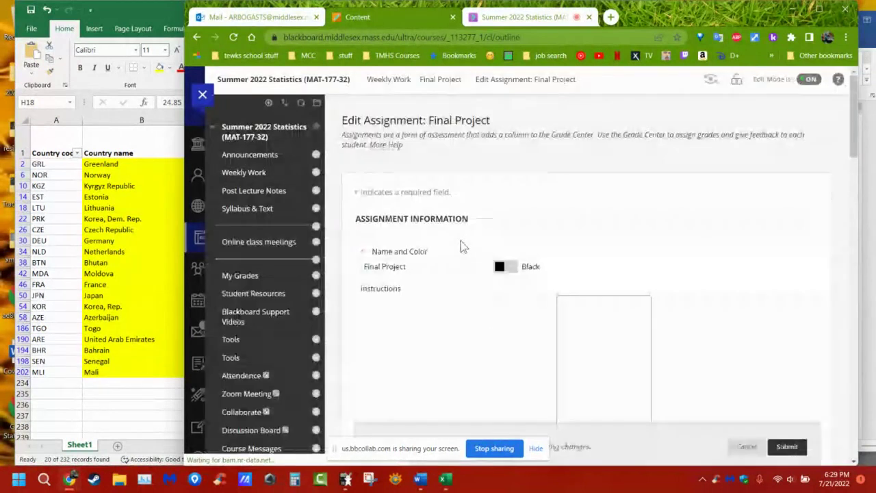
scroll(678, 245, "down", 10)
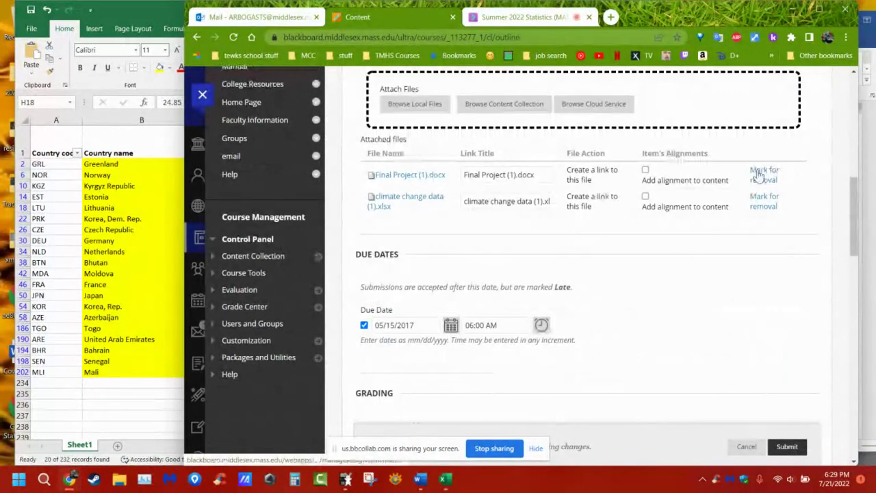
left_click(760, 175)
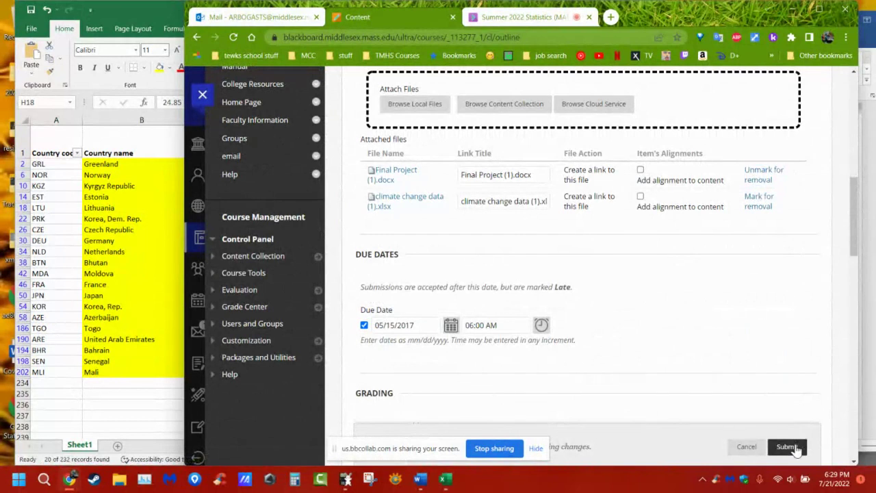
left_click(789, 447)
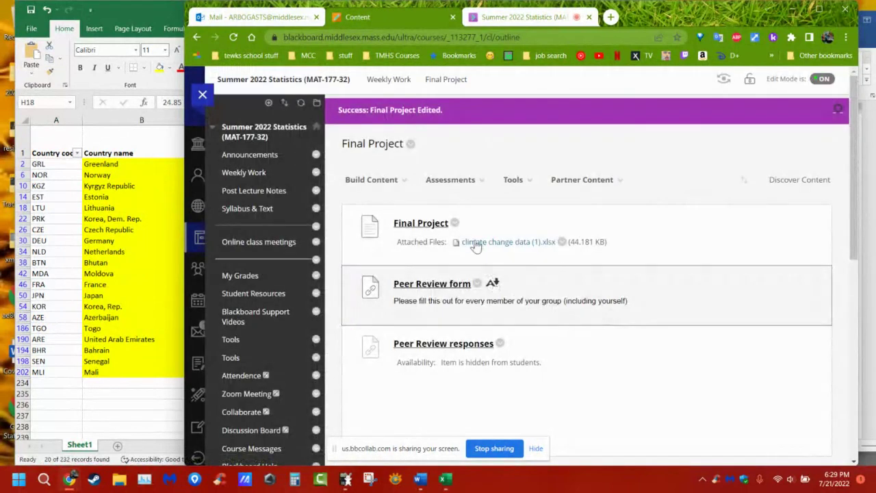
Attach the revised Final Project (1).docx from Downloads to the Final Project assignment and submit the change
left_click(455, 222)
left_click(462, 261)
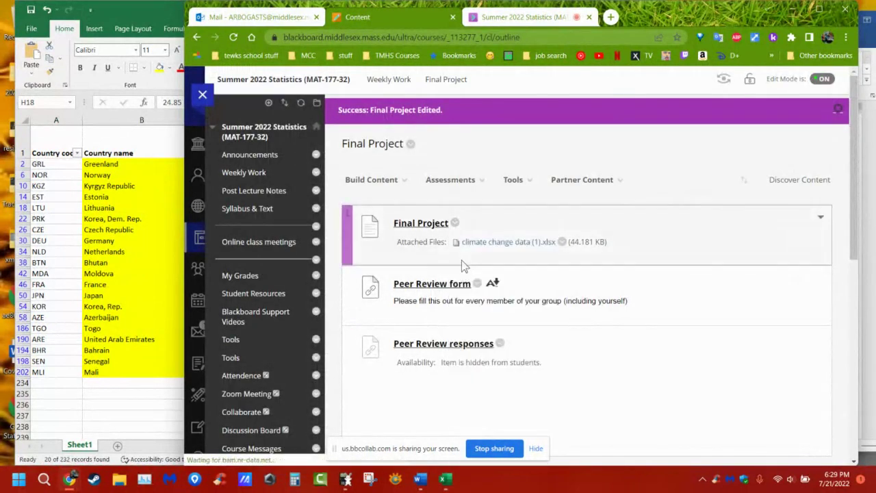
scroll(456, 278, "down", 8)
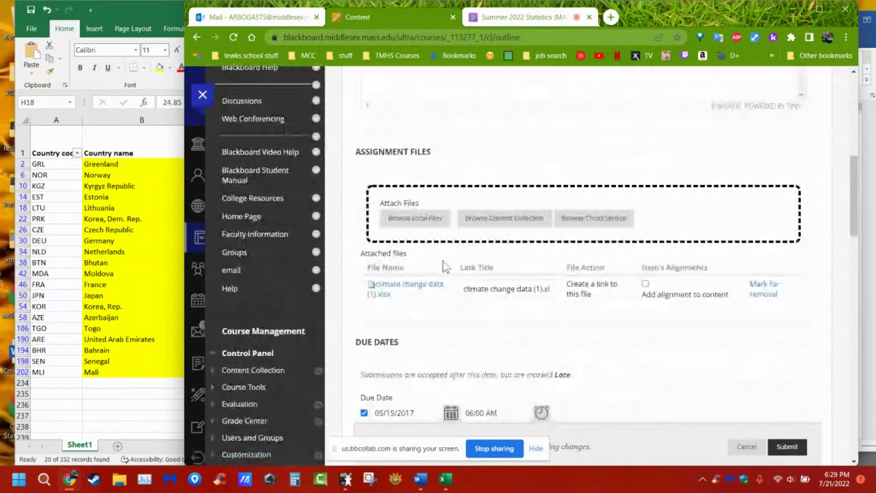
left_click(415, 218)
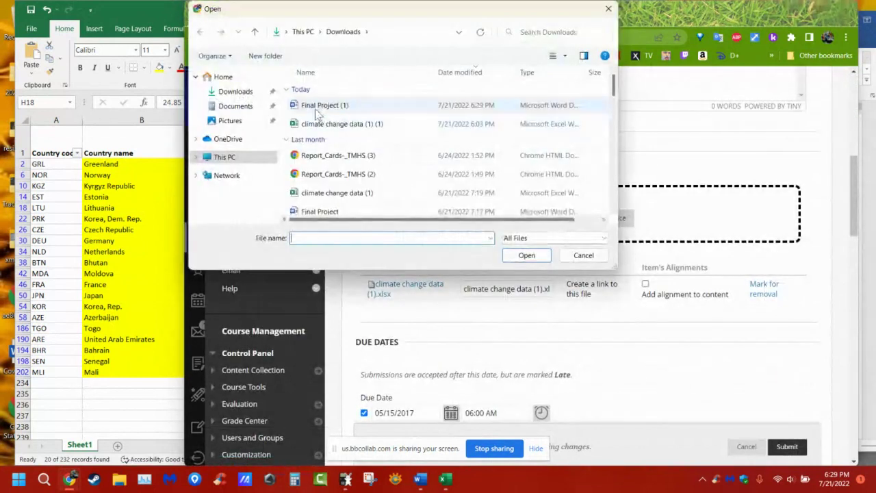
double_click(317, 112)
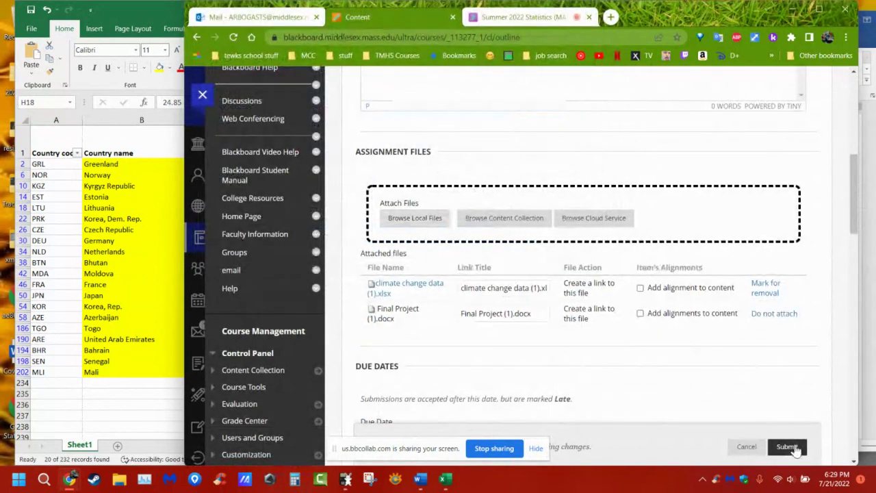
left_click(794, 448)
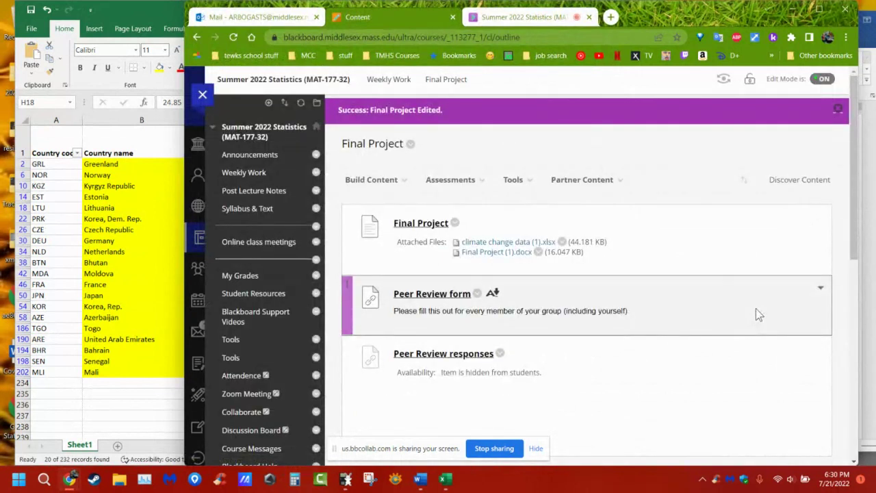
Return to the Summer 2022 Statistics Collaborate session in the browser
left_click(531, 18)
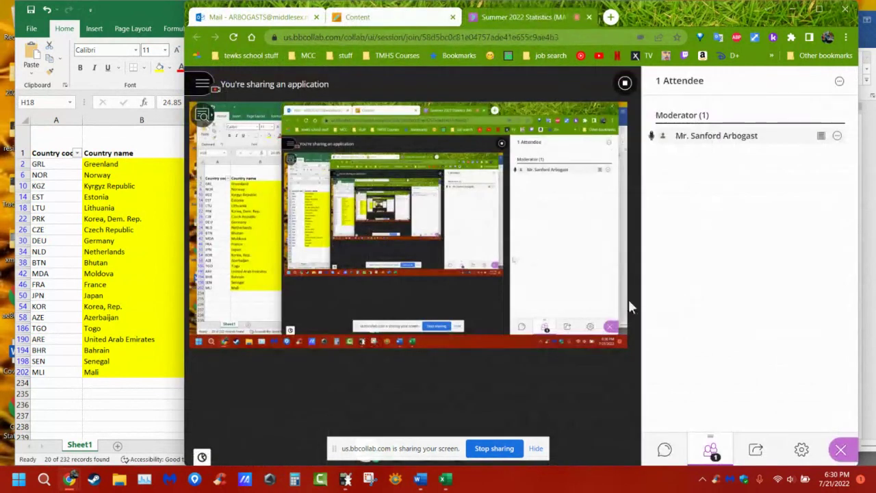